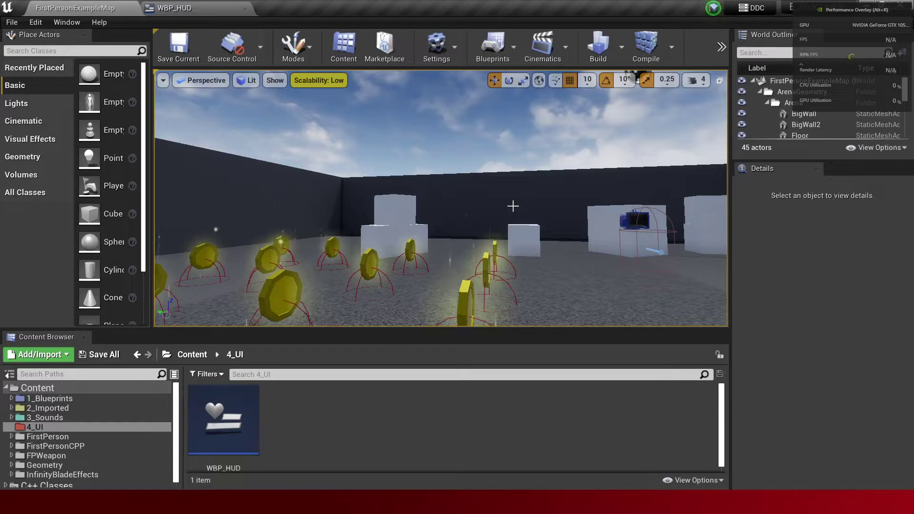
Hide the GPU overlay, start play-in-editor, and select the character found by searching 'char'.
key(alt+r)
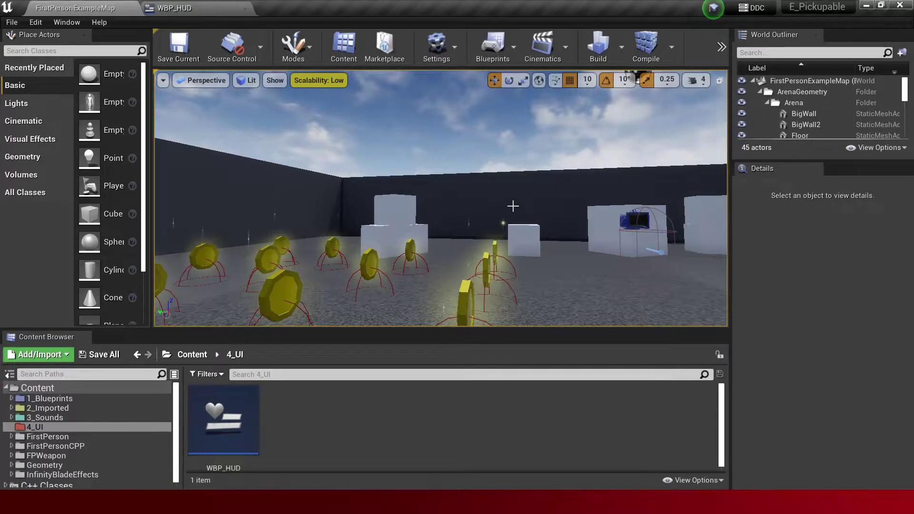
right_drag(501, 175, 500, 175)
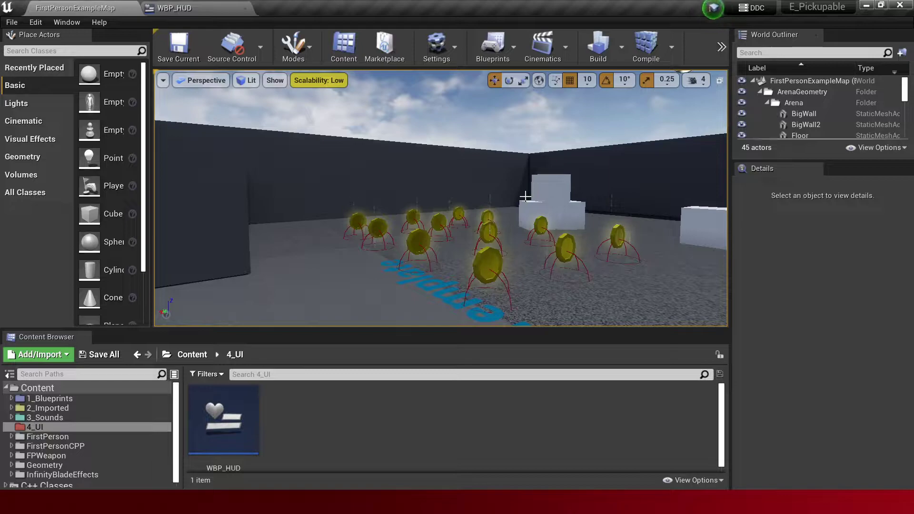
key(alt+p)
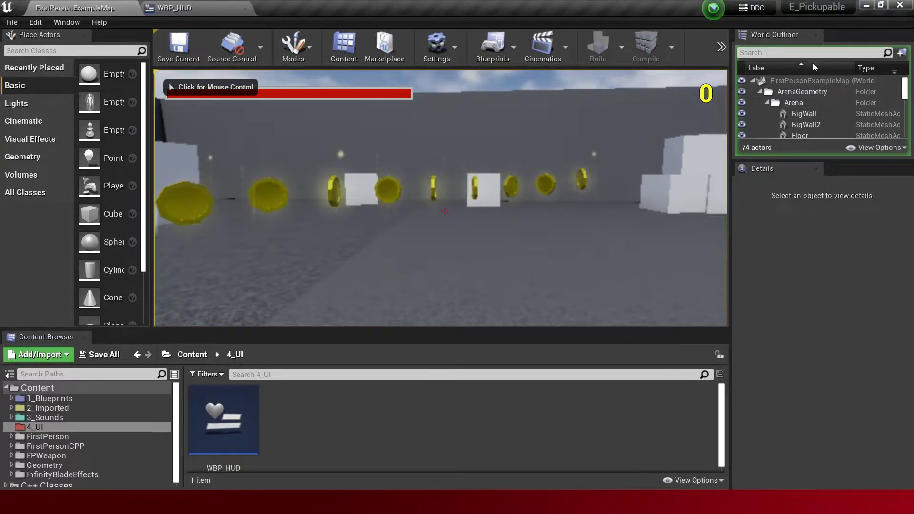
click(805, 51)
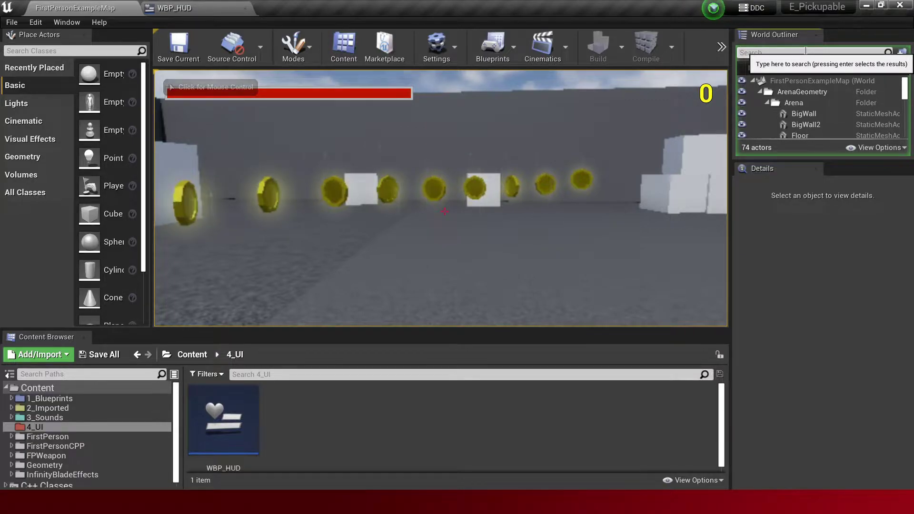
text(char)
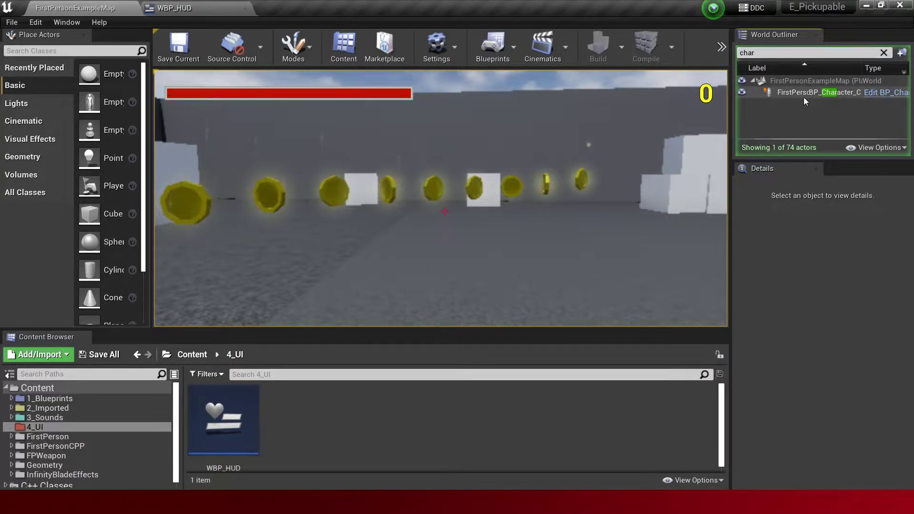
click(805, 94)
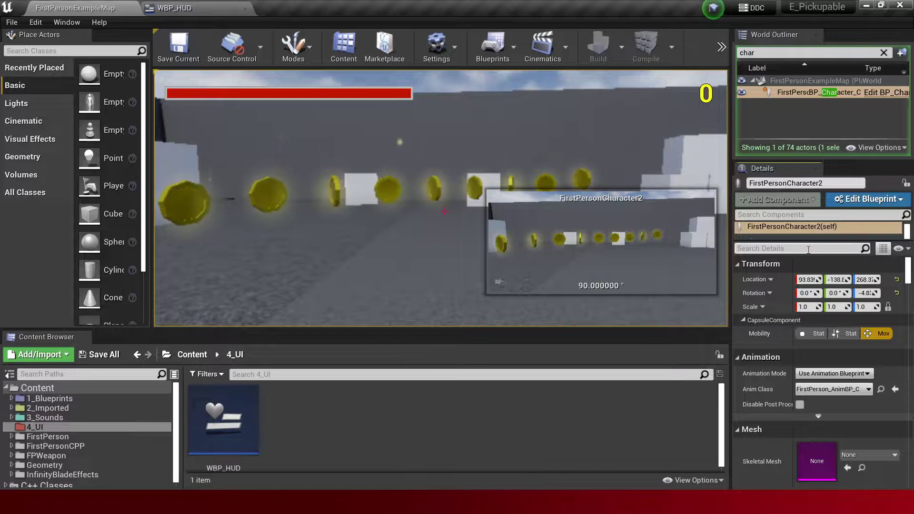
Filter Details to 'heal', drag Current Health down to near zero, then stop playing.
text(heal)
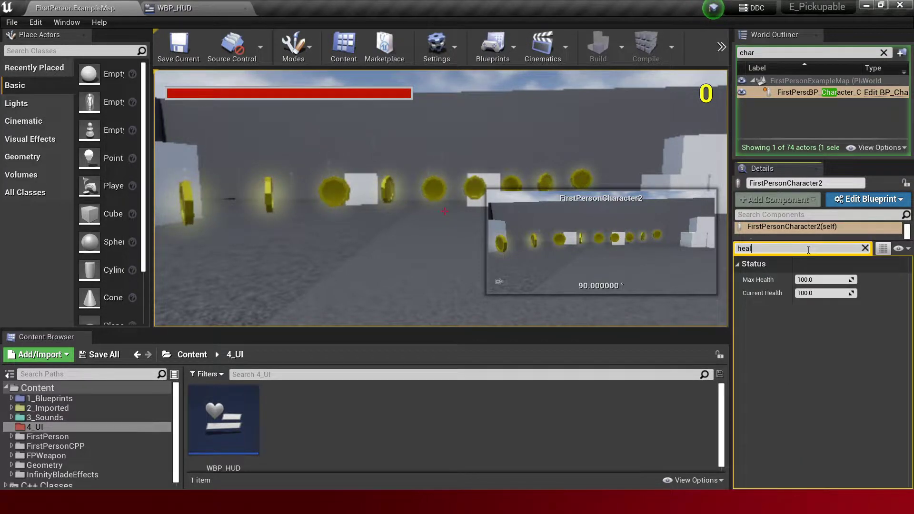
mouse_move(826, 292)
mouse_down()
mouse_move(804, 292)
mouse_move(837, 292)
mouse_up()
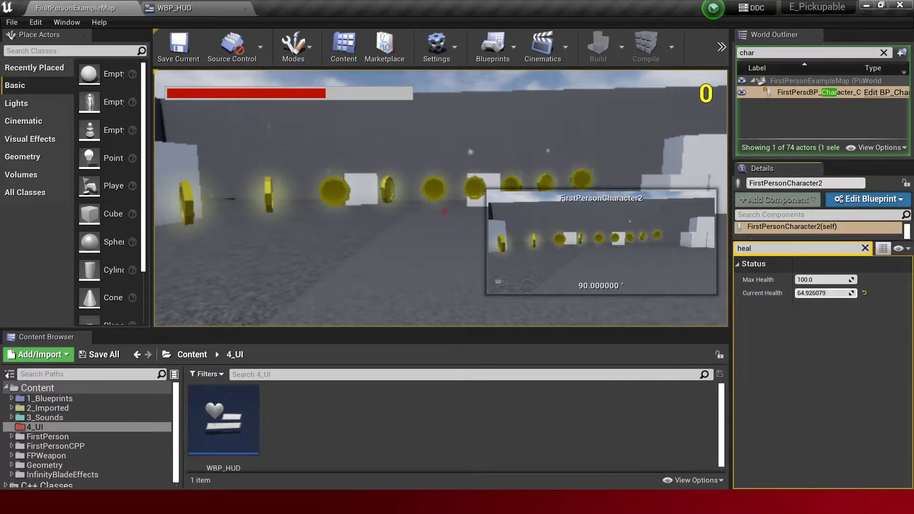
mouse_move(826, 292)
mouse_down()
mouse_move(809, 293)
mouse_move(852, 293)
mouse_up()
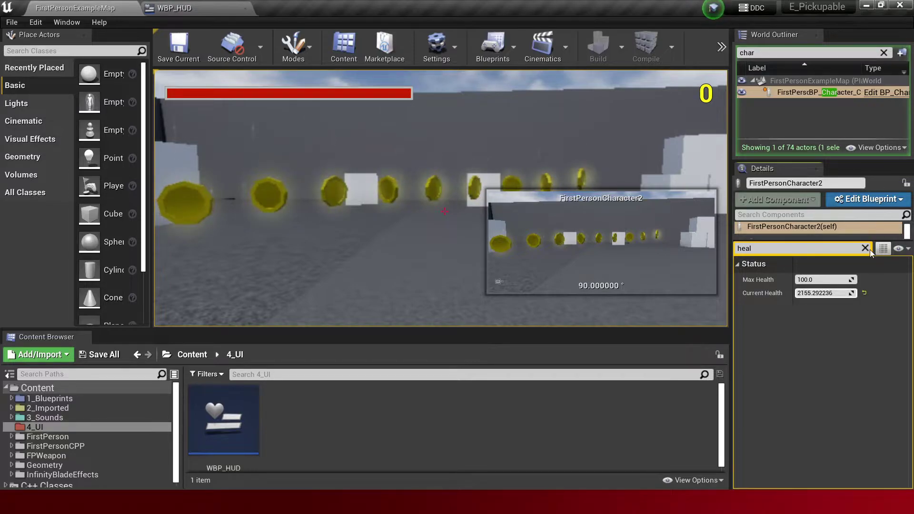
click(532, 203)
key(Escape)
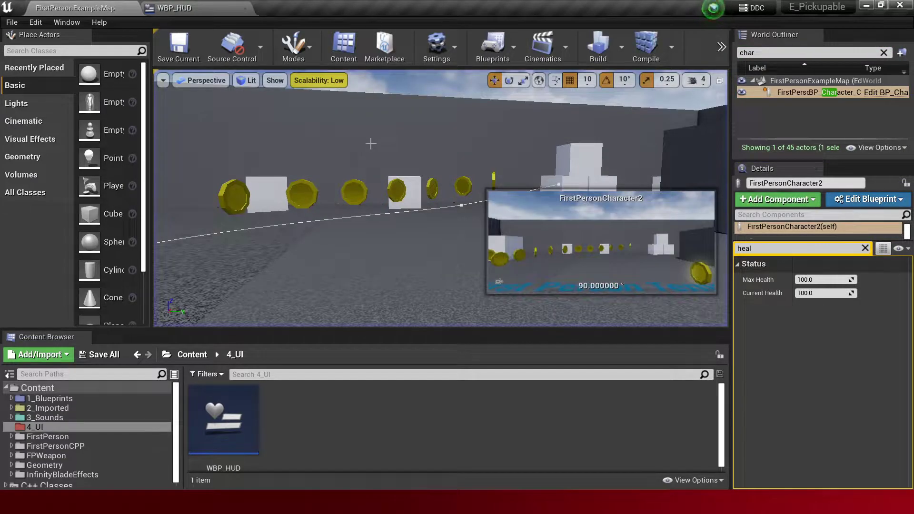
key(f)
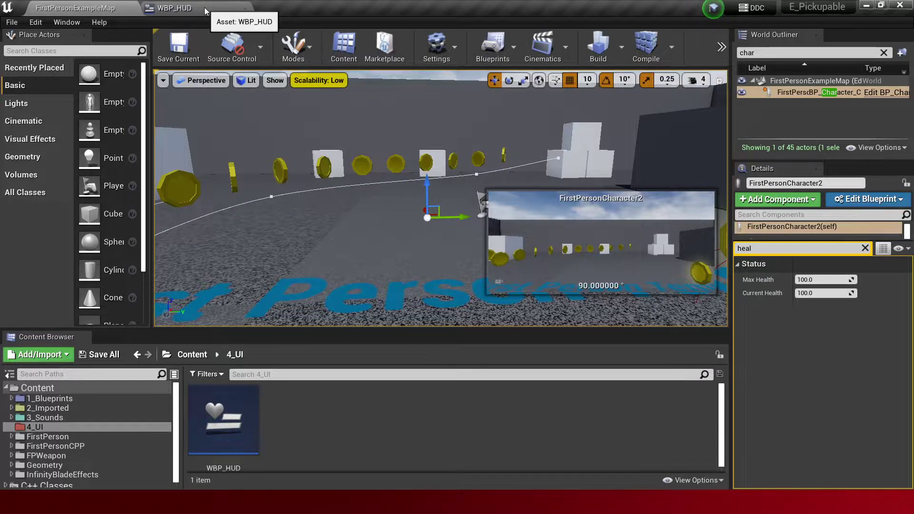
click(190, 8)
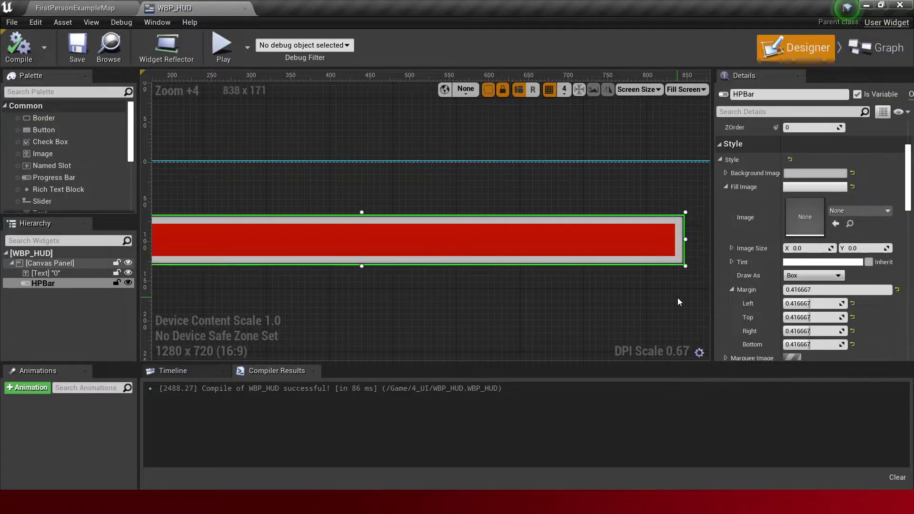
click(80, 6)
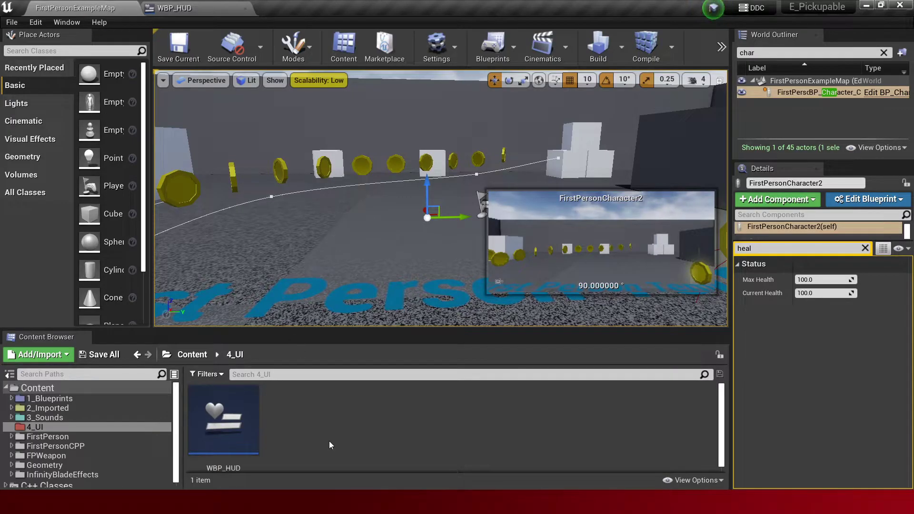
click(191, 8)
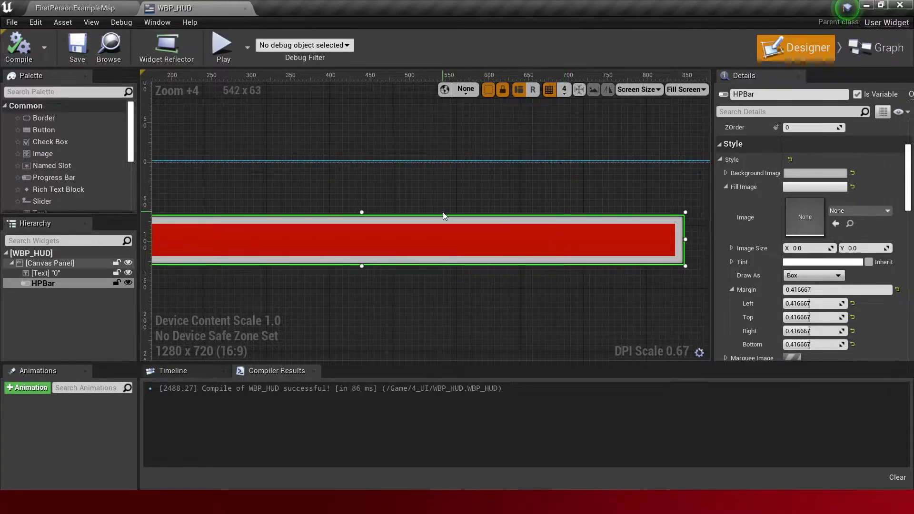
click(87, 12)
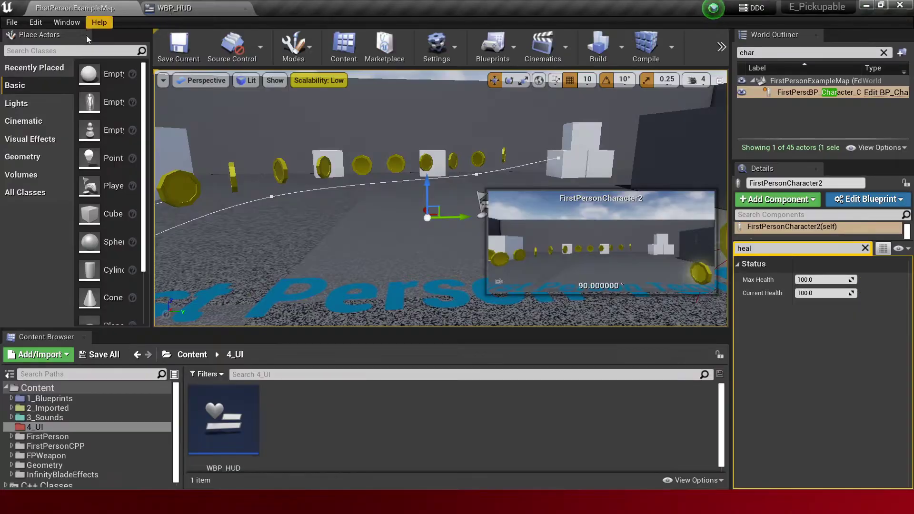
click(62, 387)
Create a new folder named HealthBarMat inside the 4_UI Content Browser folder.
right_click(62, 387)
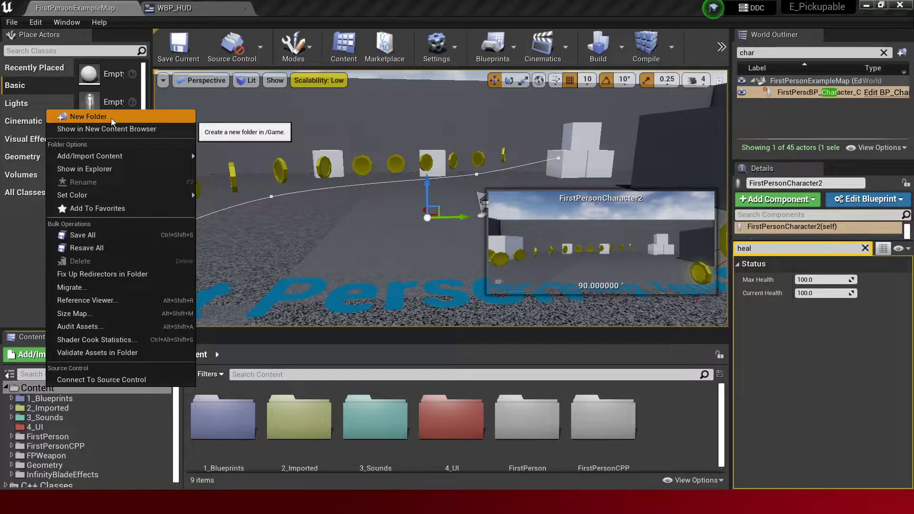
click(55, 426)
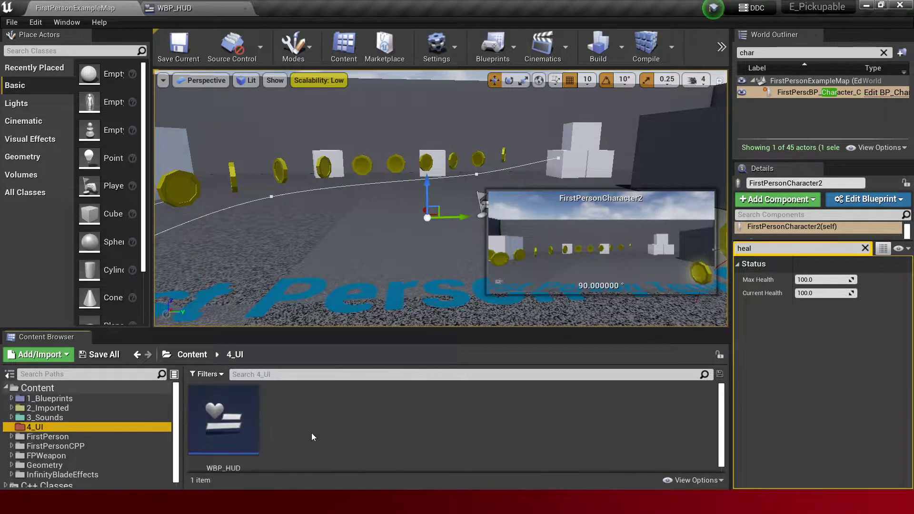
right_click(341, 428)
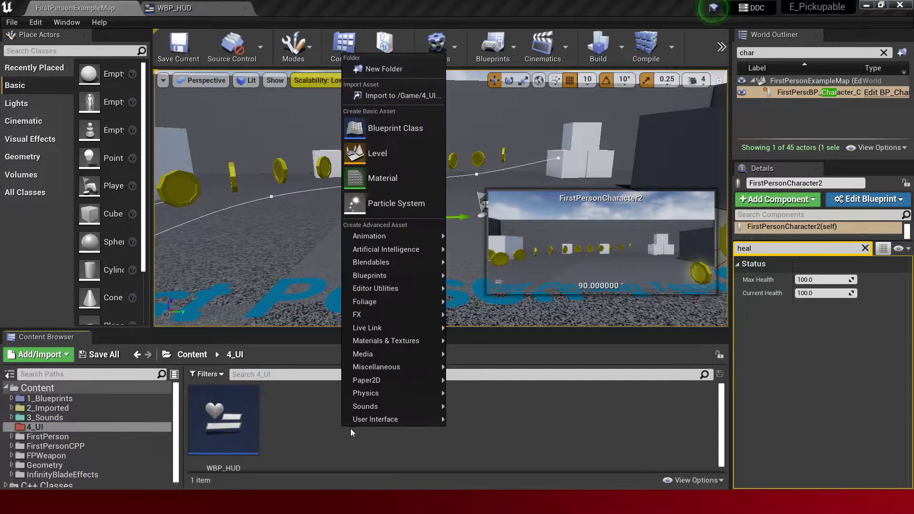
click(385, 69)
text(HealthBarM)
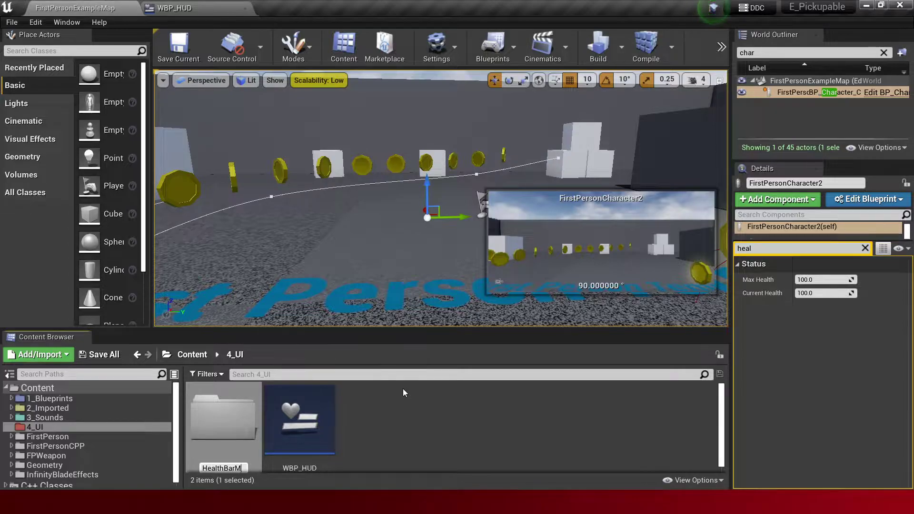
text(at)
key(Return)
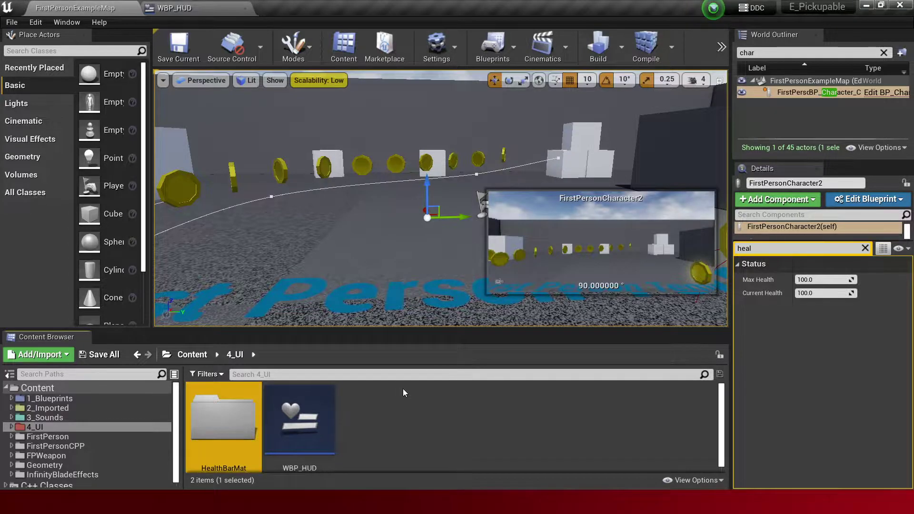
key(Return)
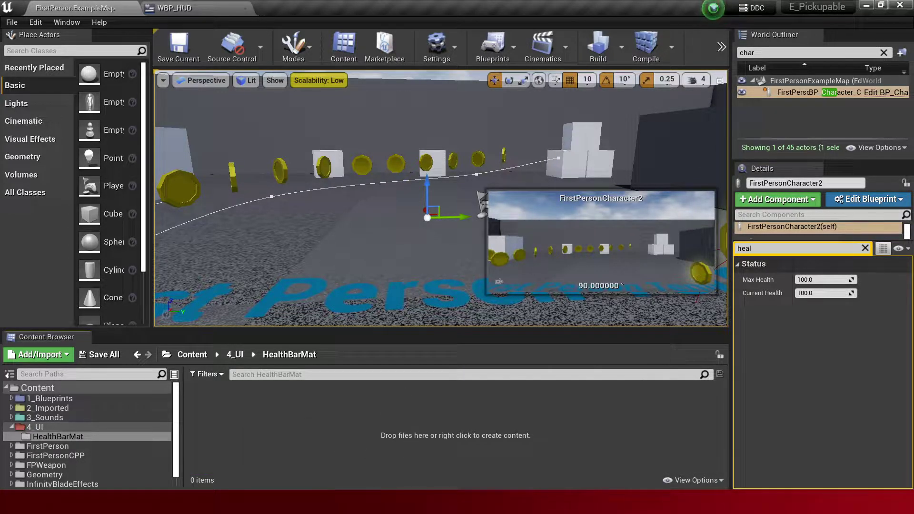
key(alt+Tab)
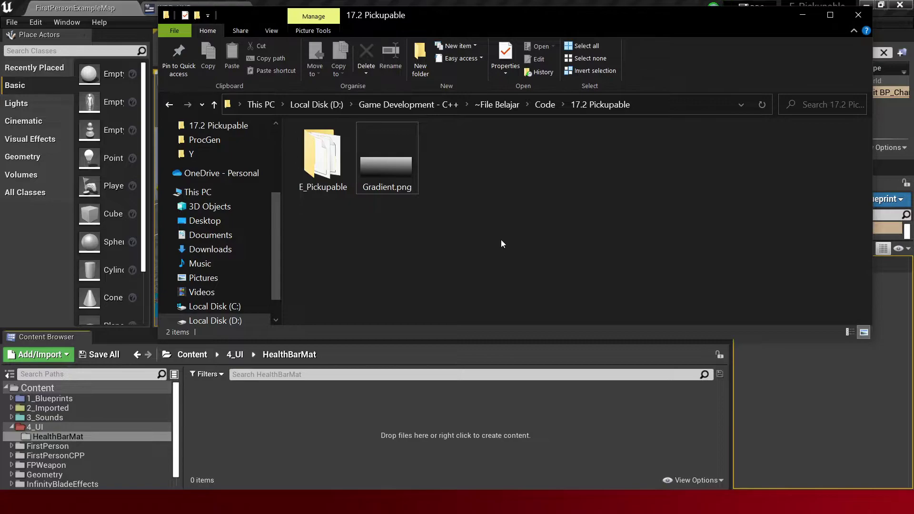
Preview Gradient.png, then drag it from File Explorer into the HealthBarMat folder.
click(387, 164)
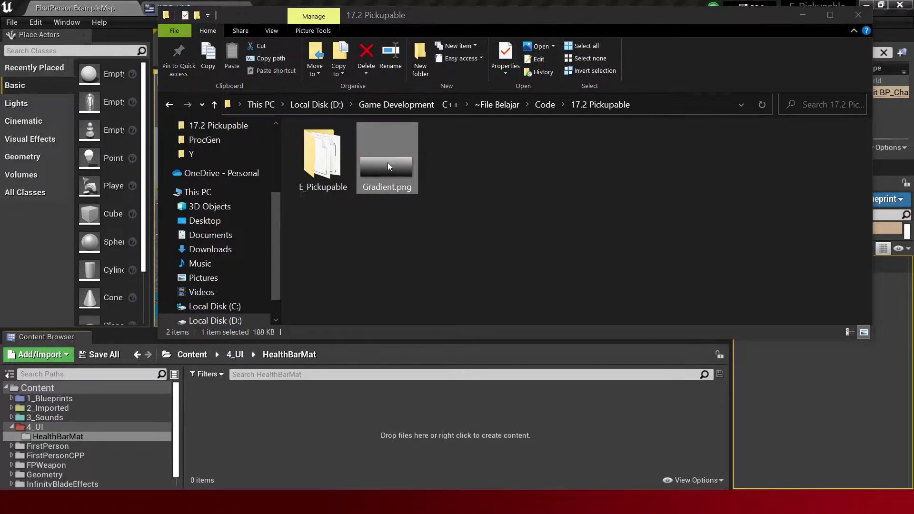
double_click(387, 165)
scroll(549, 286, up, 2)
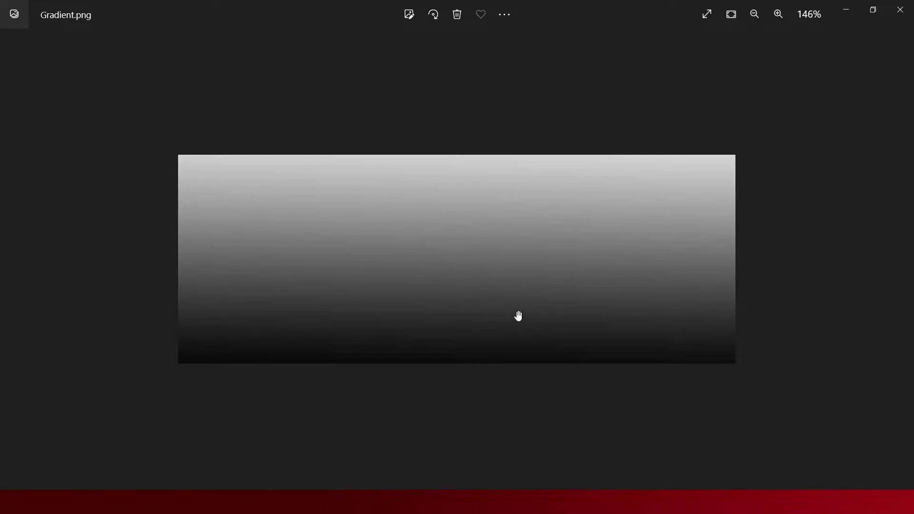
key(alt+F4)
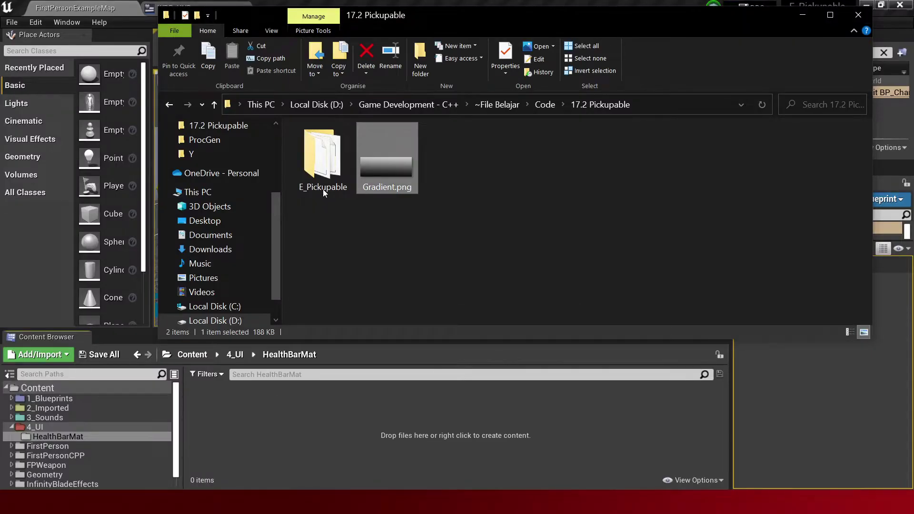
drag(397, 204, 292, 441)
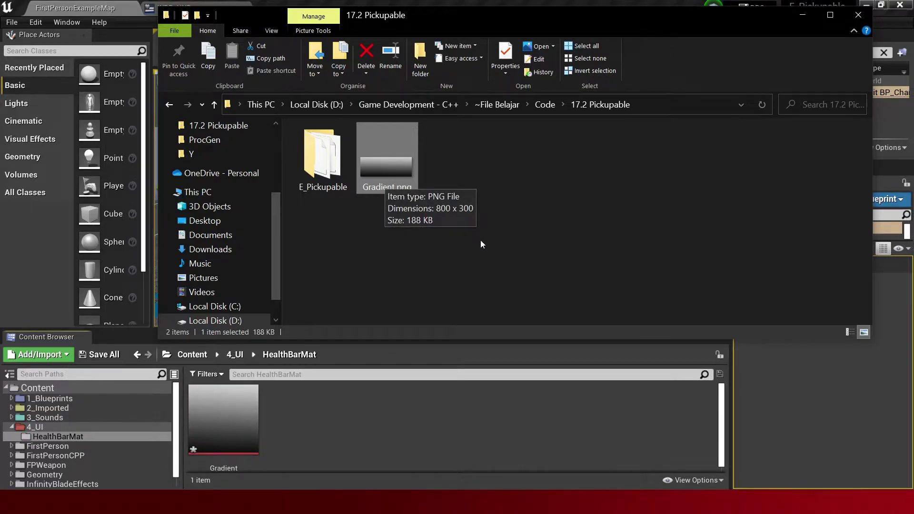
click(287, 435)
Rename the imported Gradient texture to T_Gradient.
click(239, 430)
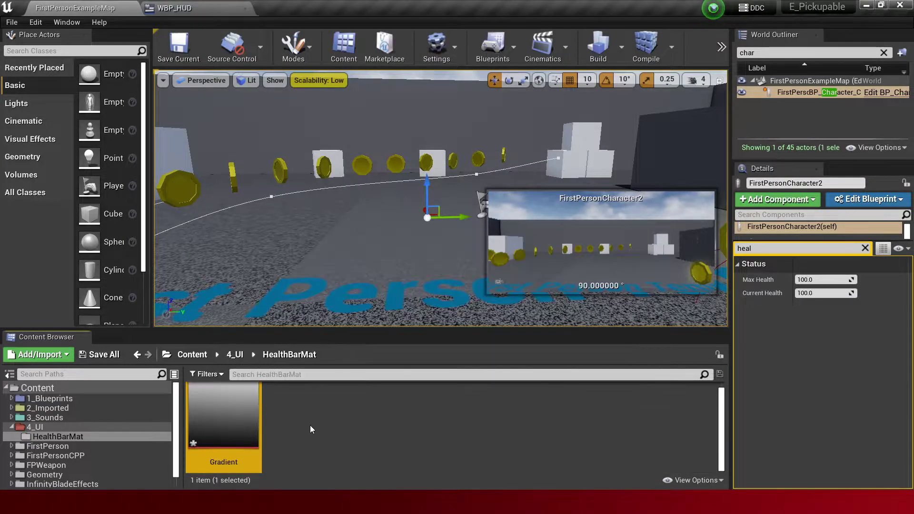
key(F2)
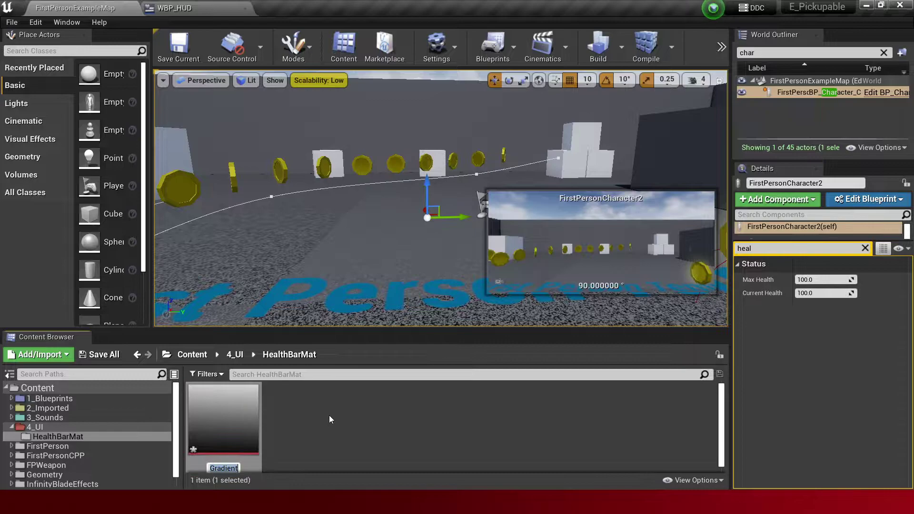
key(Home)
text(T_)
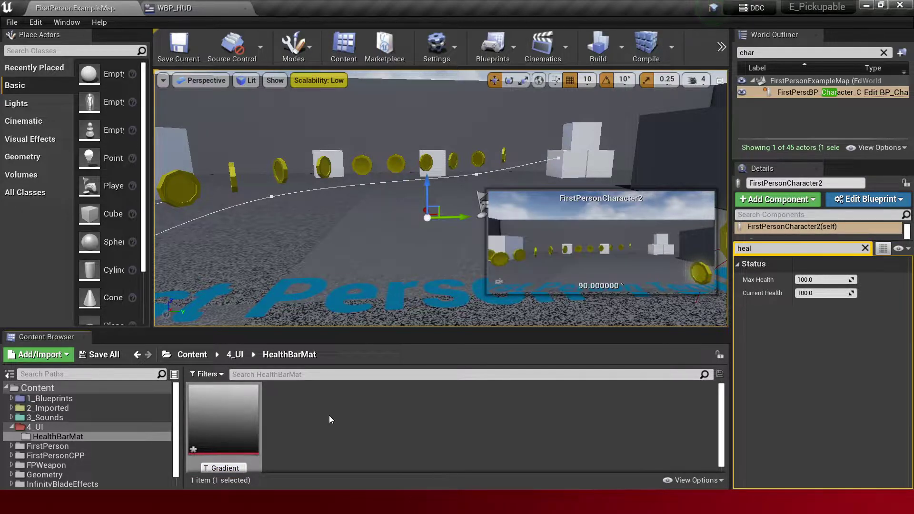
key(Return)
click(326, 421)
Create a new material named M_UIGradient and open it in the Material Editor.
right_click(326, 421)
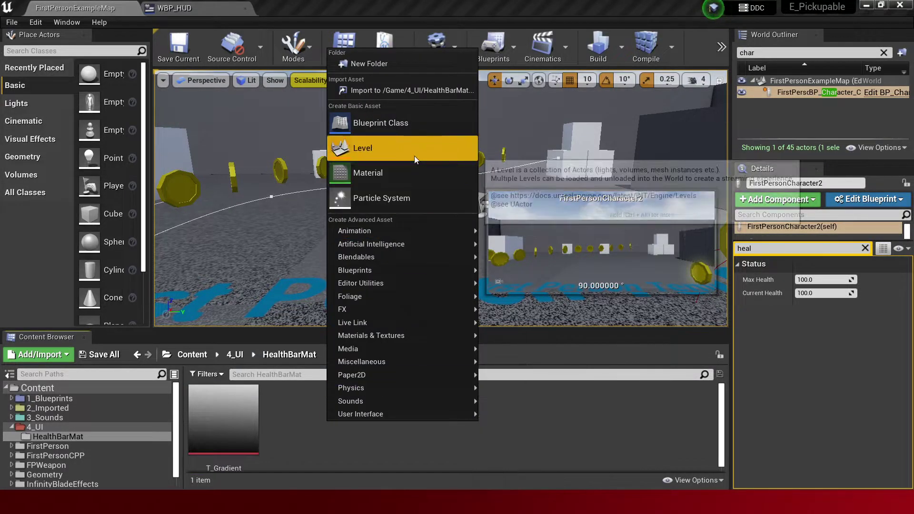
click(405, 167)
text(M)
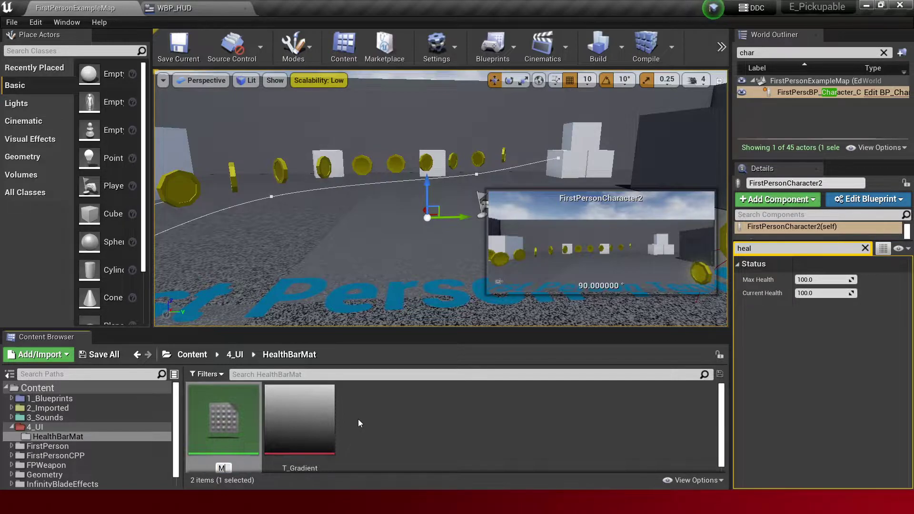
text(_UIGrad)
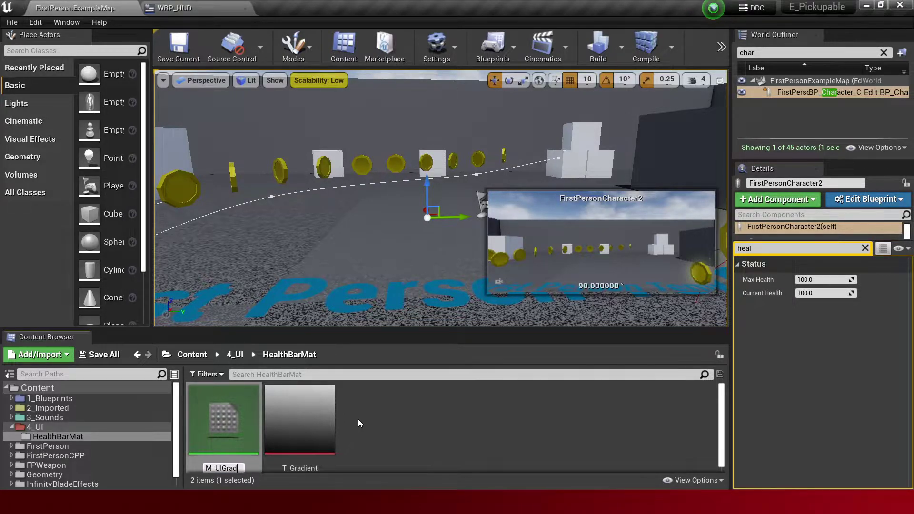
text(ient)
key(Return)
double_click(210, 423)
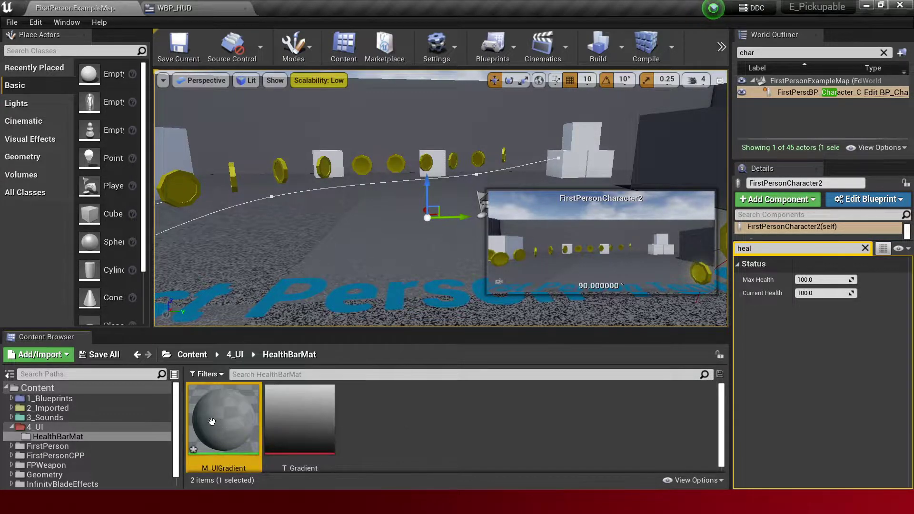
Add T_Gradient as a Texture Sample node in the maximized material graph and save.
drag(300, 436, 336, 228)
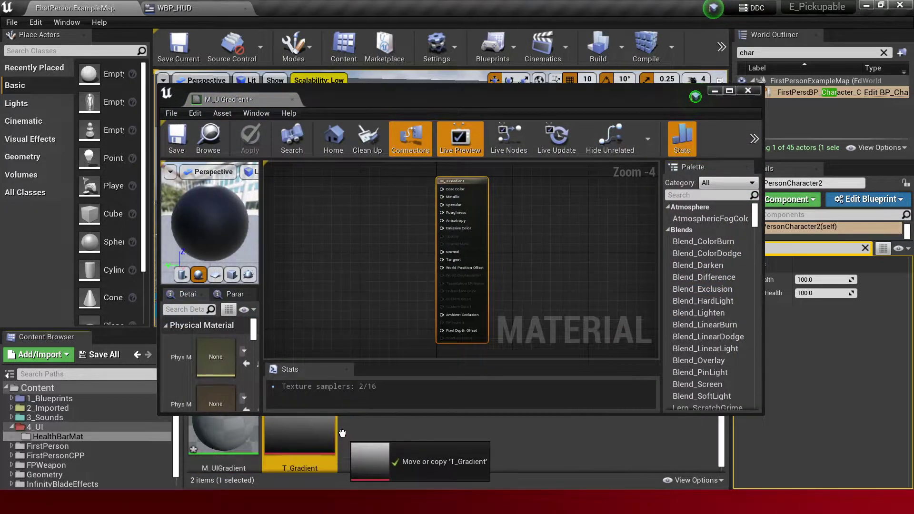
click(729, 91)
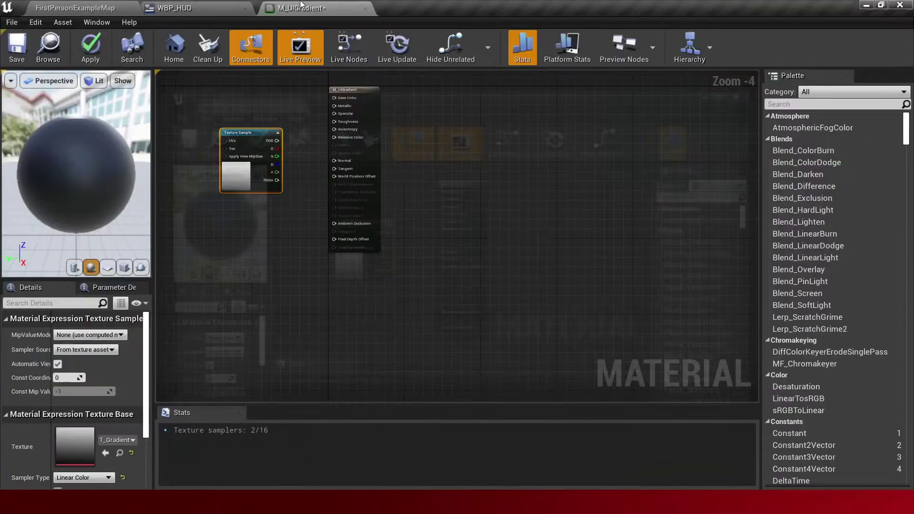
scroll(407, 243, up, 2)
scroll(408, 242, up, 2)
right_drag(408, 243, 448, 277)
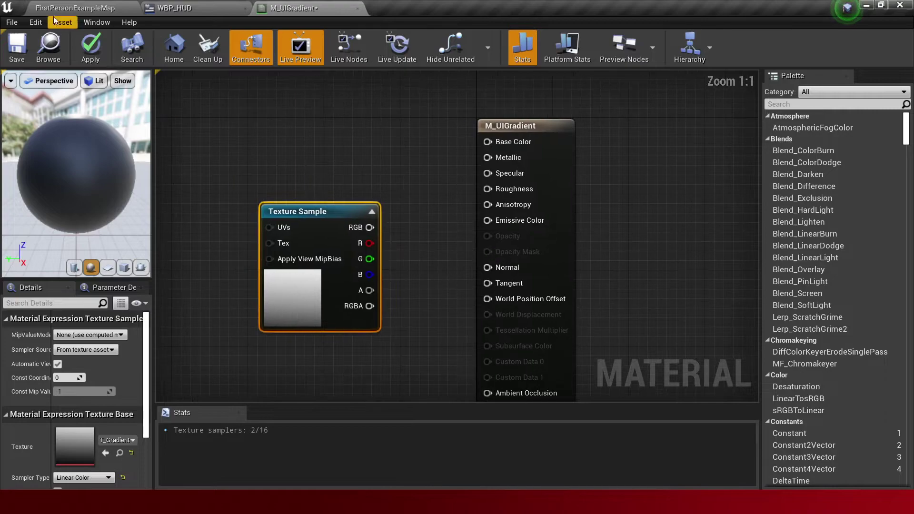
click(14, 41)
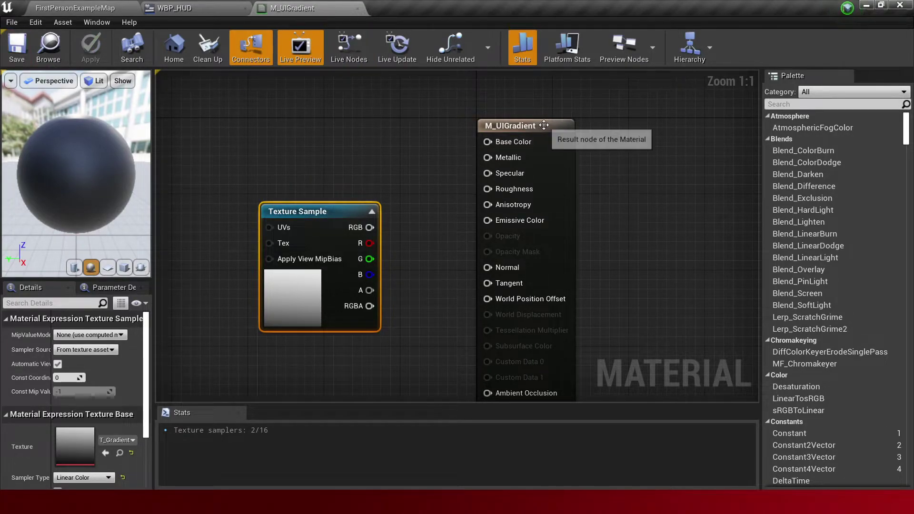
Set the material's Material Domain to User Interface.
click(533, 125)
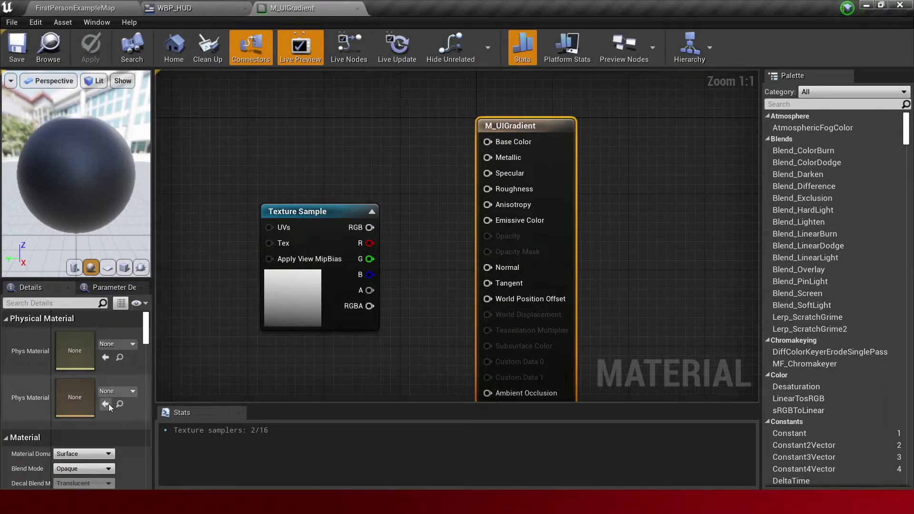
scroll(109, 407, down, 5)
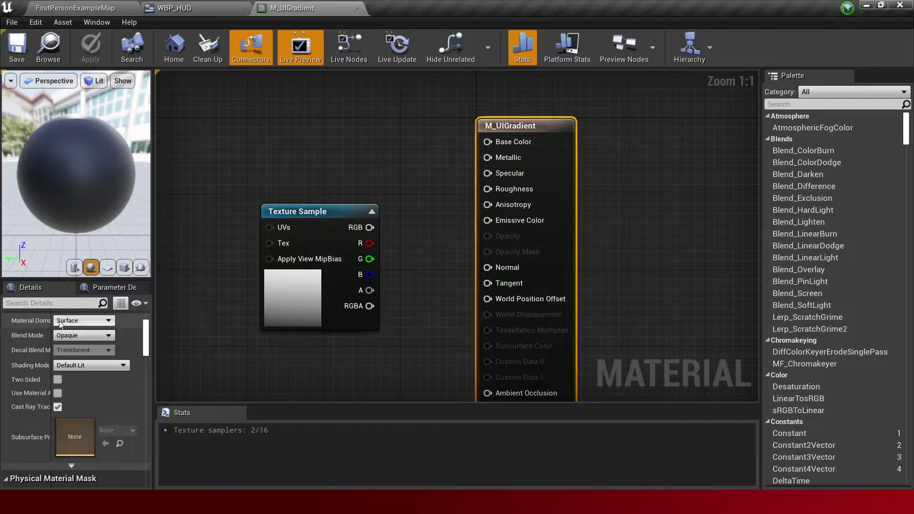
drag(150, 331, 258, 331)
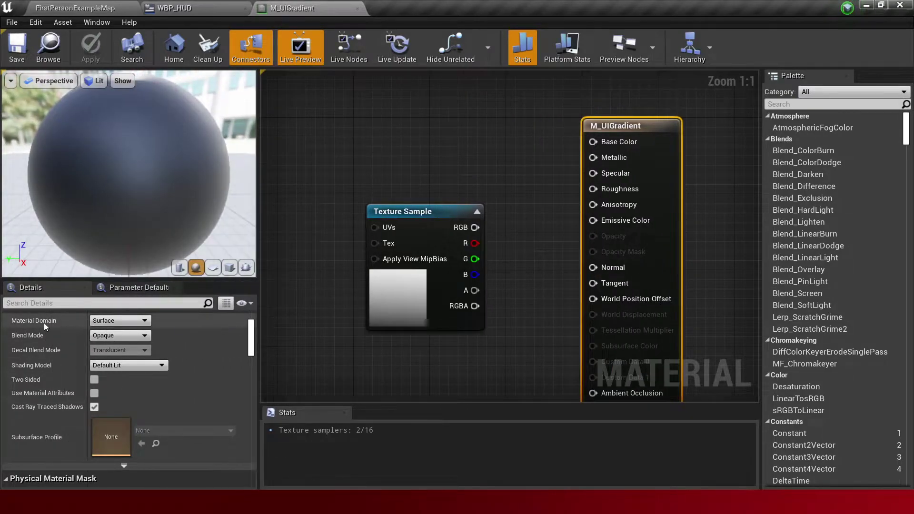
scroll(45, 323, up, 1)
click(118, 359)
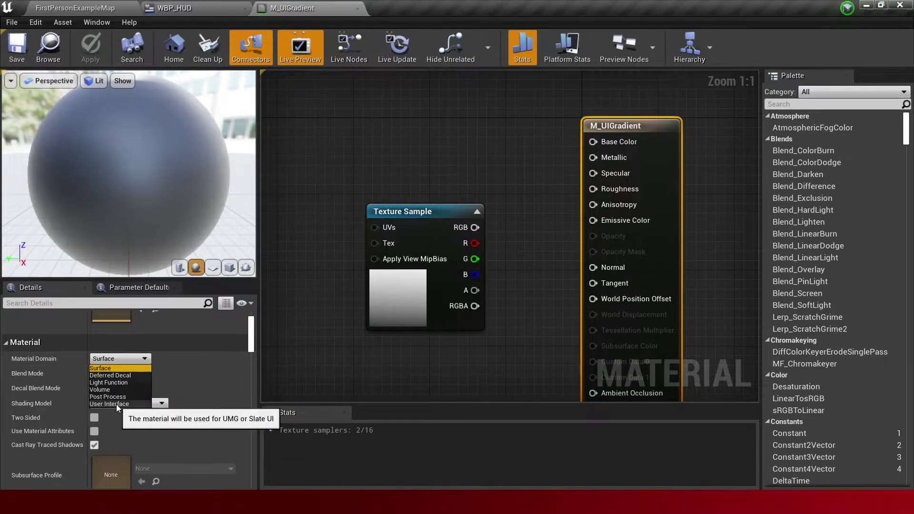
click(116, 404)
scroll(161, 395, up, 2)
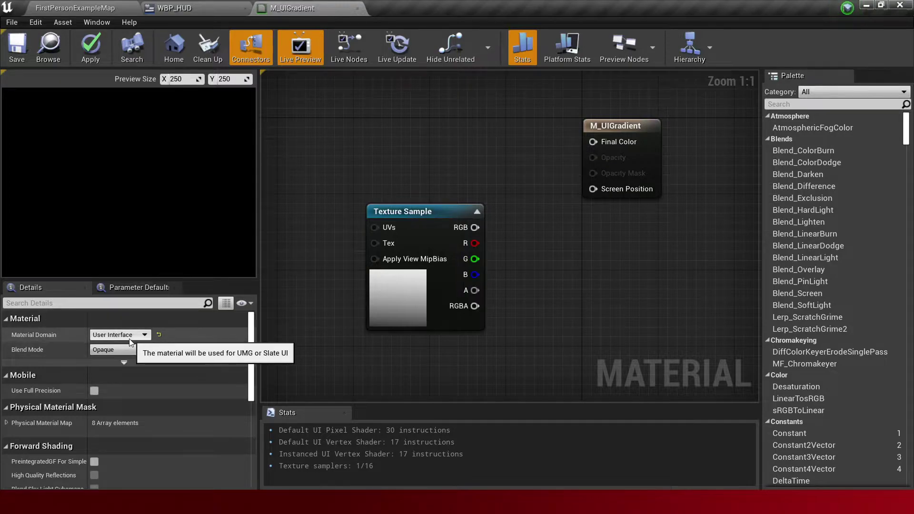
Wire the Texture Sample RGB into Final Color, save M_UIGradient, and compile WBP_HUD.
right_drag(409, 160, 411, 225)
drag(426, 279, 416, 222)
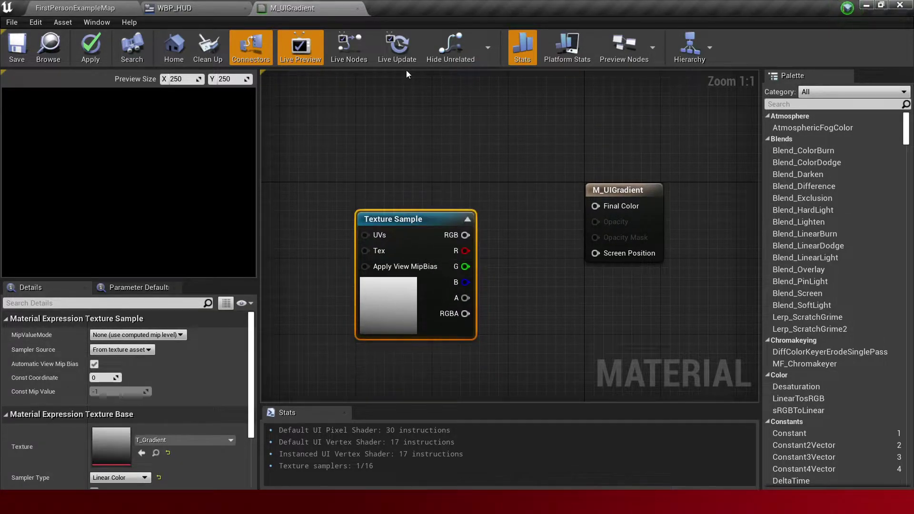
click(207, 9)
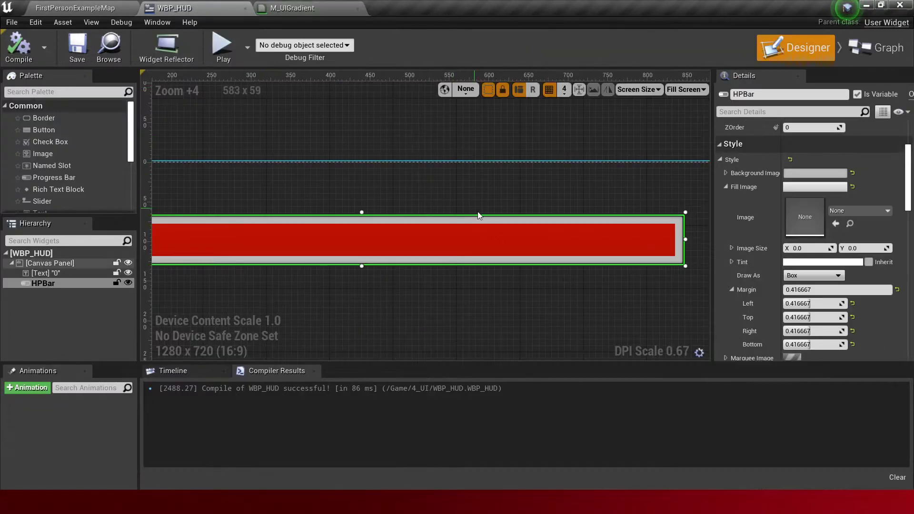
click(299, 10)
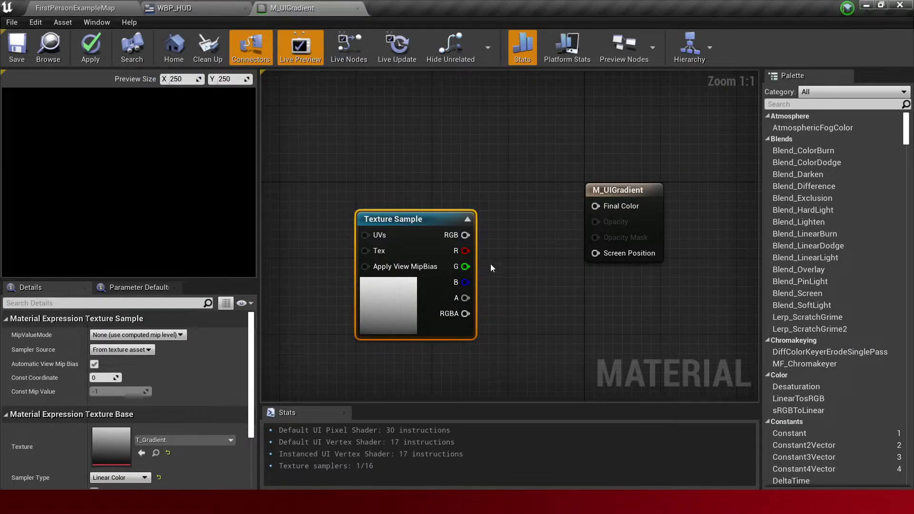
drag(619, 205, 465, 235)
click(17, 48)
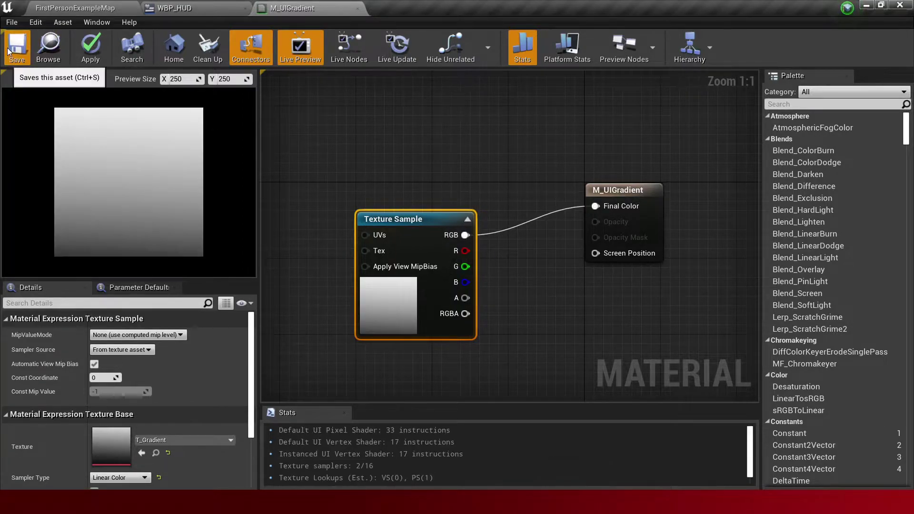
click(195, 8)
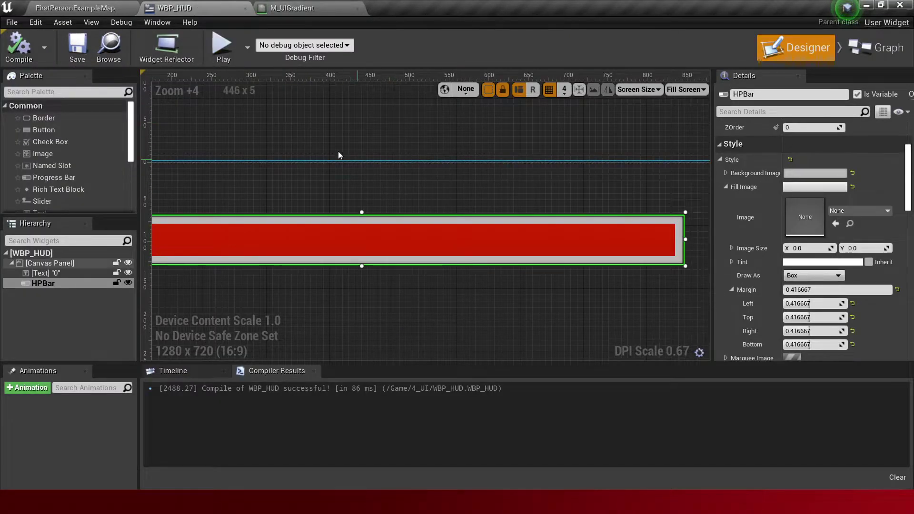
click(18, 45)
scroll(853, 316, up, 5)
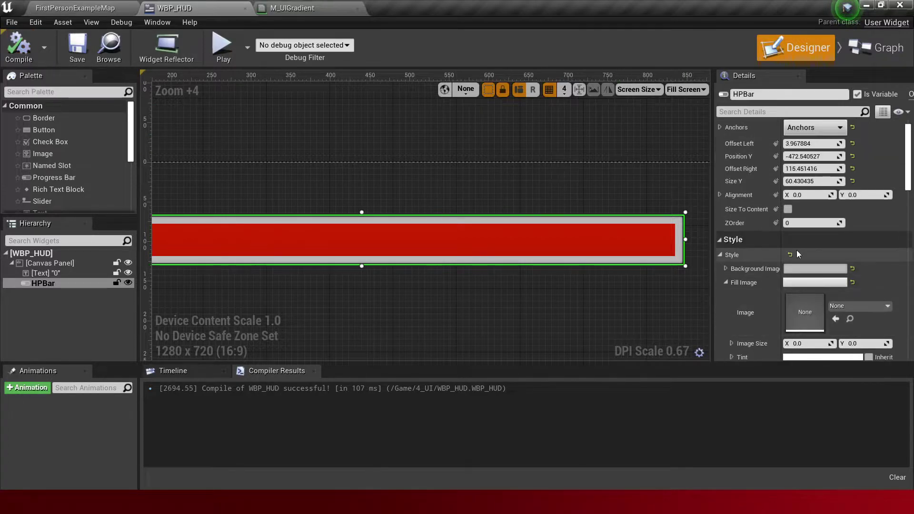
click(732, 254)
scroll(753, 268, up, 1)
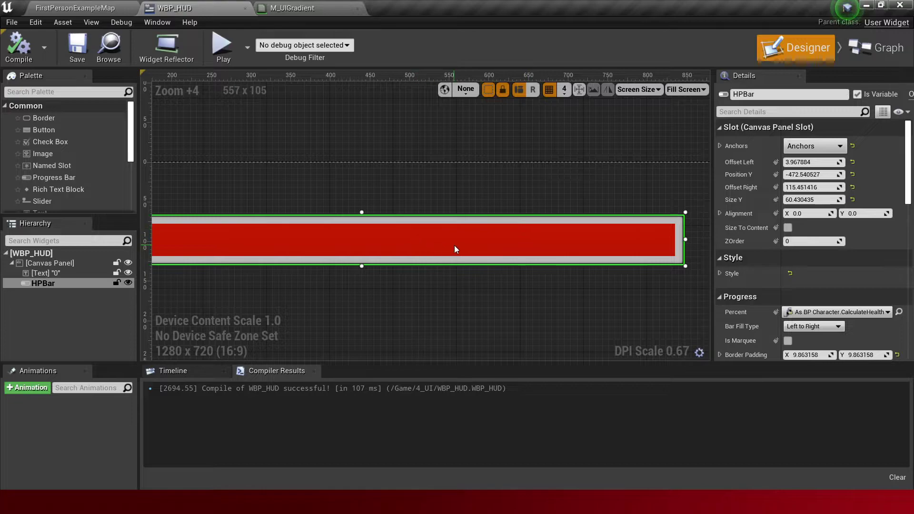
click(719, 273)
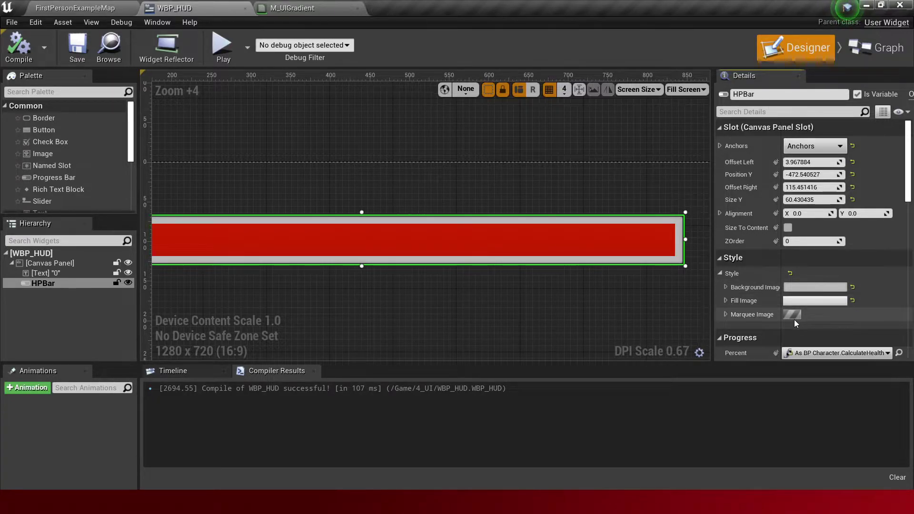
scroll(795, 319, down, 3)
scroll(804, 315, down, 6)
scroll(807, 312, down, 1)
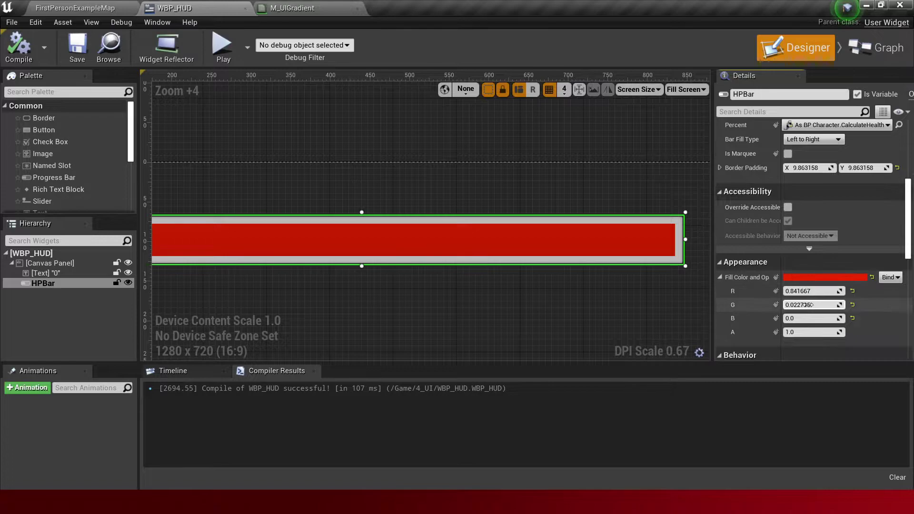
scroll(807, 304, up, 8)
scroll(814, 332, up, 2)
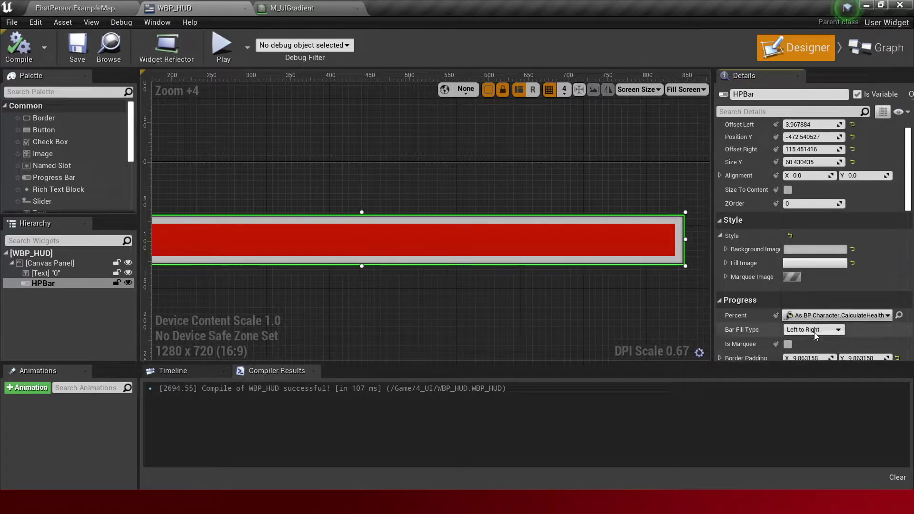
click(788, 345)
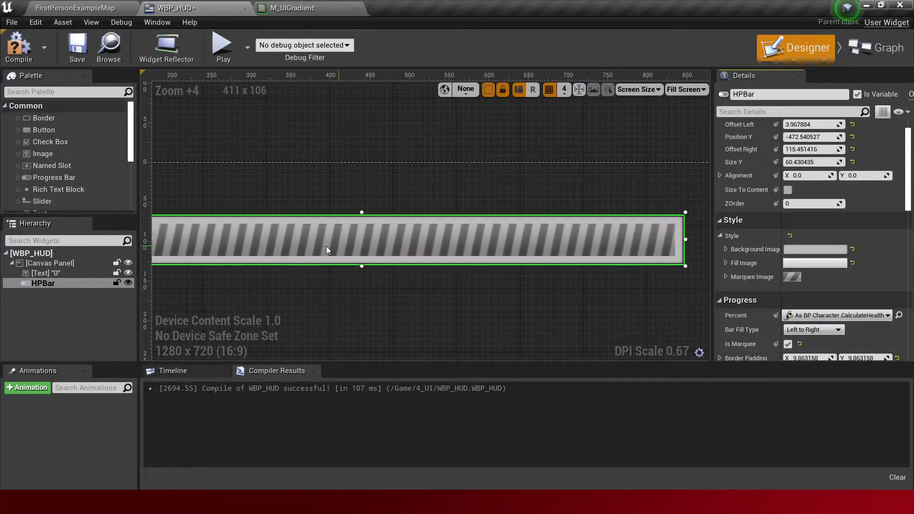
scroll(572, 249, down, 2)
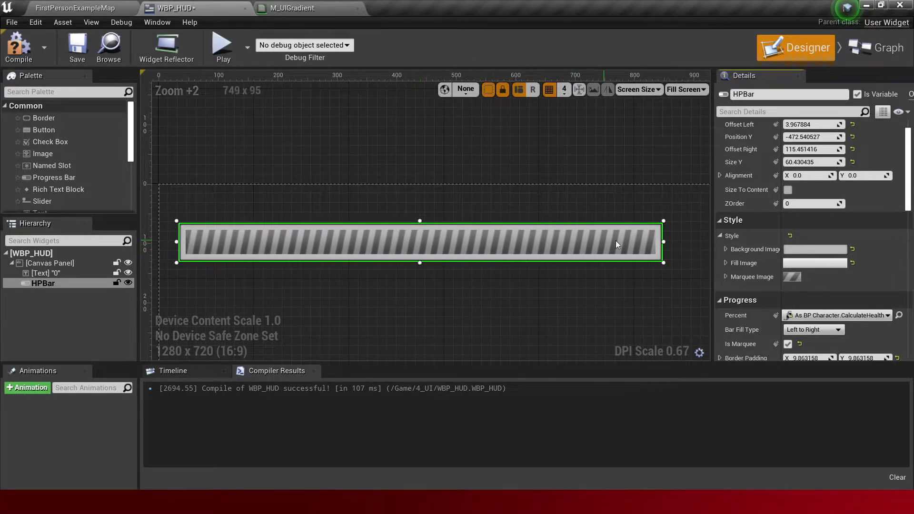
scroll(595, 246, up, 3)
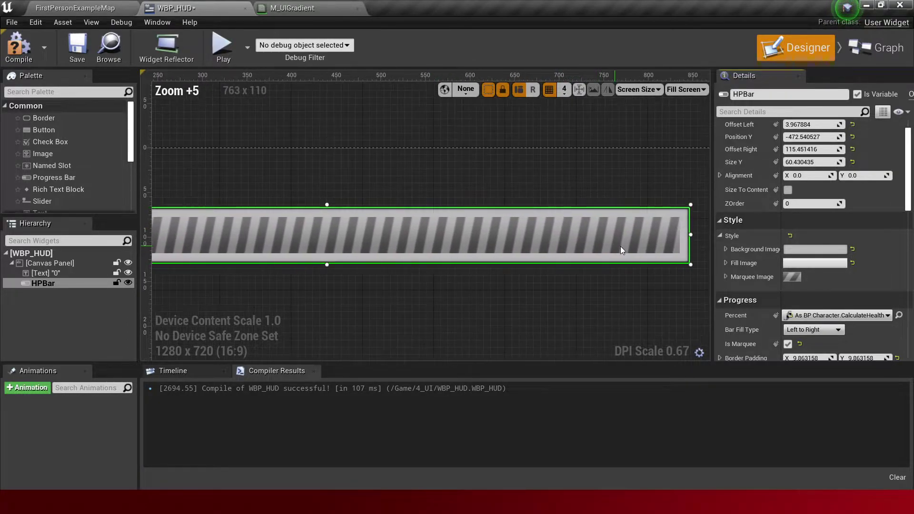
click(786, 346)
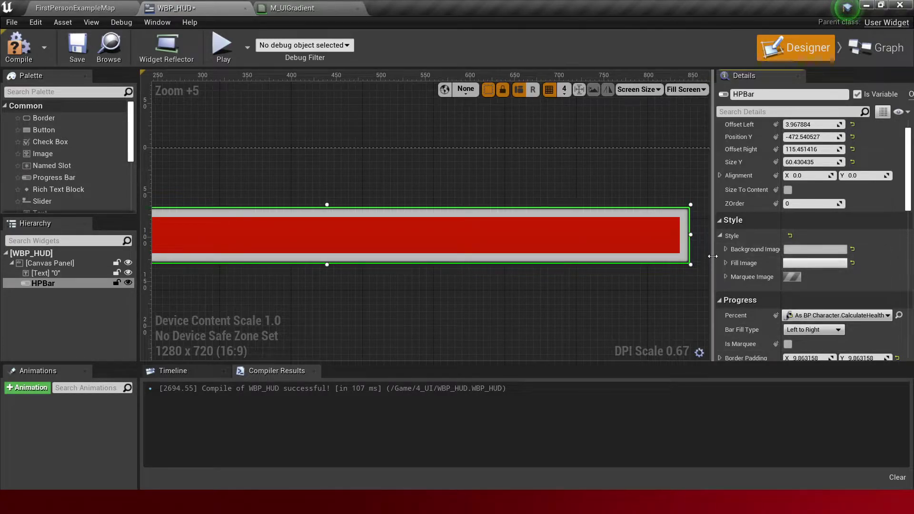
click(726, 249)
scroll(726, 251, down, 1)
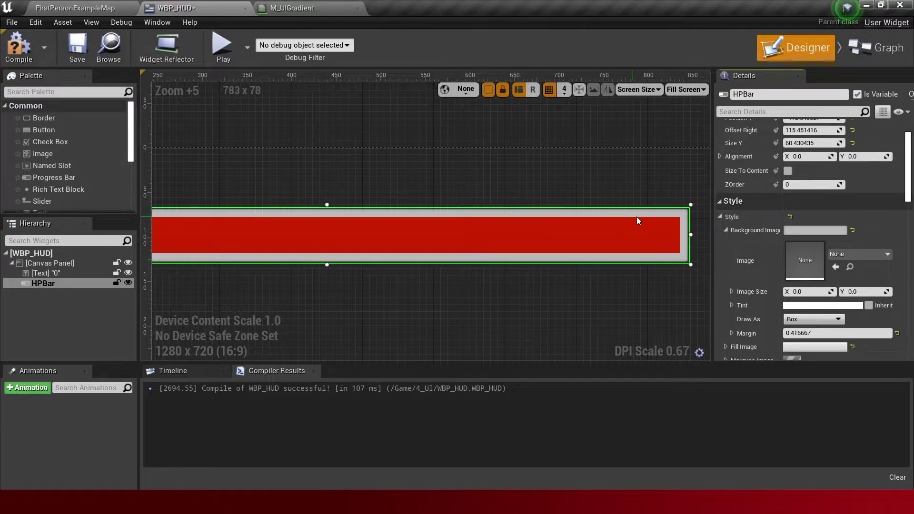
click(728, 231)
click(728, 232)
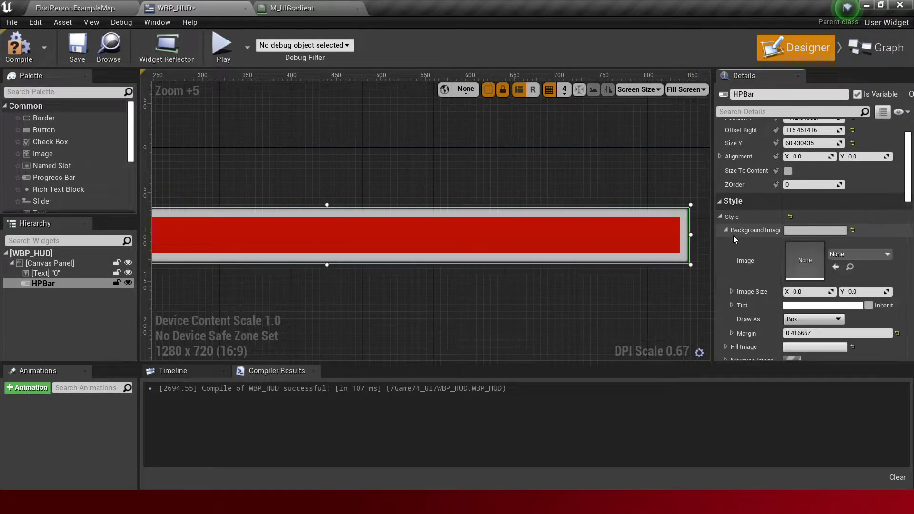
click(820, 309)
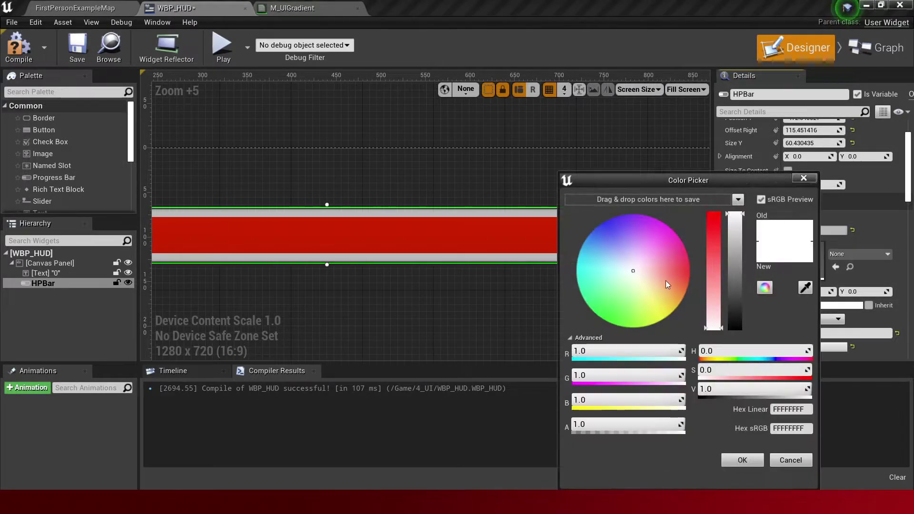
click(602, 277)
drag(598, 283, 629, 262)
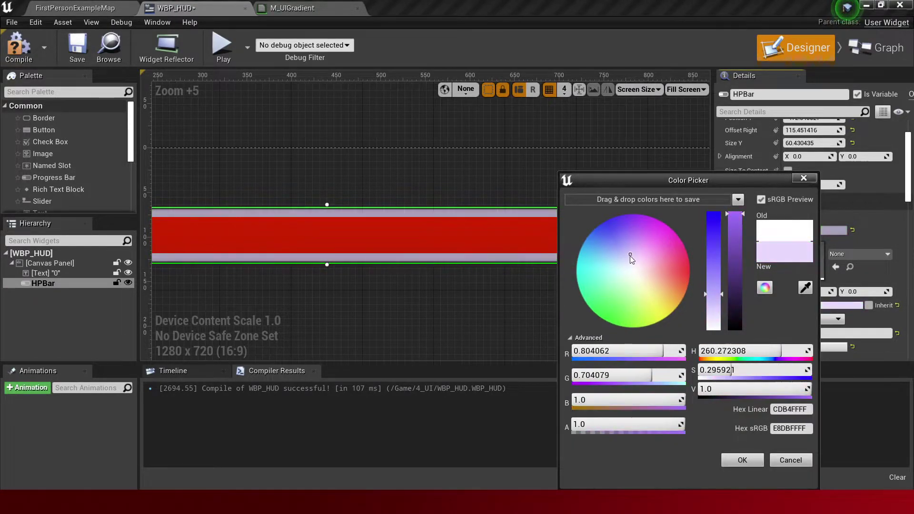
click(790, 459)
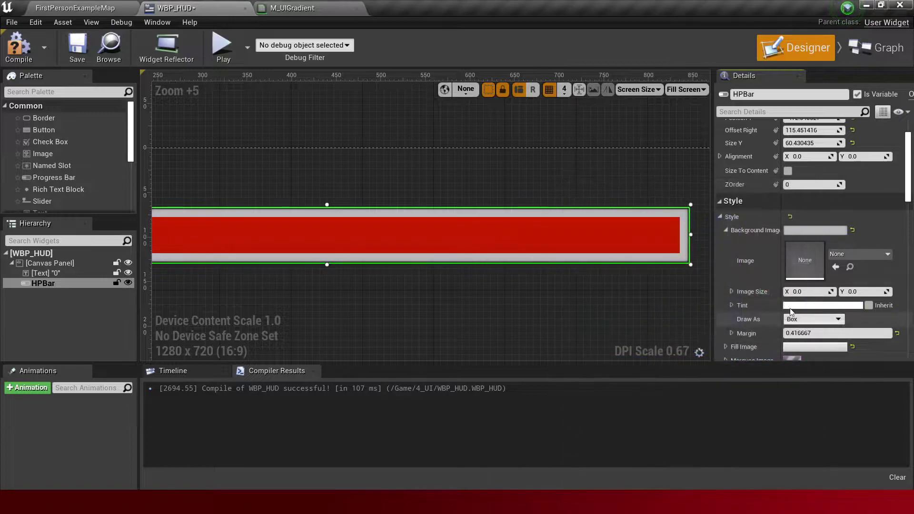
click(724, 231)
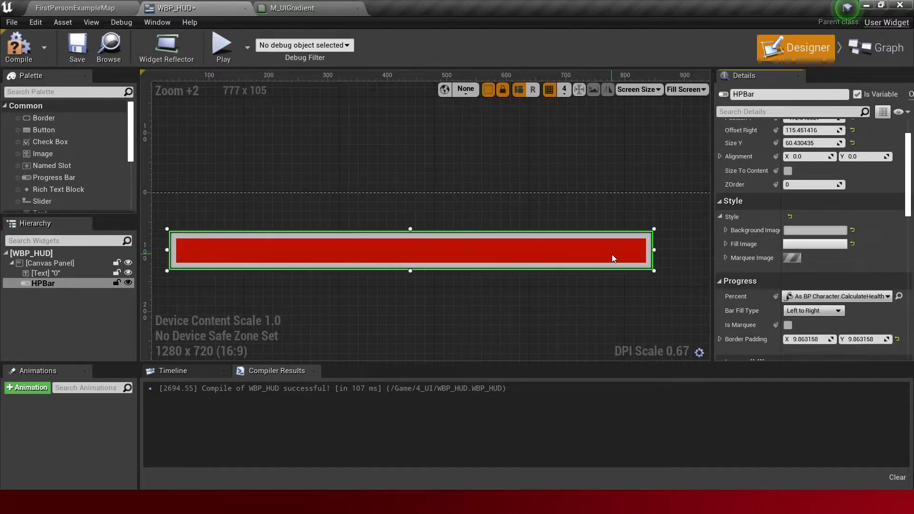
Assign M_UIGradient as the HPBar's fill image.
click(725, 244)
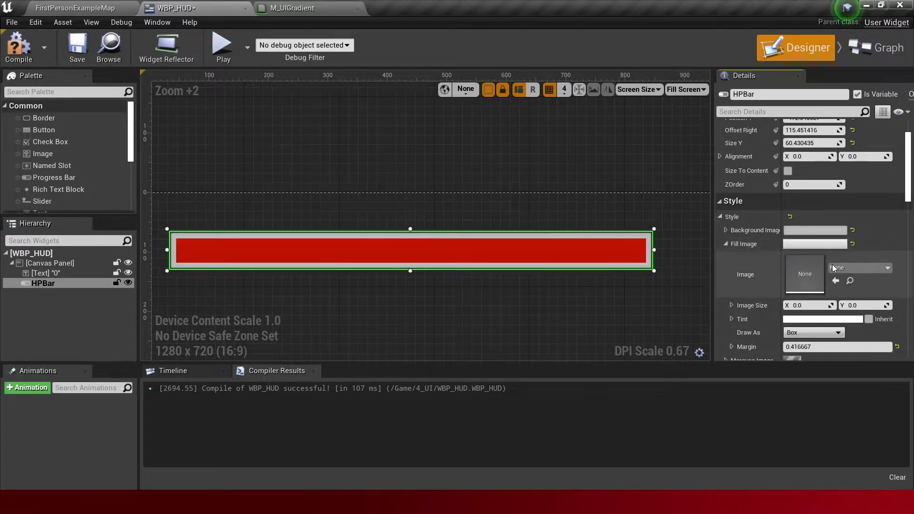
click(867, 267)
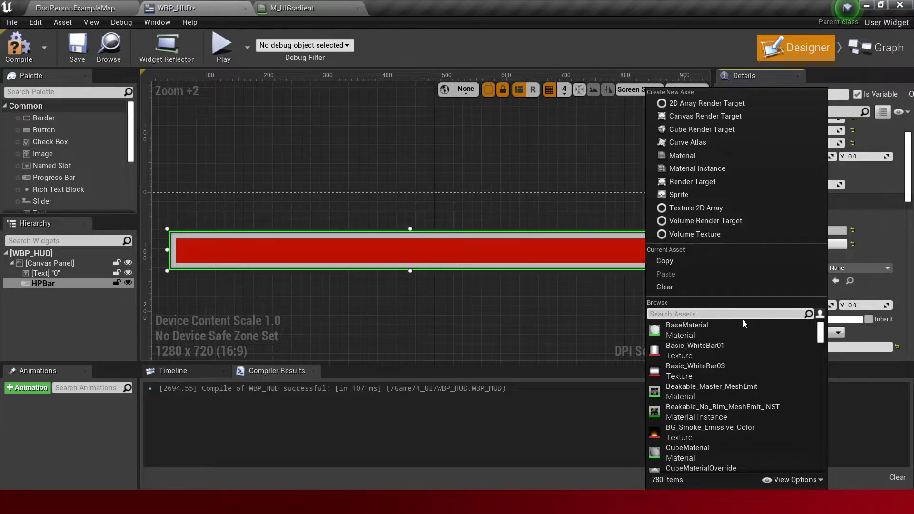
text(M_UIG)
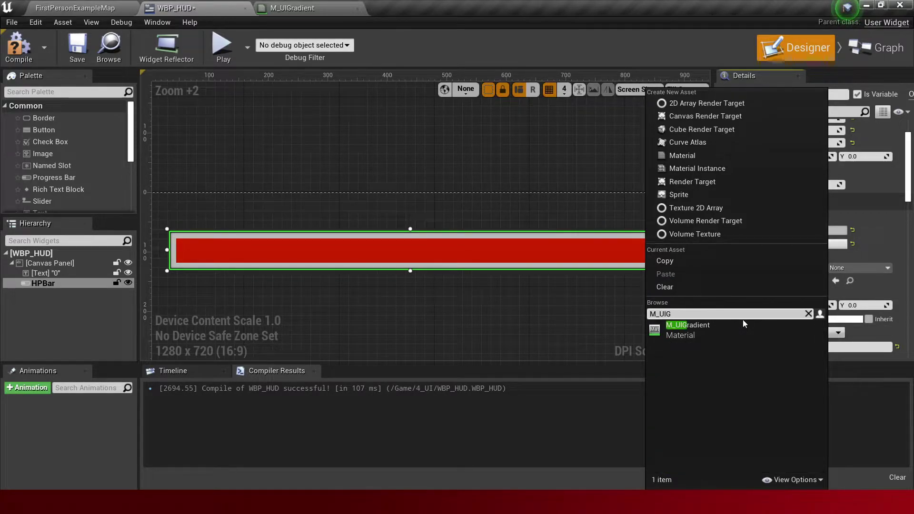
click(745, 324)
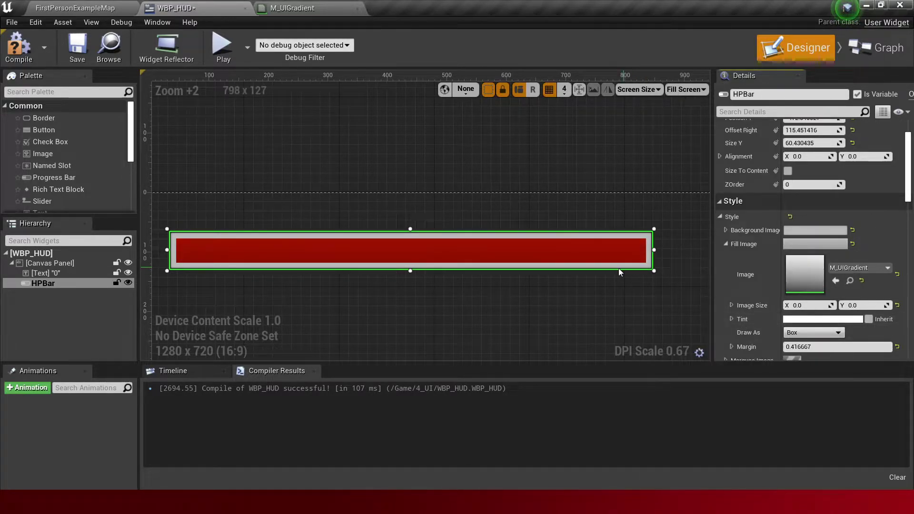
Set the fill image's Draw As option to Image.
scroll(573, 266, up, 4)
scroll(574, 264, up, 1)
scroll(575, 266, up, 1)
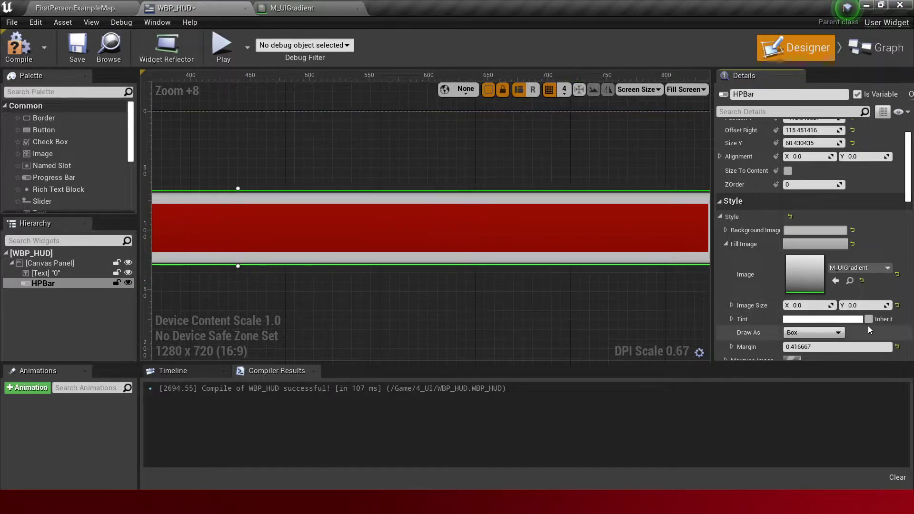
scroll(861, 314, down, 2)
click(815, 292)
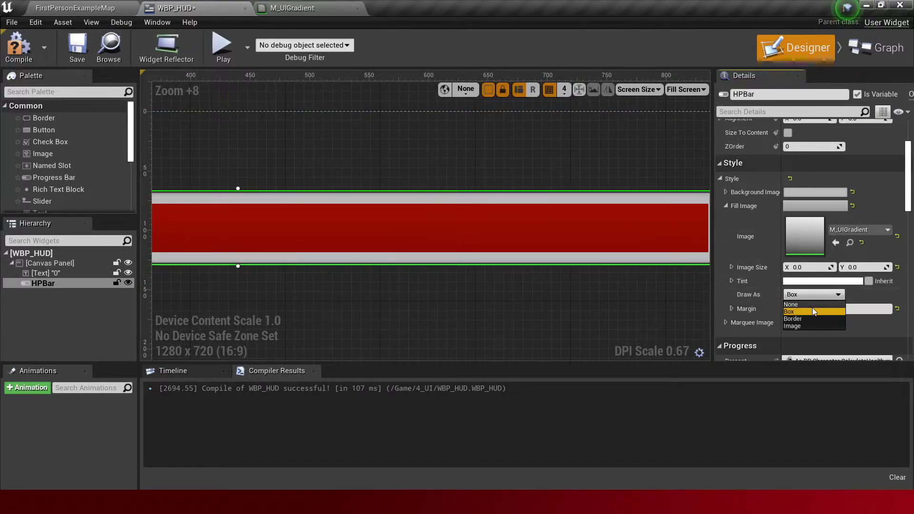
click(795, 327)
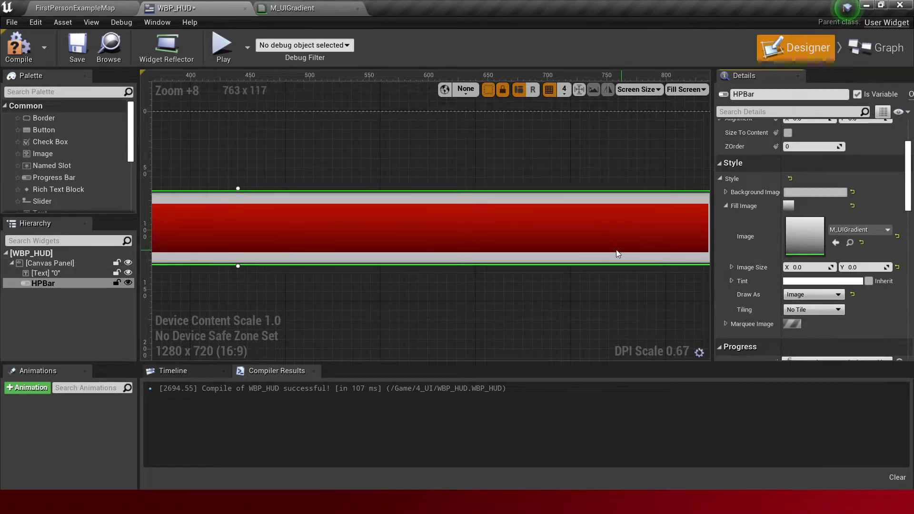
scroll(529, 238, down, 2)
click(18, 45)
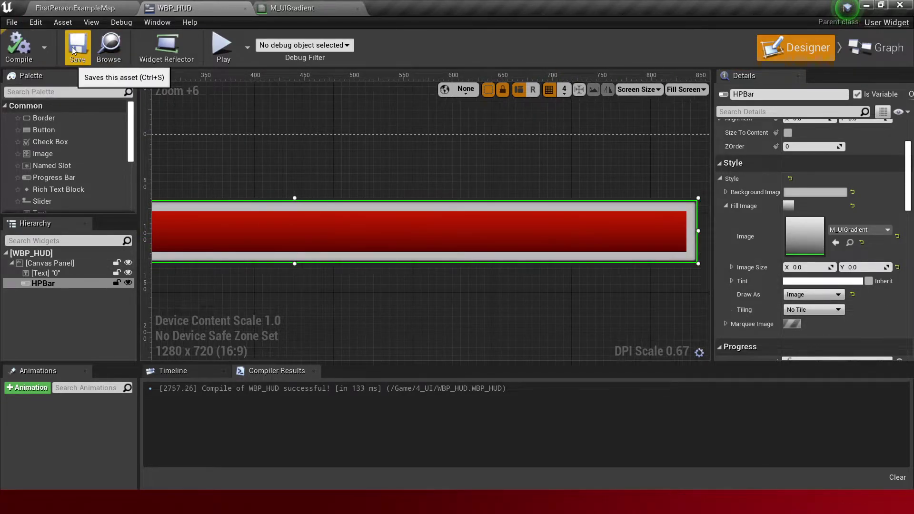
click(77, 45)
scroll(545, 225, down, 1)
scroll(544, 224, down, 3)
right_drag(447, 261, 528, 262)
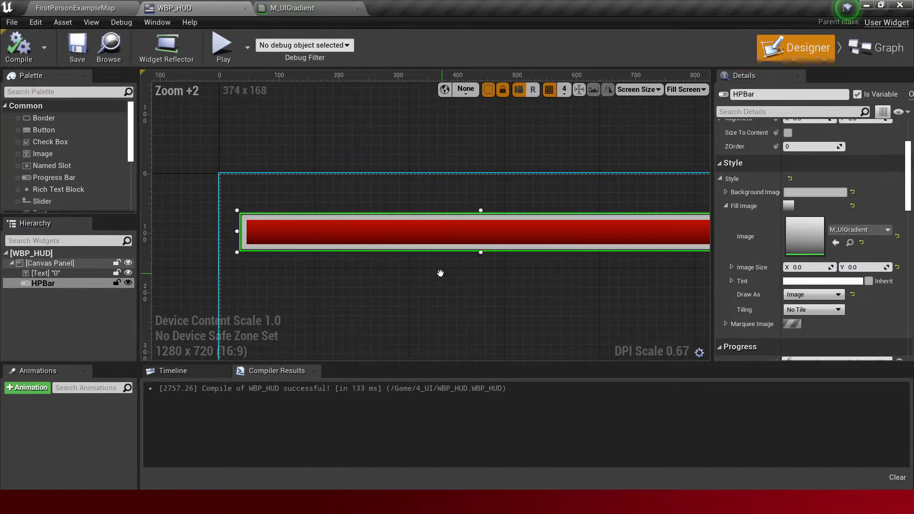
scroll(511, 218, up, 4)
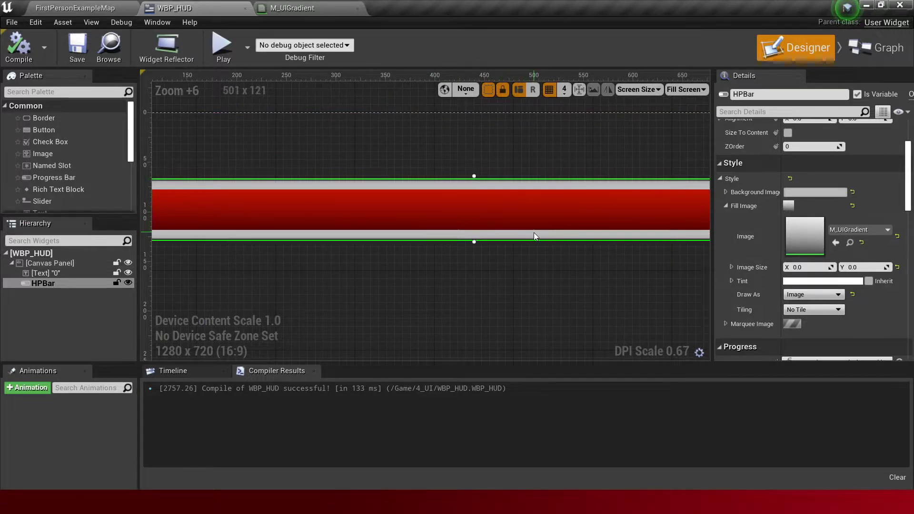
right_drag(535, 199, 470, 226)
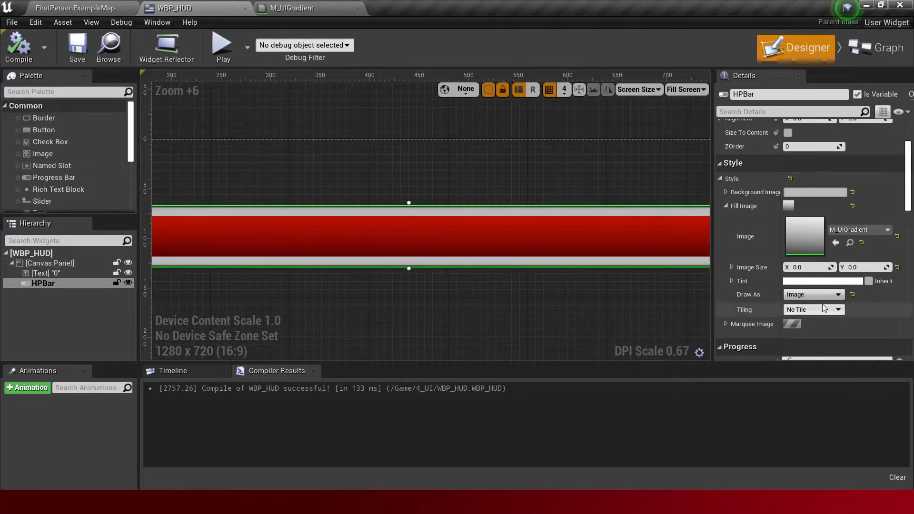
click(803, 295)
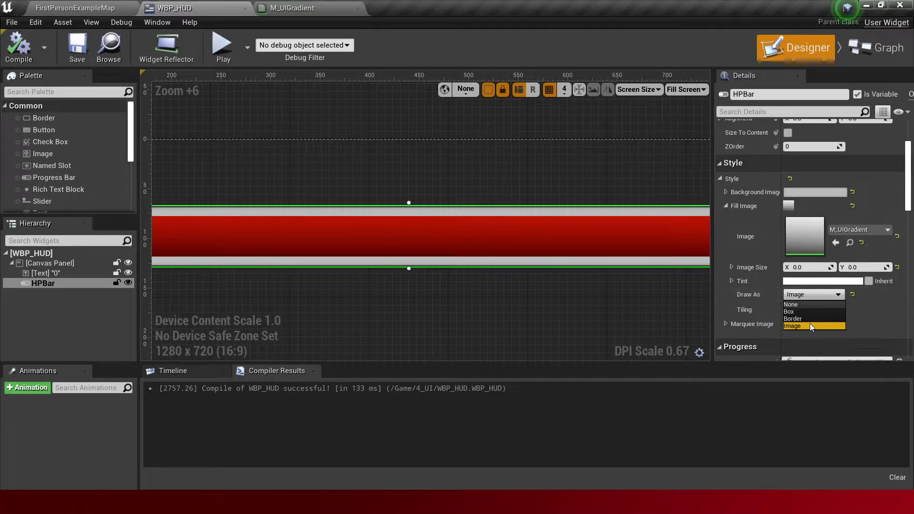
click(806, 326)
click(812, 295)
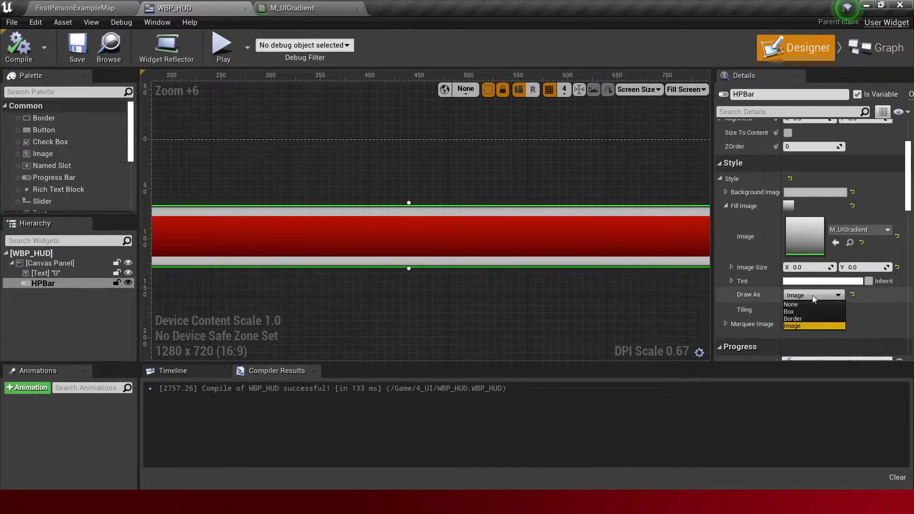
click(790, 310)
scroll(550, 248, down, 3)
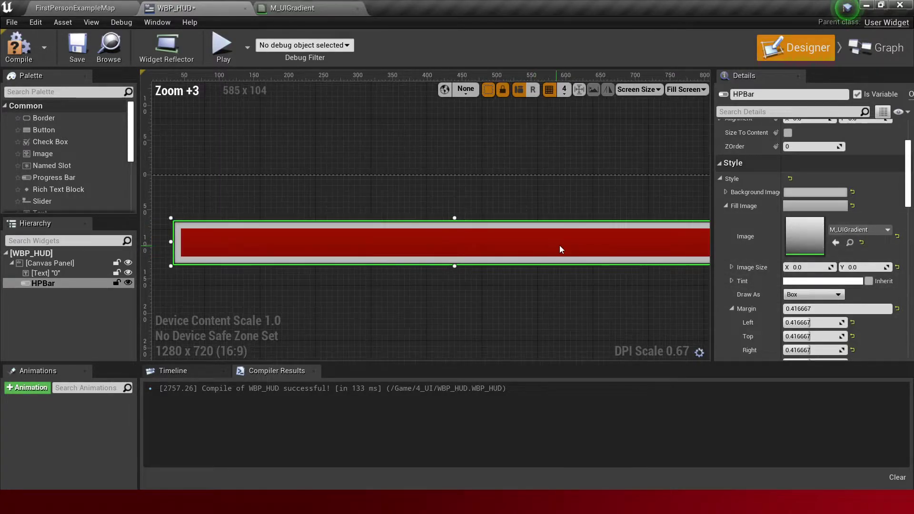
click(813, 295)
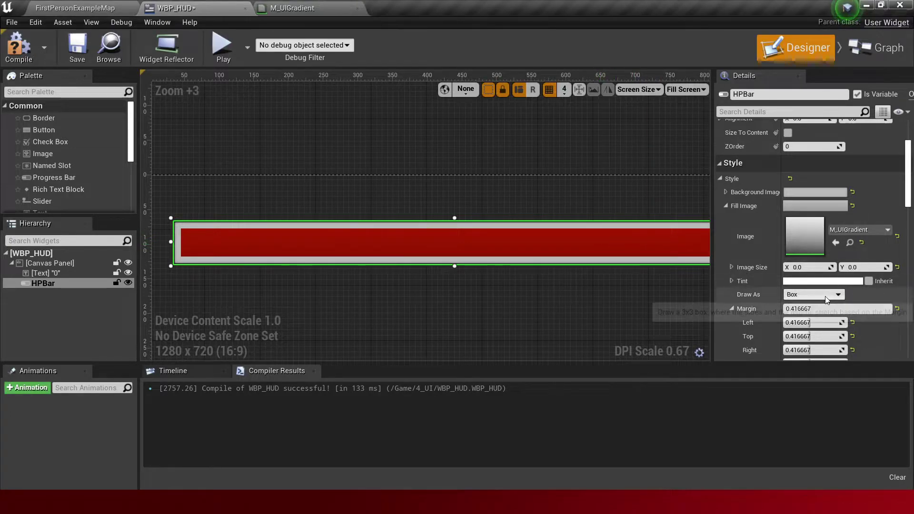
click(792, 326)
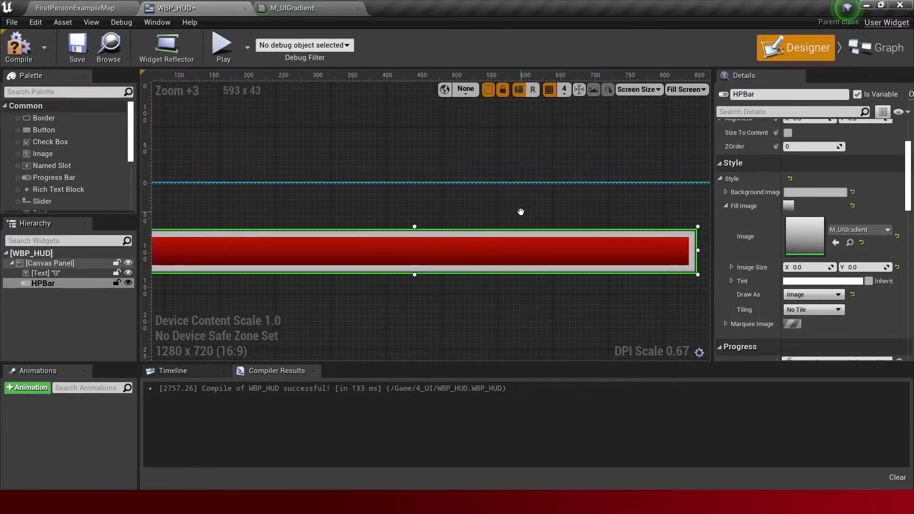
scroll(438, 249, up, 1)
click(17, 45)
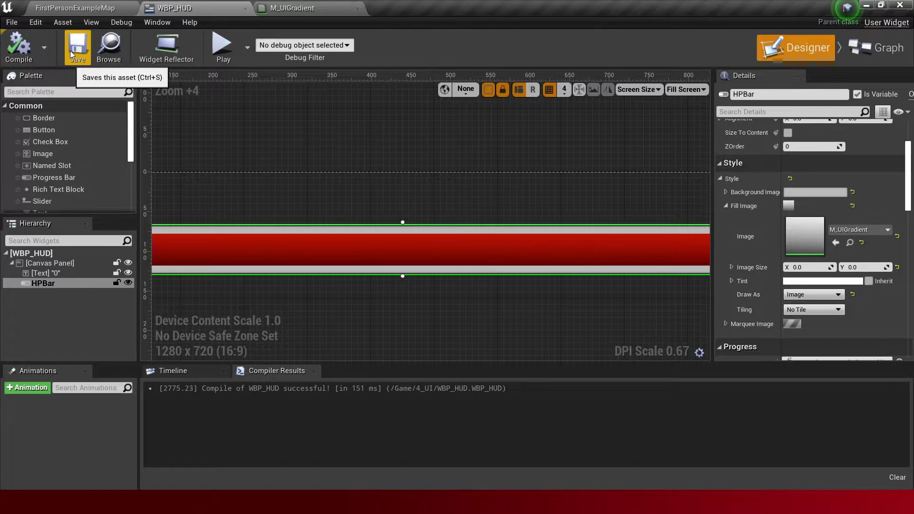
click(77, 44)
scroll(571, 235, down, 1)
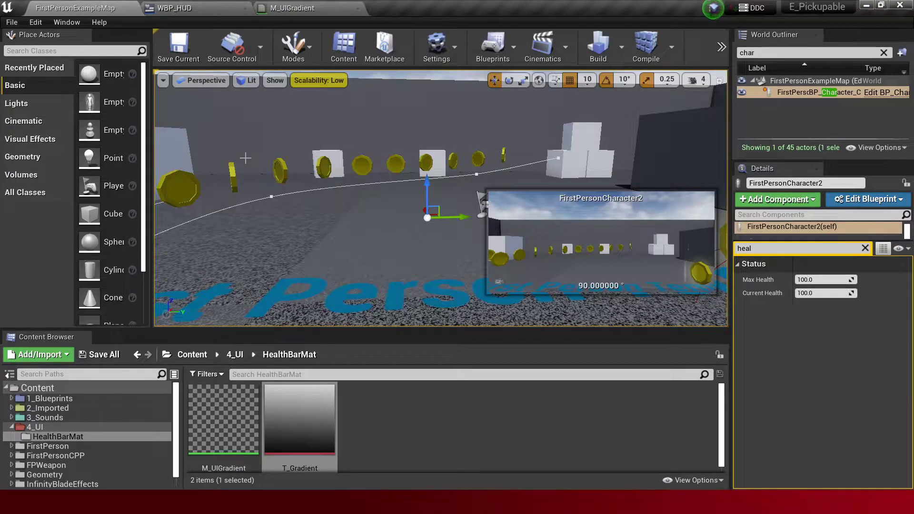
Play-test the level, walking forward to collect coins while watching the gradient health bar.
key(alt+p)
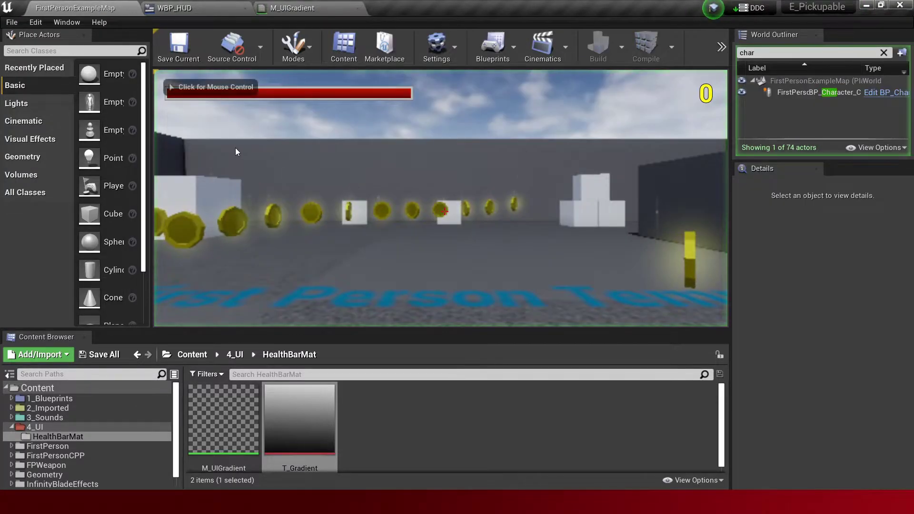
key(w)
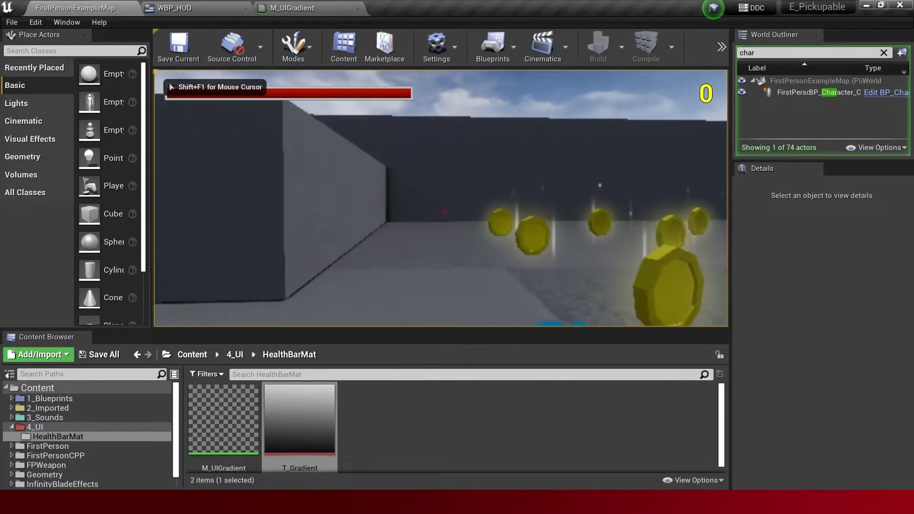
key(w)
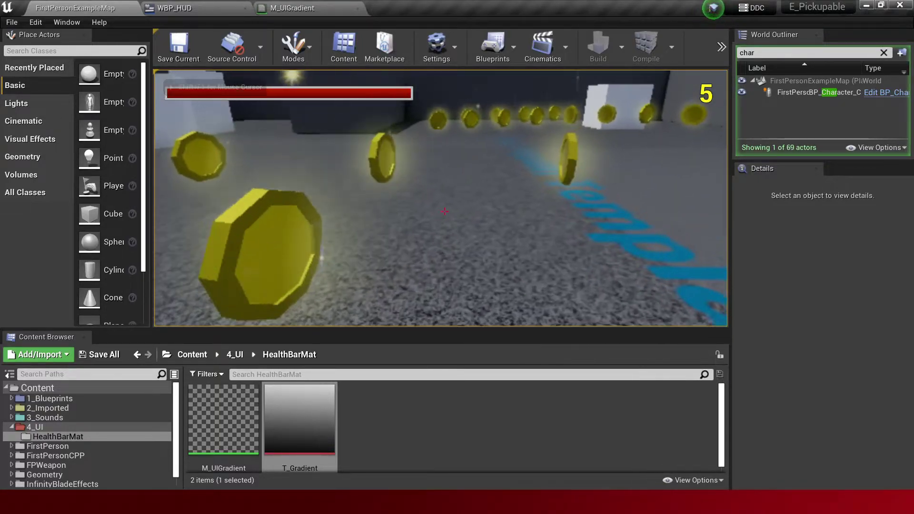
key(Escape)
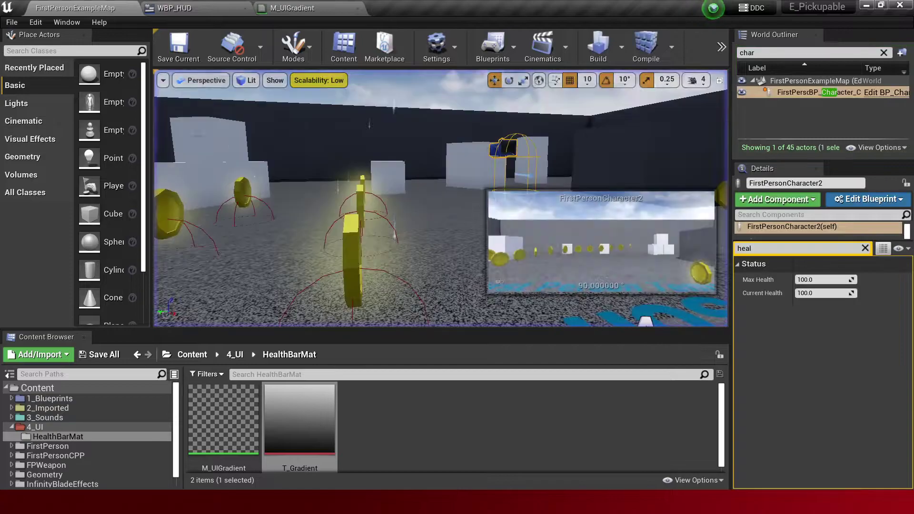
click(329, 8)
click(191, 9)
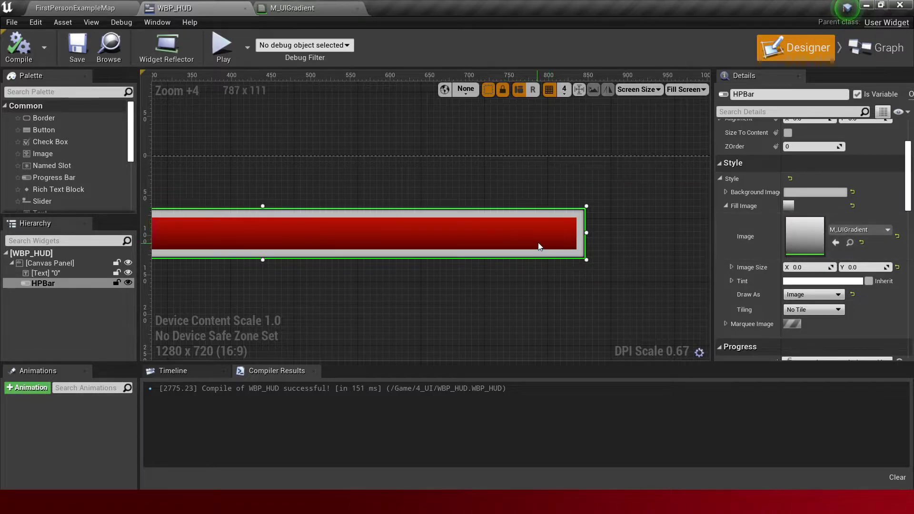
Add a Constant3Vector node beside the Texture Sample in the M_UIGradient graph.
click(300, 8)
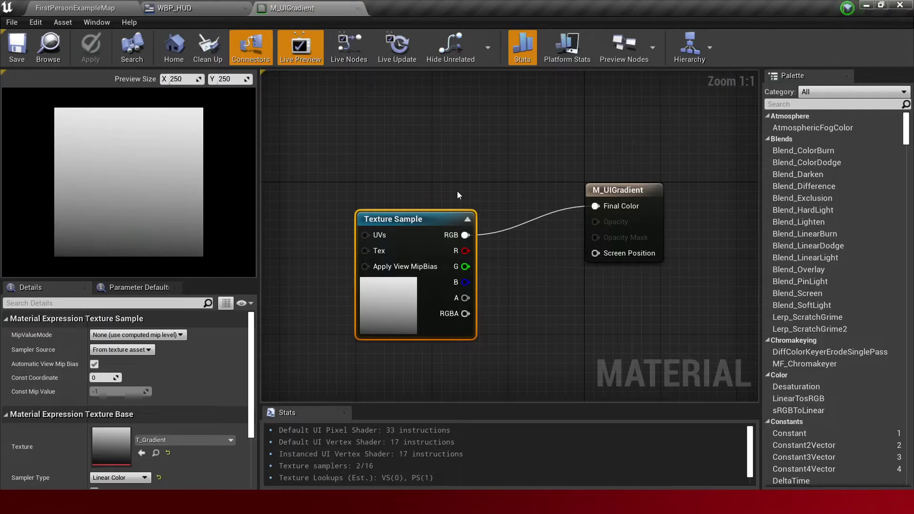
drag(442, 212, 328, 222)
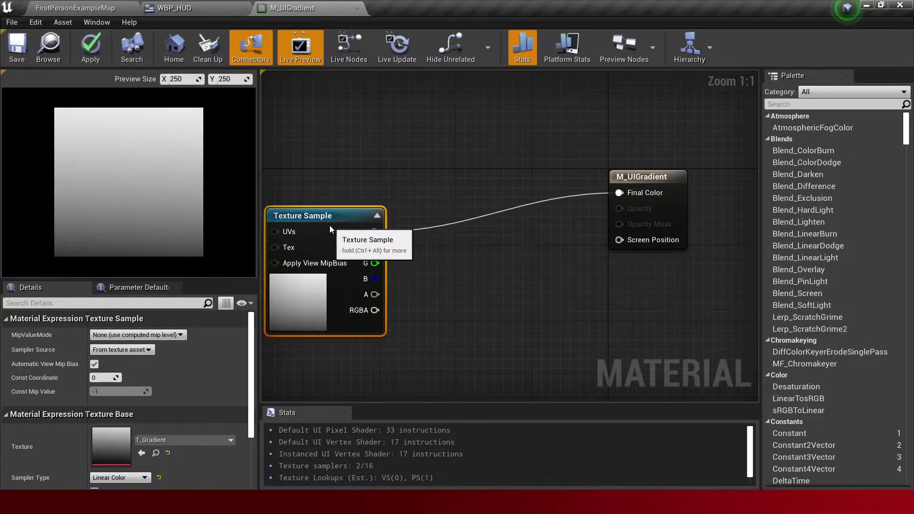
right_click(322, 153)
right_drag(318, 124, 407, 164)
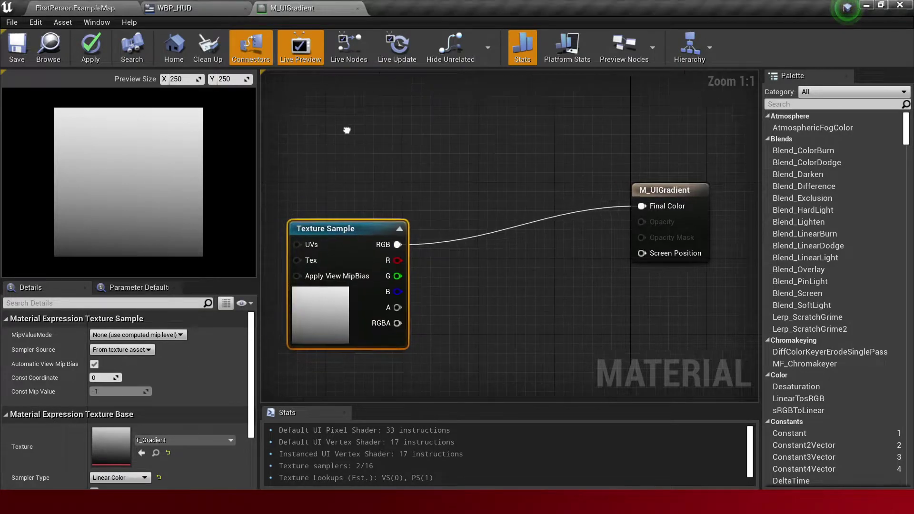
right_click(407, 165)
text(consta)
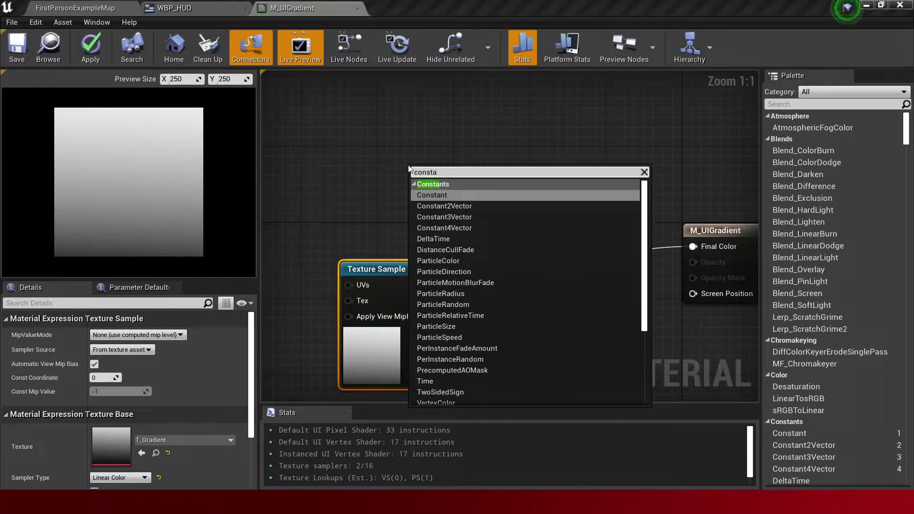
key(Down)
key(Down)
key(Return)
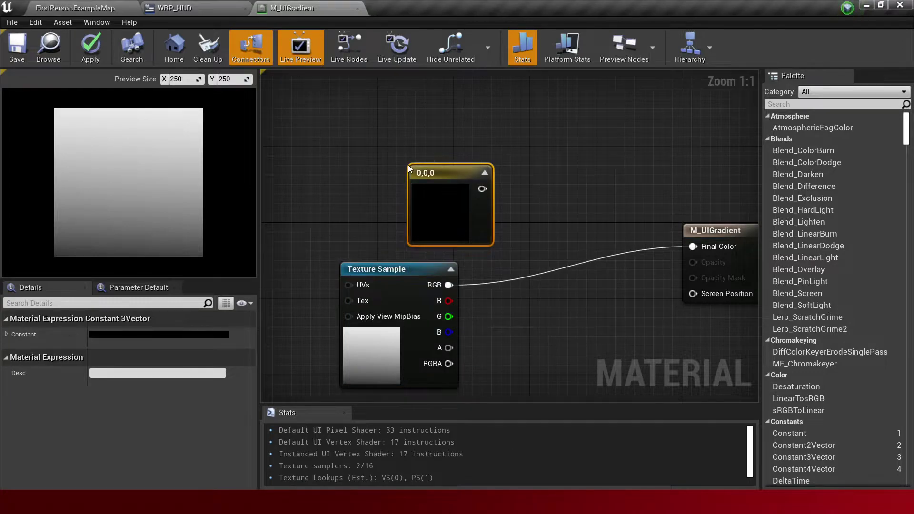
Set the constant's colour to red (1, 0.0531, 0) and reposition the node.
double_click(435, 210)
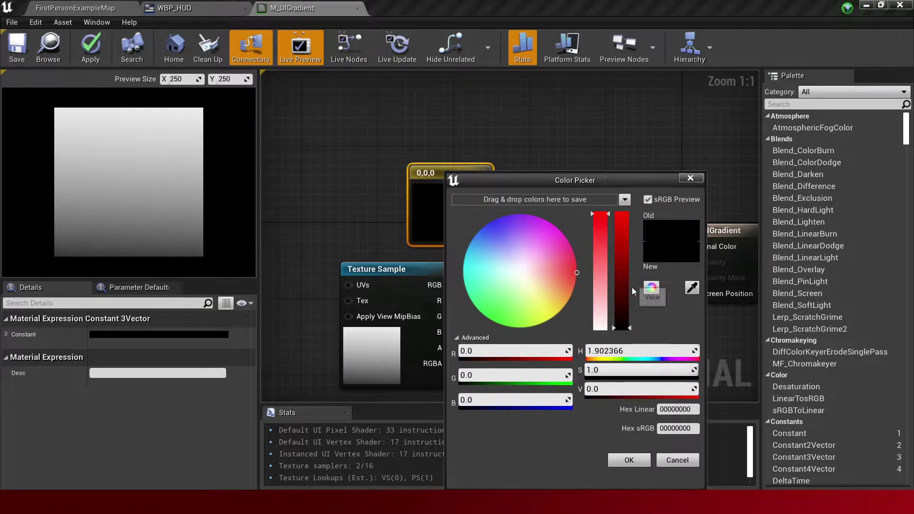
drag(621, 326, 621, 215)
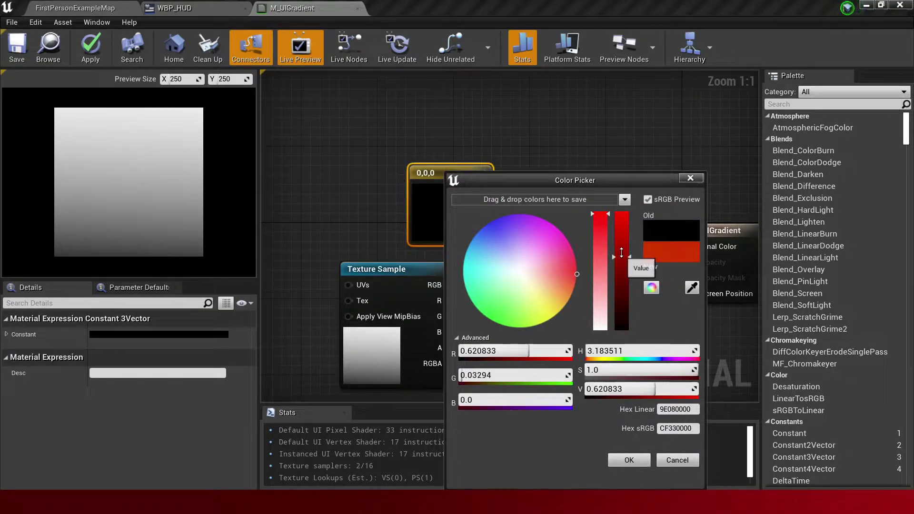
click(628, 460)
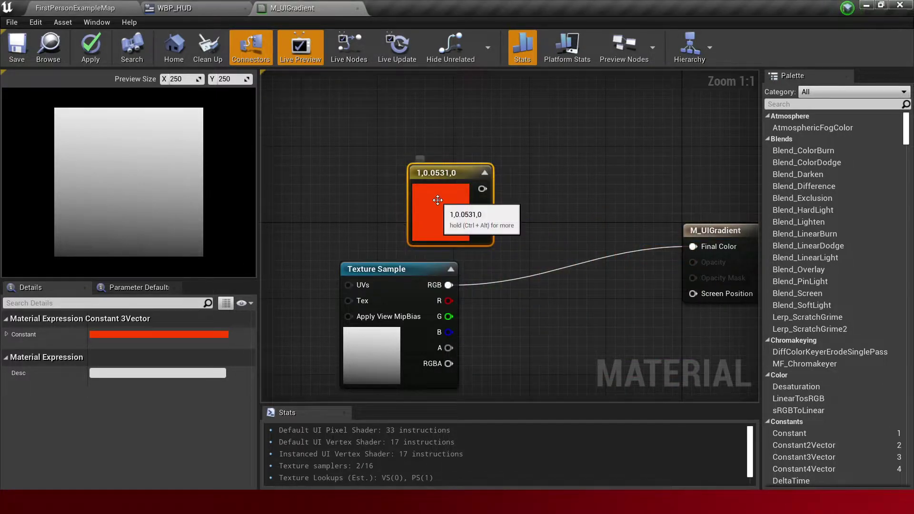
drag(447, 197, 416, 188)
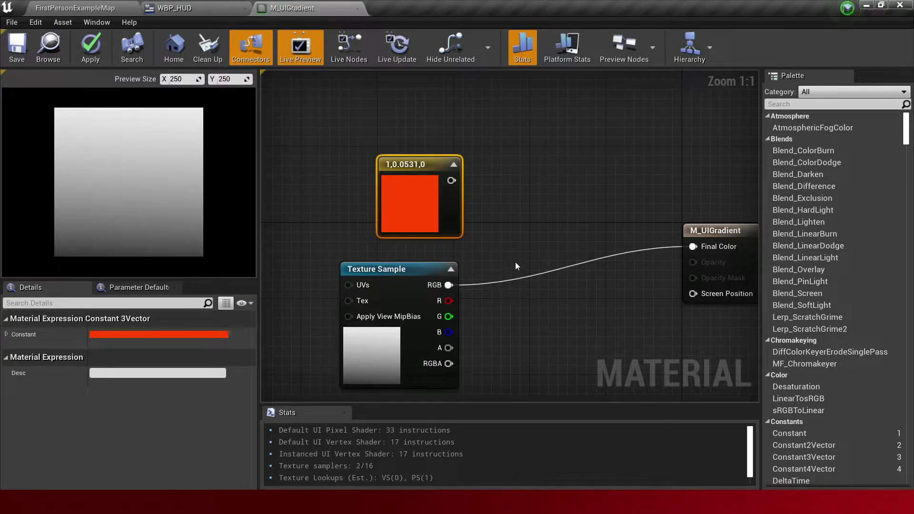
Compare the HP bar in WBP_HUD with the M_UIGradient material graph.
click(210, 13)
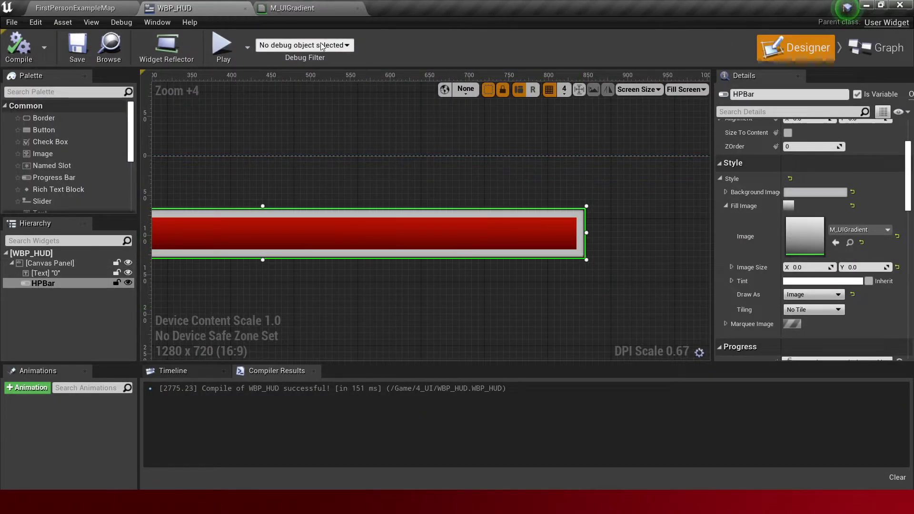
click(292, 8)
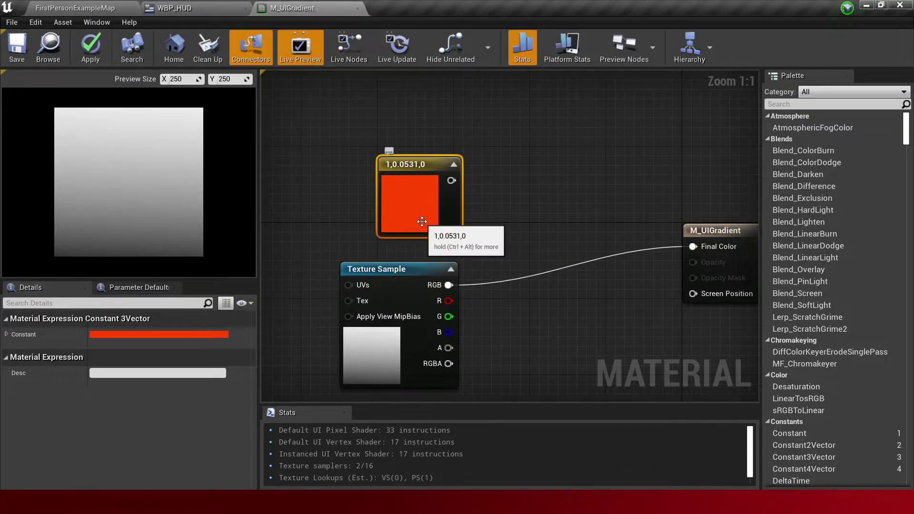
click(191, 8)
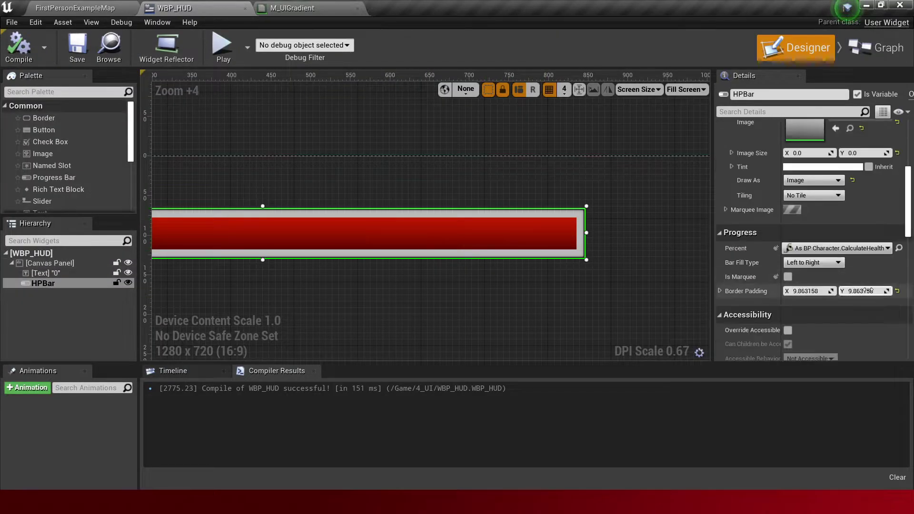
scroll(865, 290, down, 5)
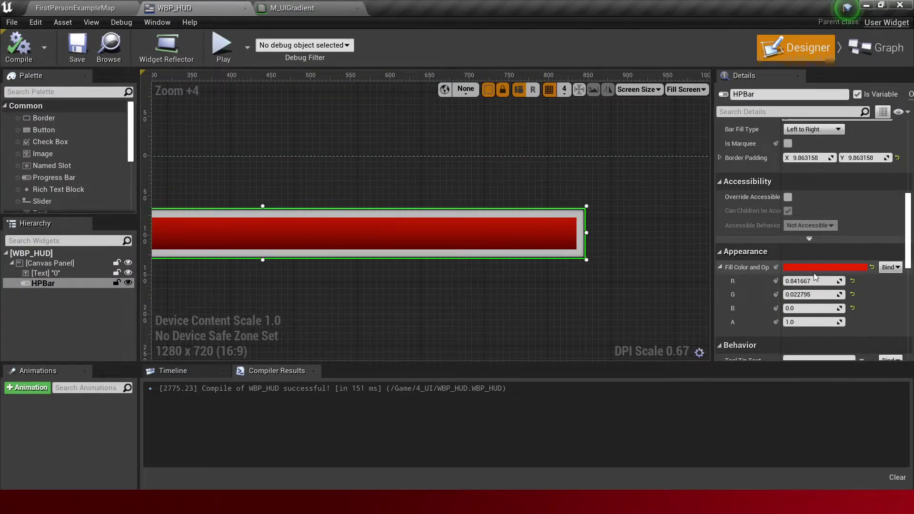
scroll(812, 286, up, 5)
scroll(824, 309, up, 5)
click(307, 12)
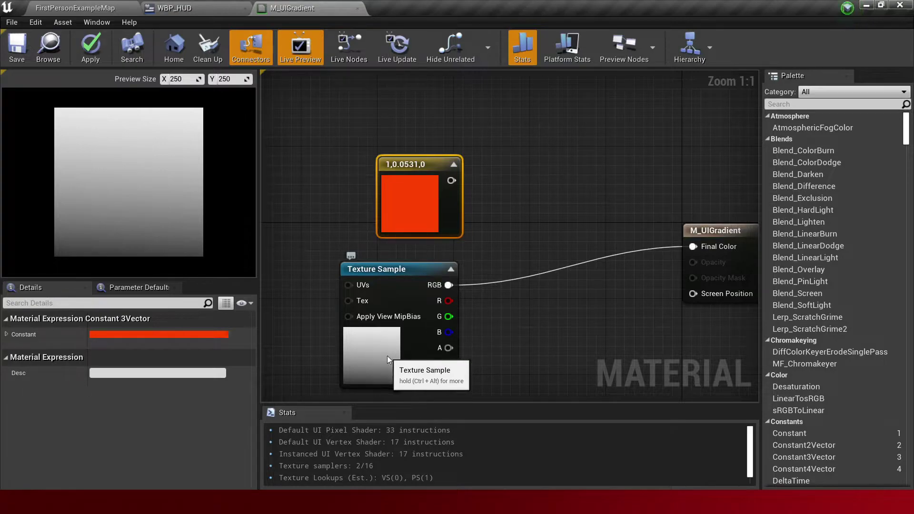
Select the material output node and review its Blend Mode options.
click(387, 359)
click(712, 245)
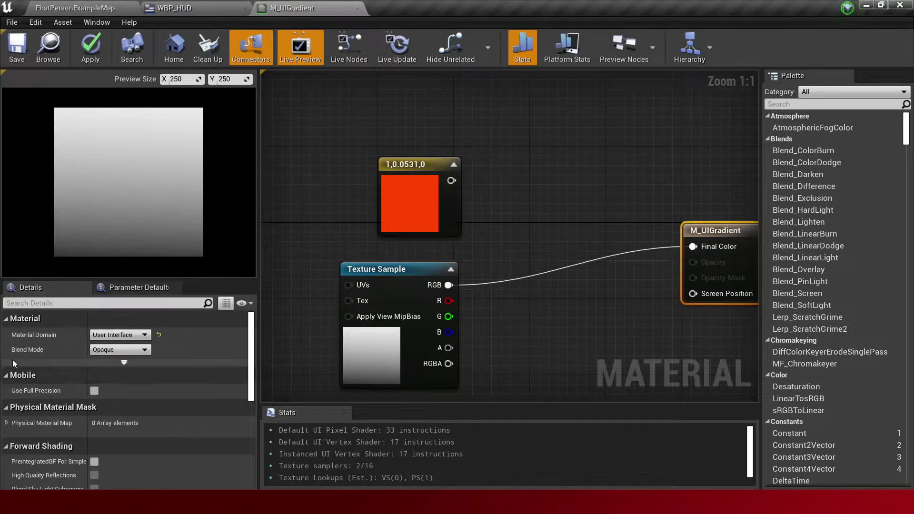
click(110, 351)
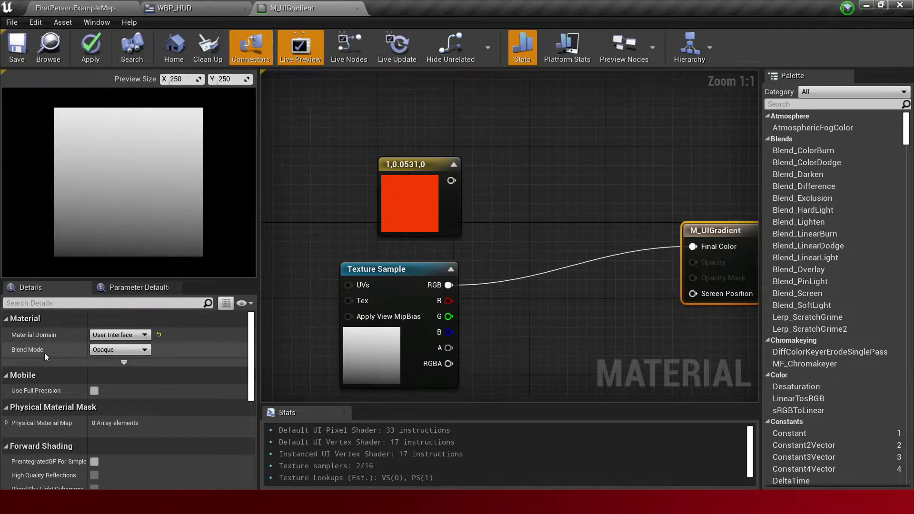
Add a Multiply node taking the red constant (A) and texture RGB (B) into Final Color.
right_click(522, 244)
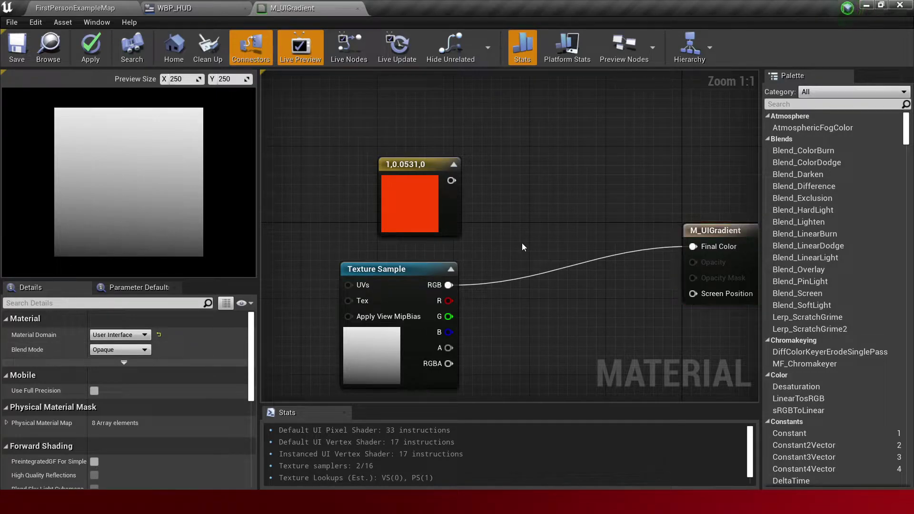
text(m)
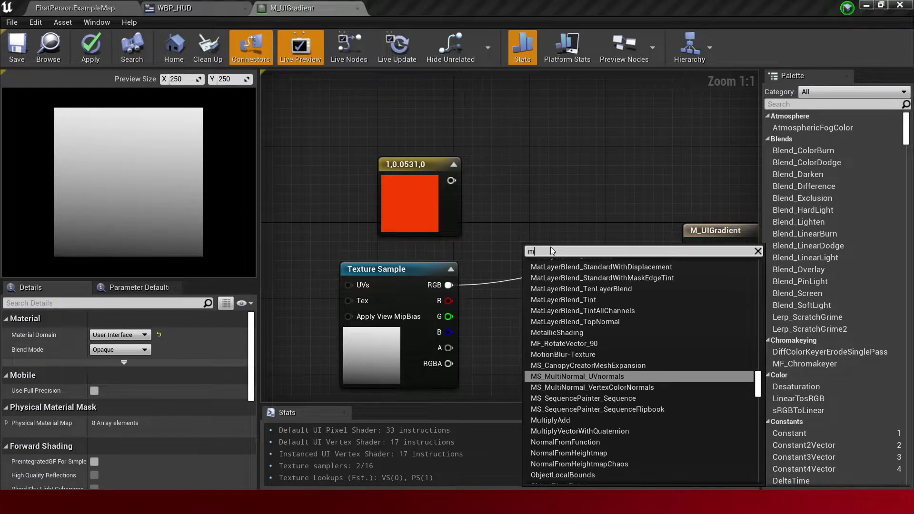
text(ultipl)
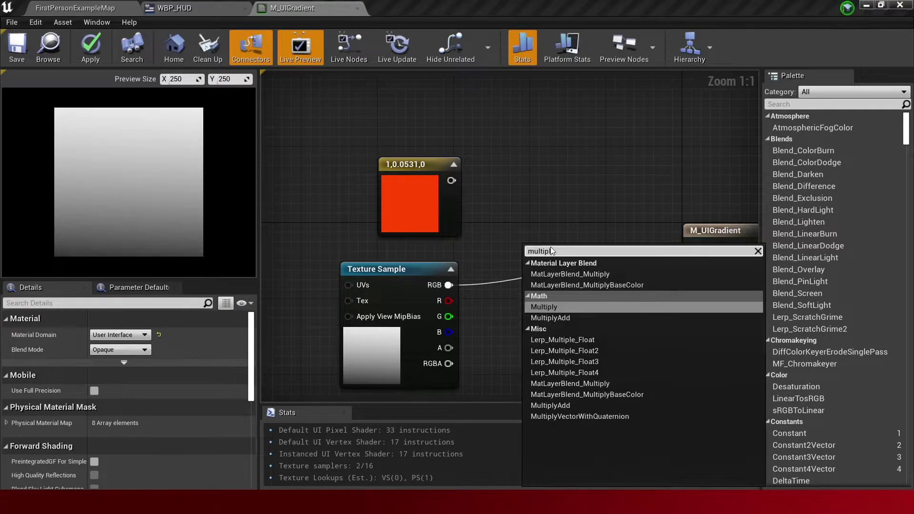
key(Return)
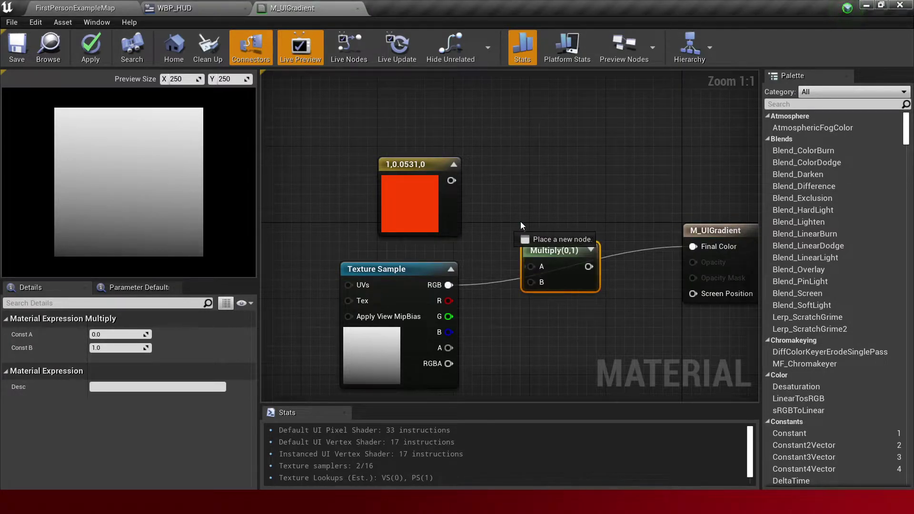
drag(451, 180, 530, 267)
mouse_move(451, 288)
mouse_down()
mouse_move(547, 291)
mouse_move(533, 287)
mouse_up()
drag(575, 267, 693, 247)
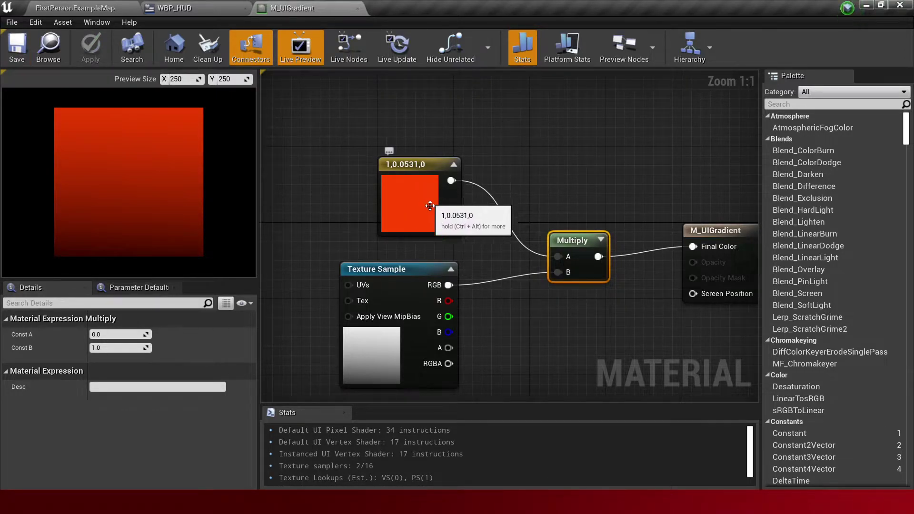
click(387, 336)
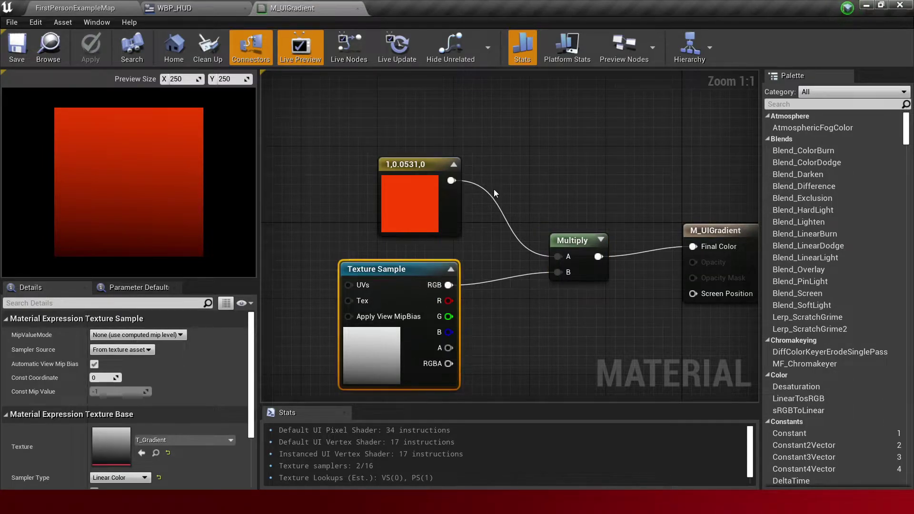
Add a new Constant3Vector node and set its colour to white.
click(548, 128)
double_click(587, 171)
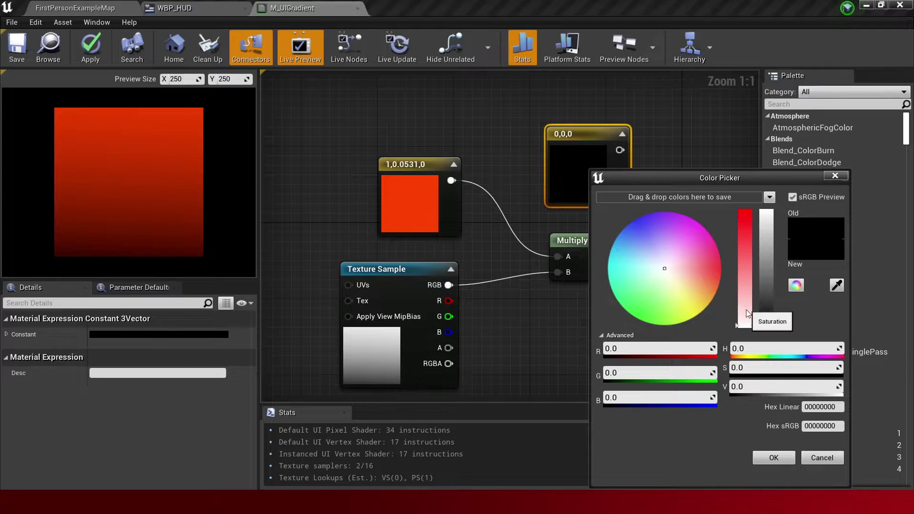
drag(631, 348, 714, 347)
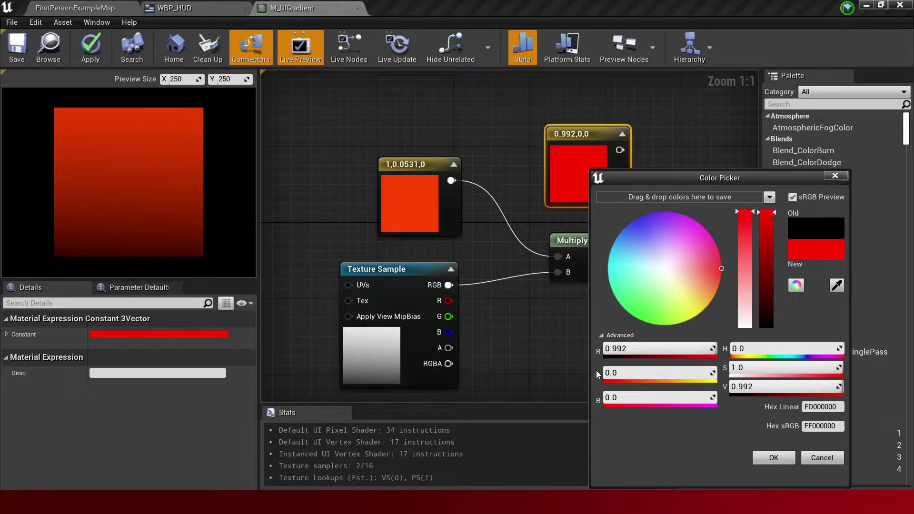
drag(657, 373, 714, 372)
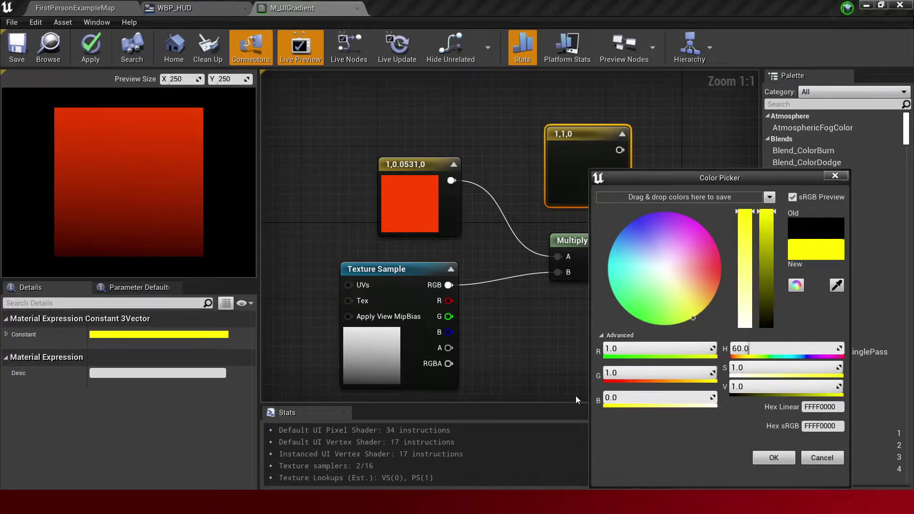
drag(610, 397, 714, 398)
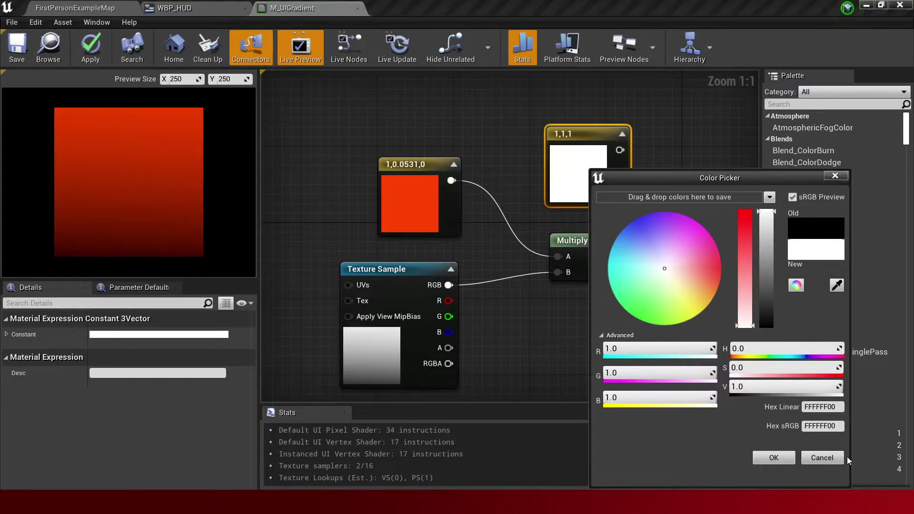
click(785, 460)
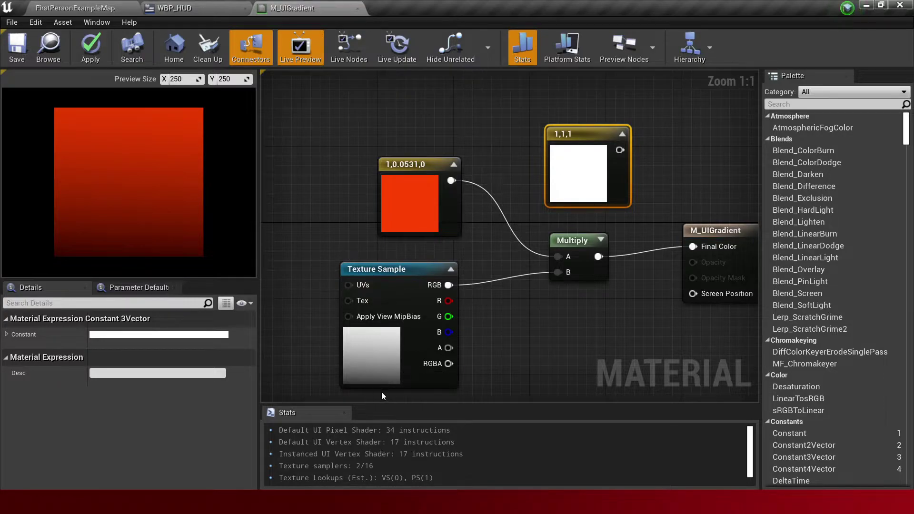
Darken the new constant to grey 0.383 per channel, leaving the red constant unchanged.
double_click(588, 185)
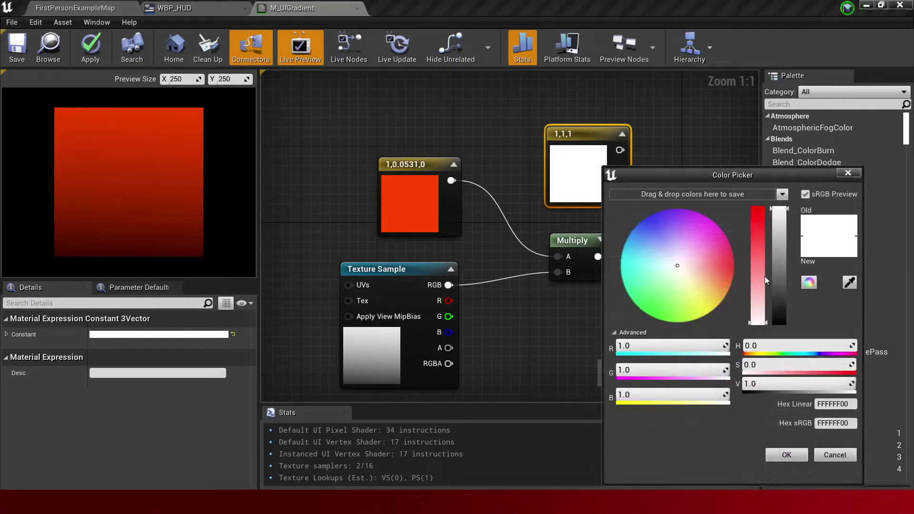
drag(790, 384, 776, 371)
click(851, 455)
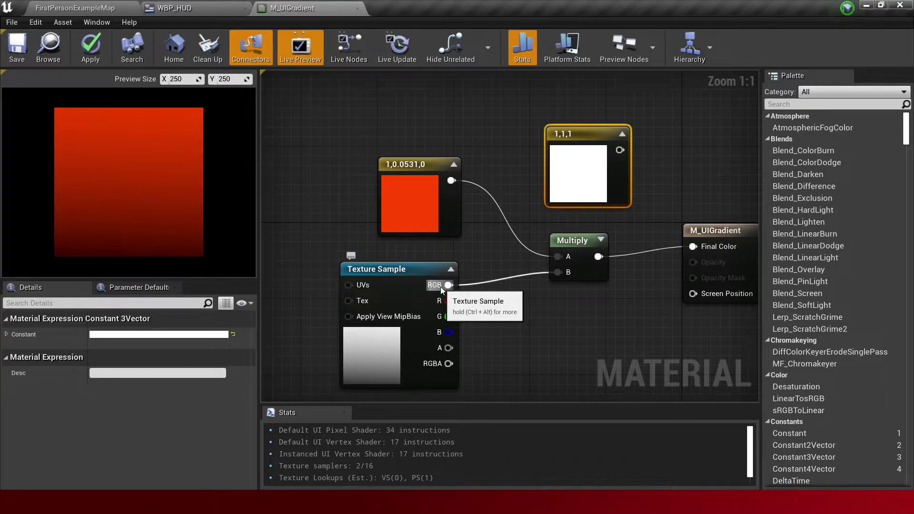
double_click(592, 186)
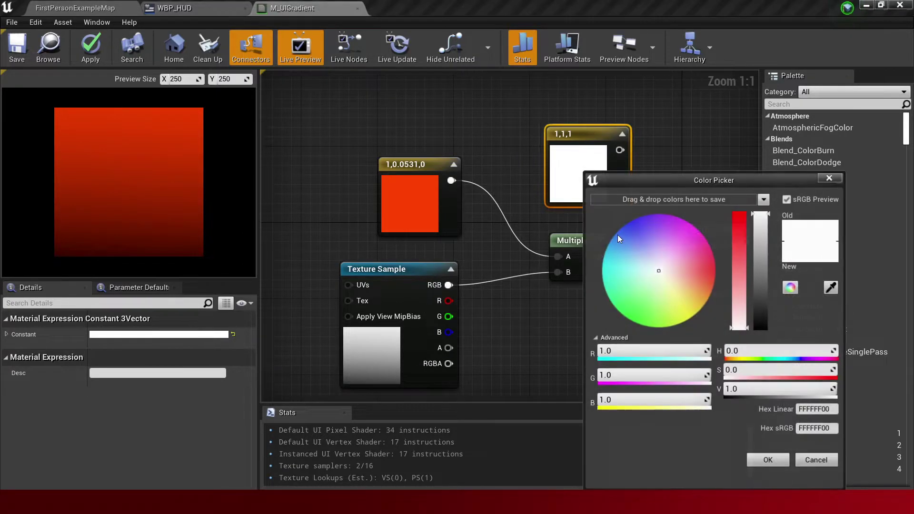
drag(767, 264, 766, 285)
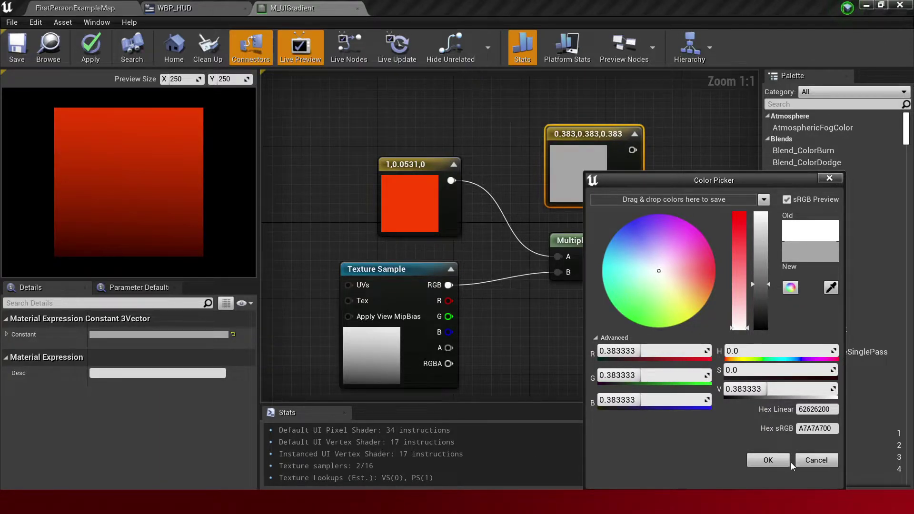
click(768, 460)
double_click(407, 204)
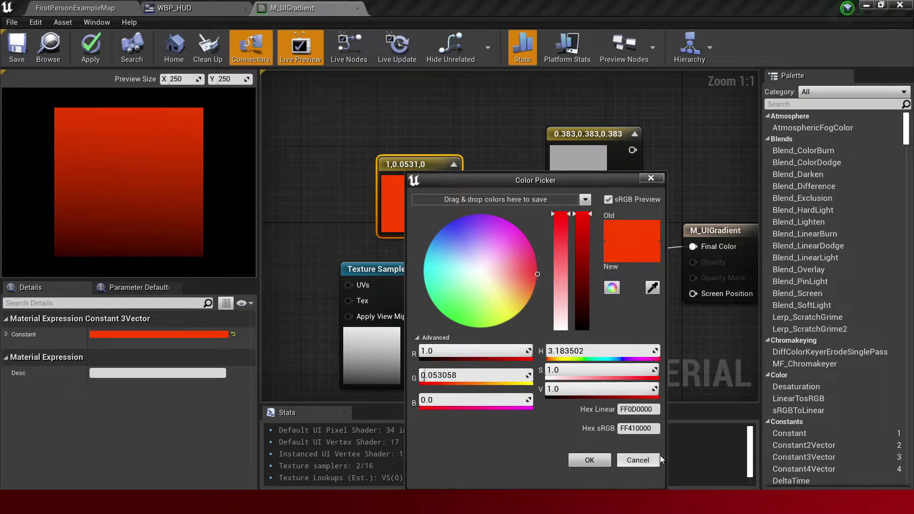
click(640, 461)
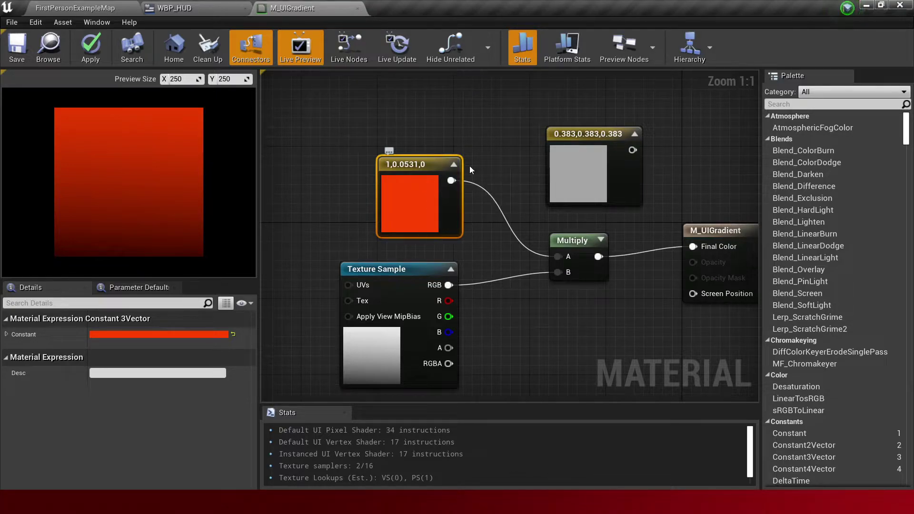
Delete the colour constants and Multiply, wiring Texture Sample RGB straight into Final Color.
drag(473, 271, 662, 376)
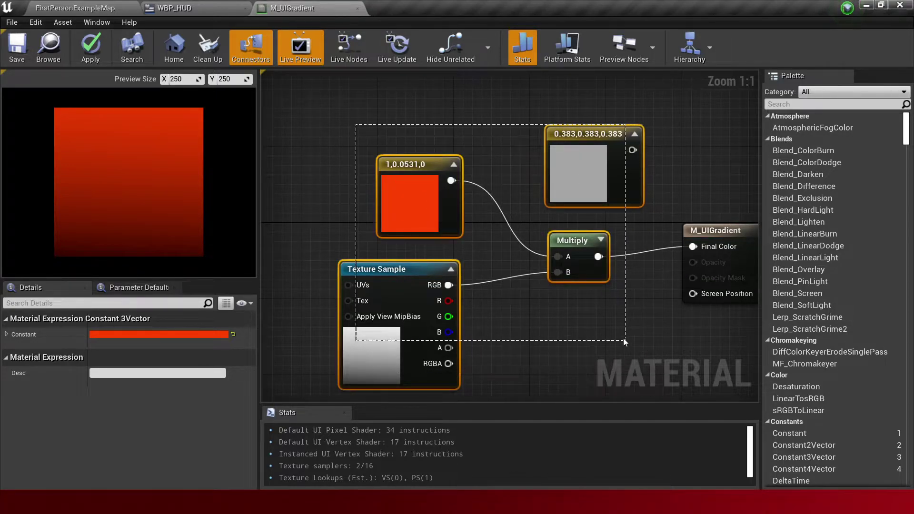
drag(625, 341, 626, 339)
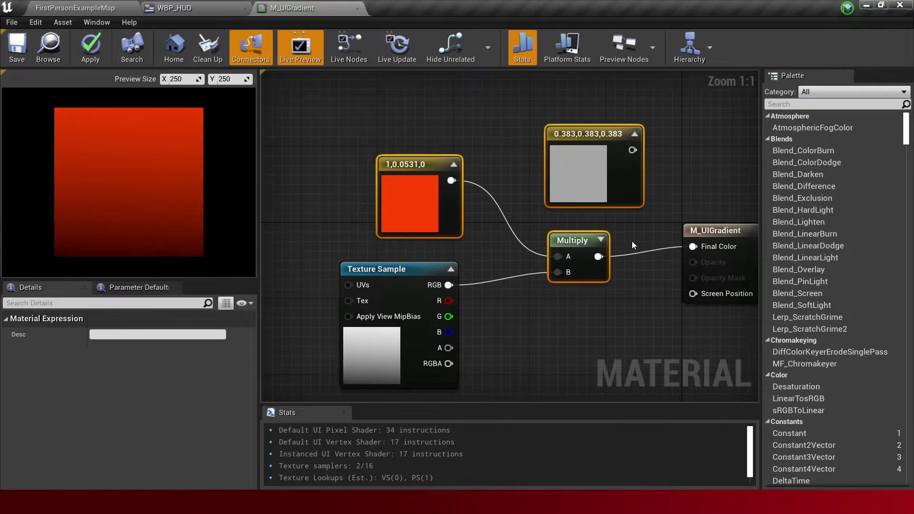
key(Delete)
drag(448, 284, 738, 247)
drag(350, 282, 526, 233)
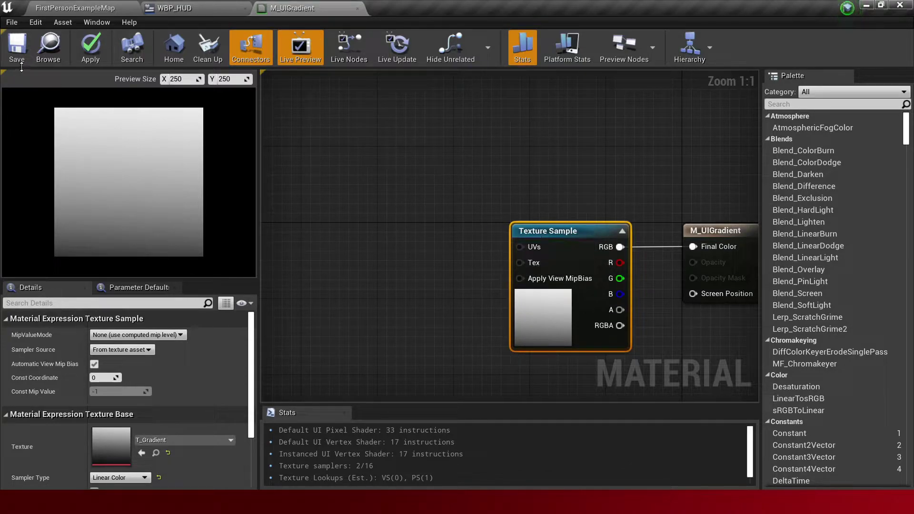
Apply the M_UIGradient changes, close the material editor and return to the level.
click(17, 47)
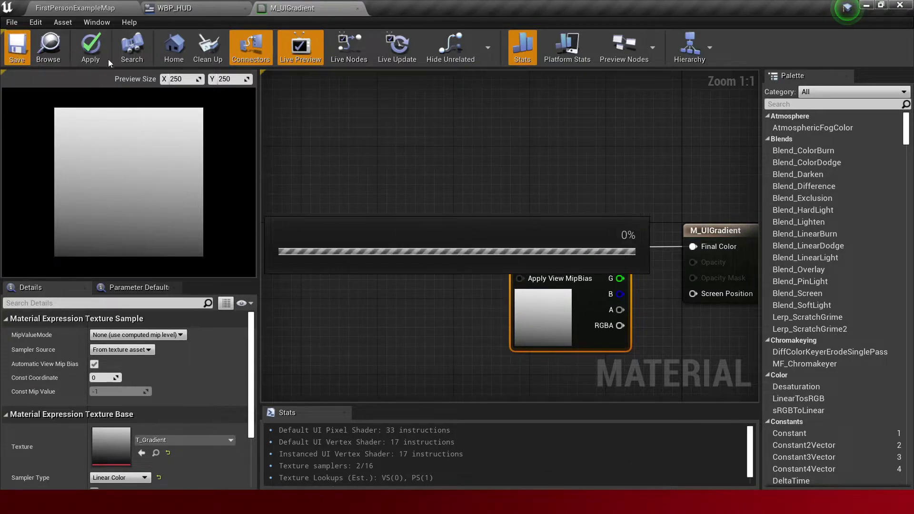
click(358, 10)
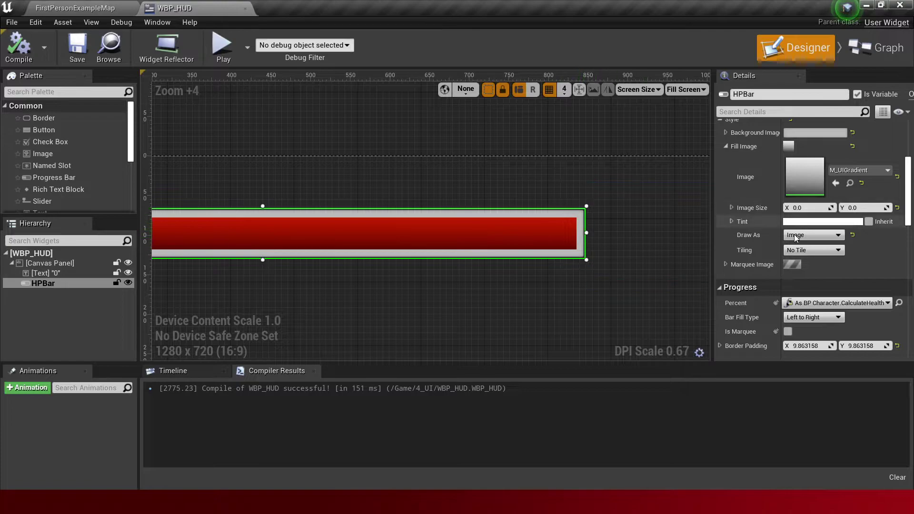
scroll(821, 278, down, 3)
scroll(827, 273, up, 3)
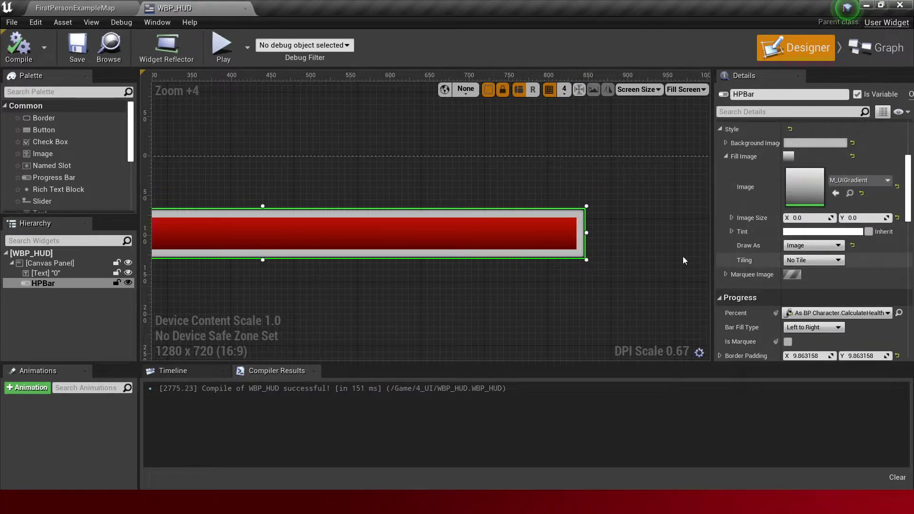
click(109, 10)
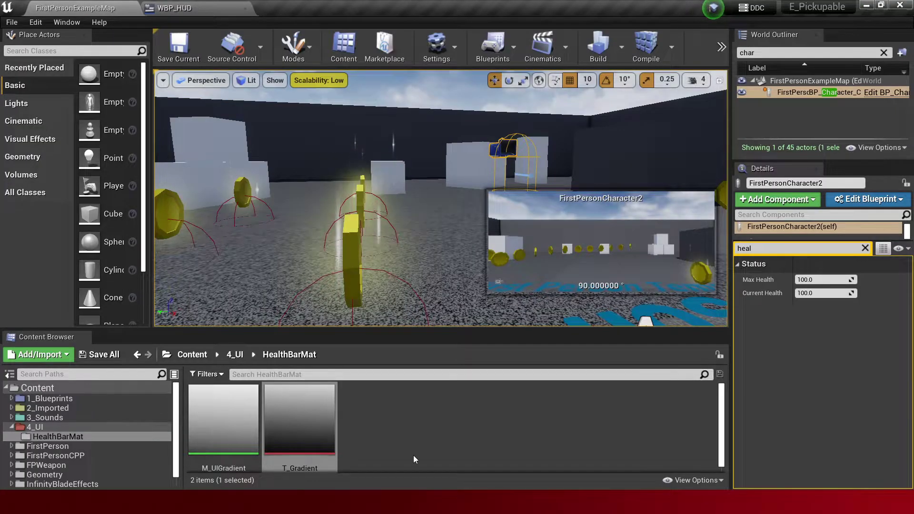
Start a play test, select the player character and vary Current Health down to about 65.
click(315, 444)
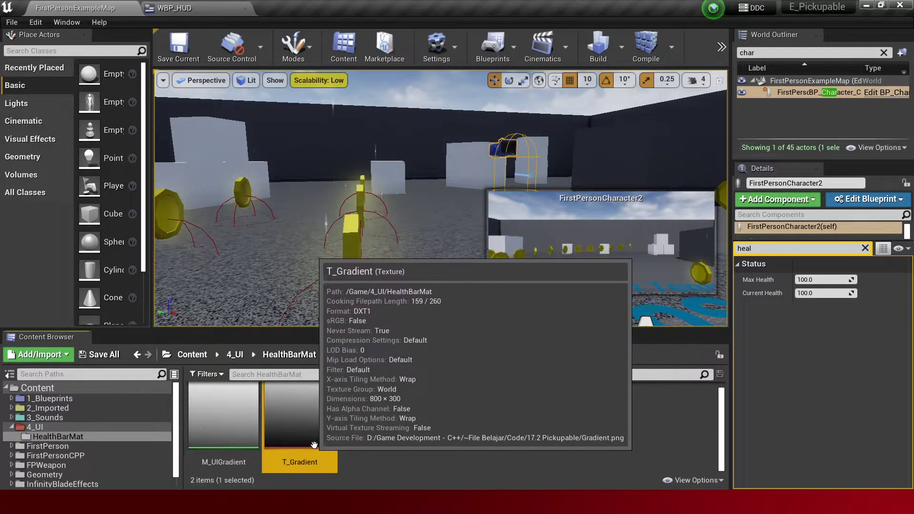
click(207, 5)
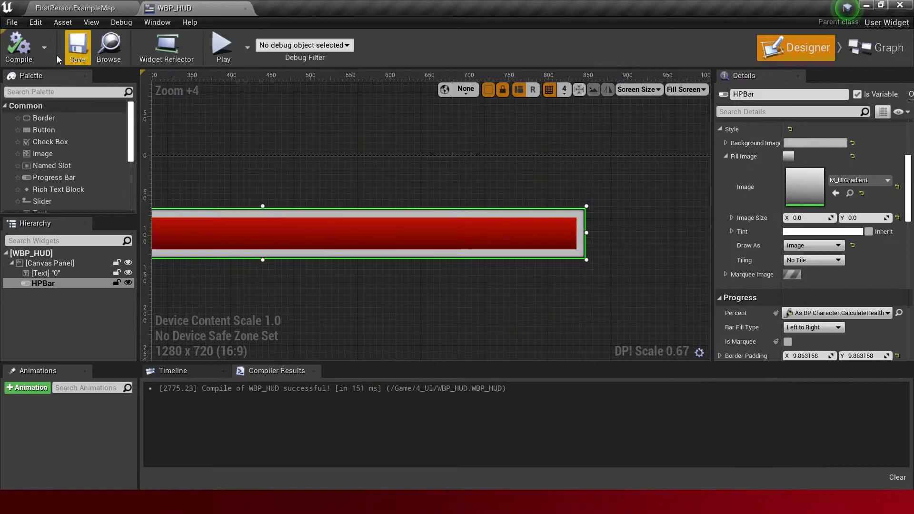
click(221, 45)
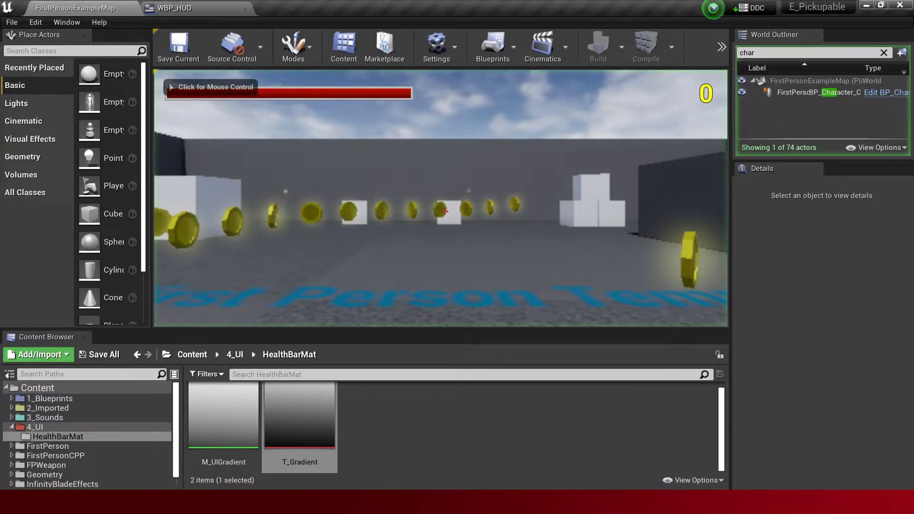
click(807, 93)
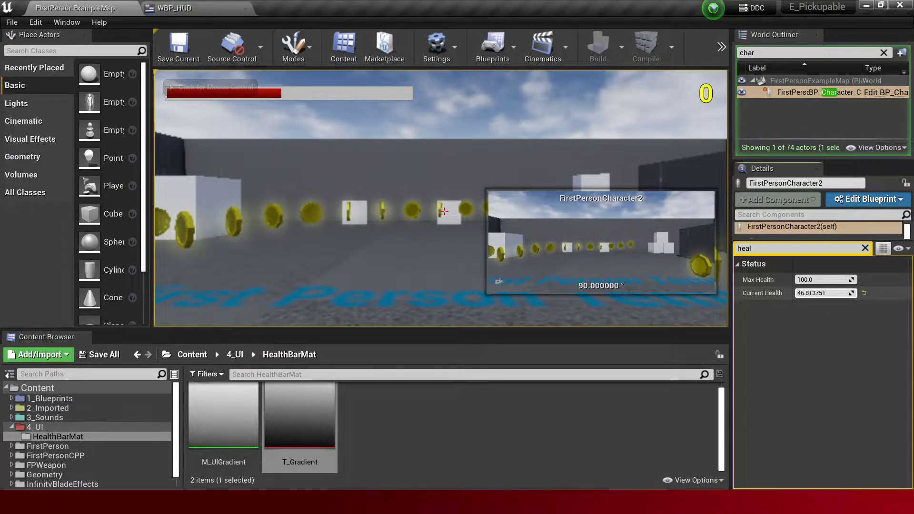
drag(826, 292, 852, 293)
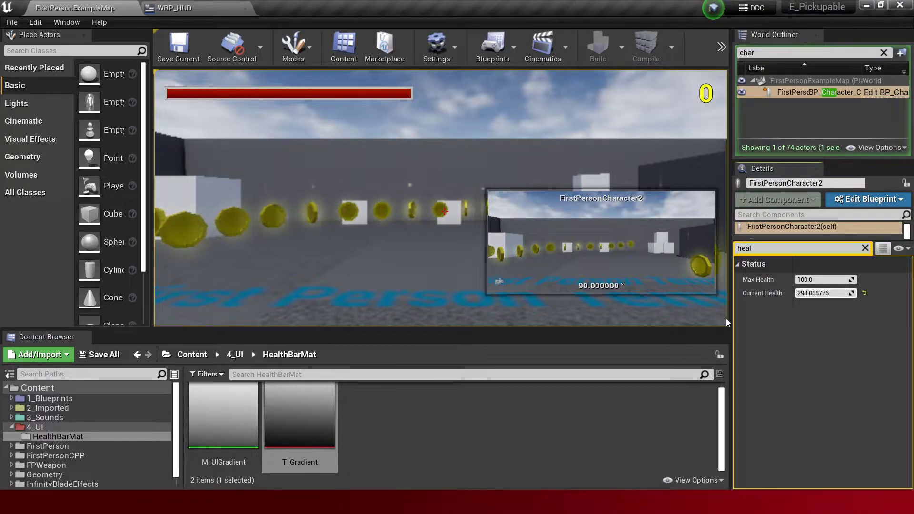
mouse_move(731, 315)
mouse_down()
mouse_move(274, 301)
mouse_move(709, 318)
mouse_up()
drag(805, 295, 781, 294)
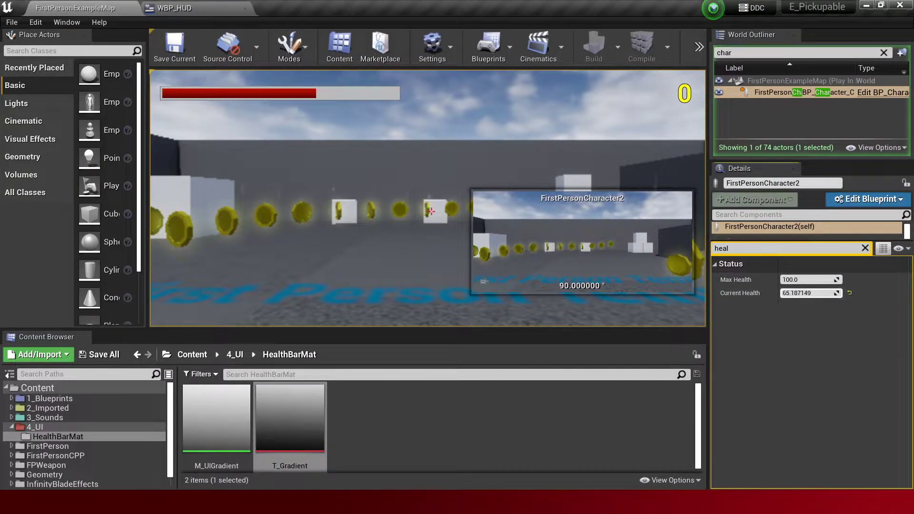
Stop play, move the viewport camera toward the character, and run another play test.
click(292, 167)
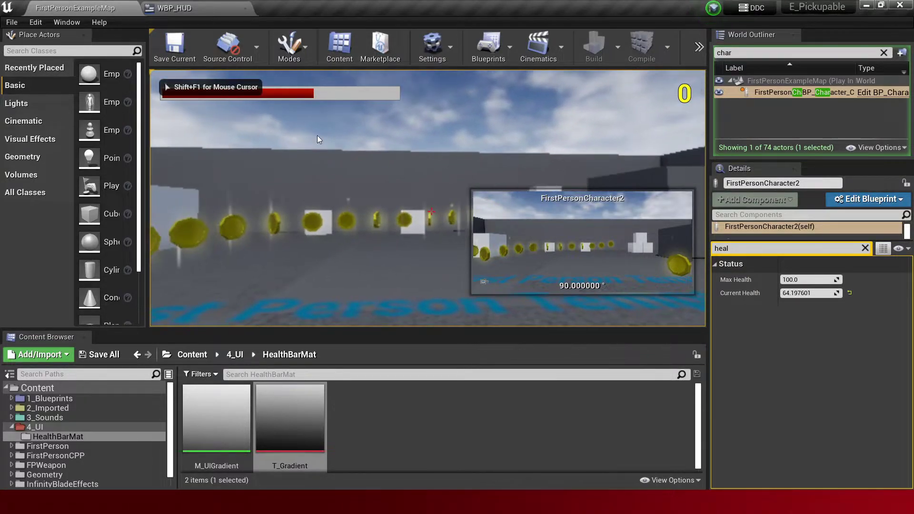
key(Escape)
right_drag(361, 160, 389, 160)
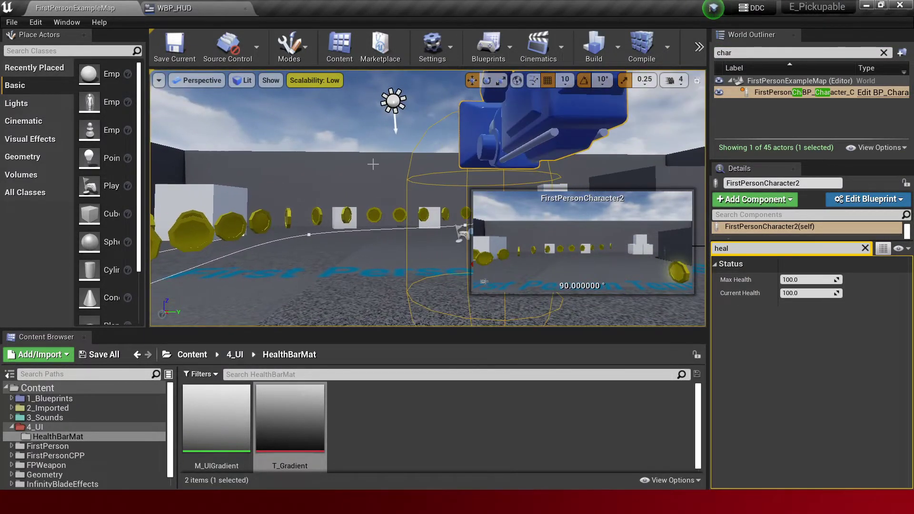
key(alt+p)
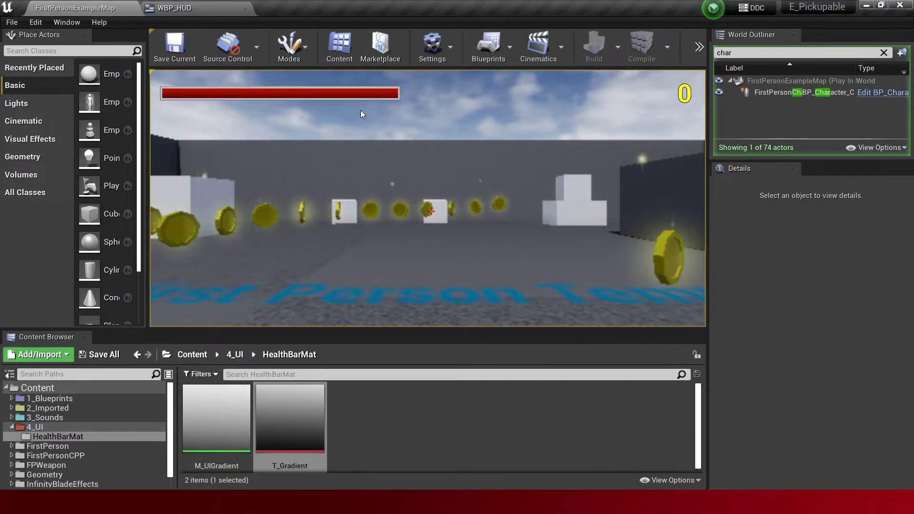
key(Escape)
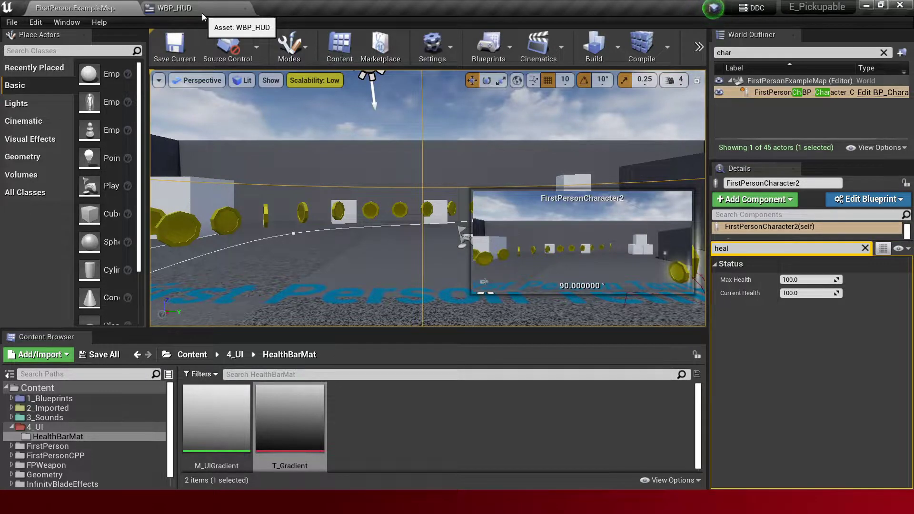
In WBP_HUD, create a new binding for the HP bar's Fill Color and Opacity.
click(202, 13)
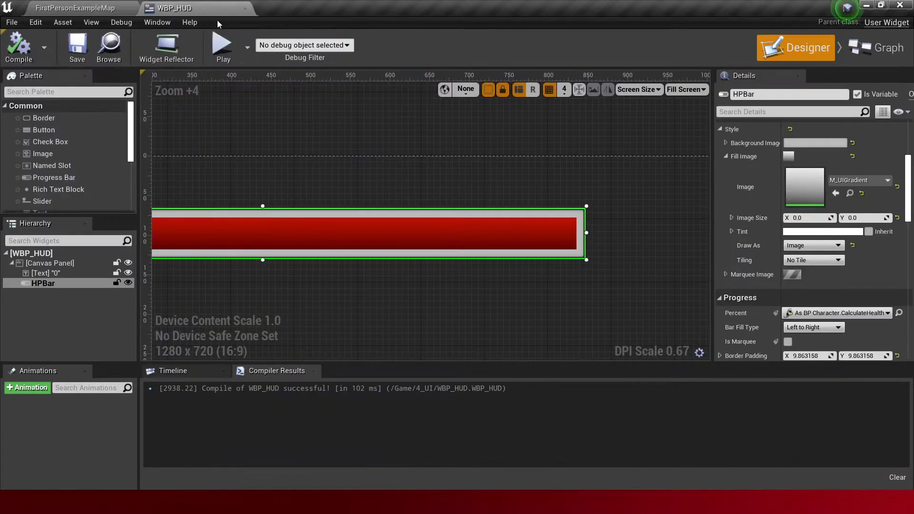
scroll(828, 263, down, 3)
scroll(828, 263, down, 5)
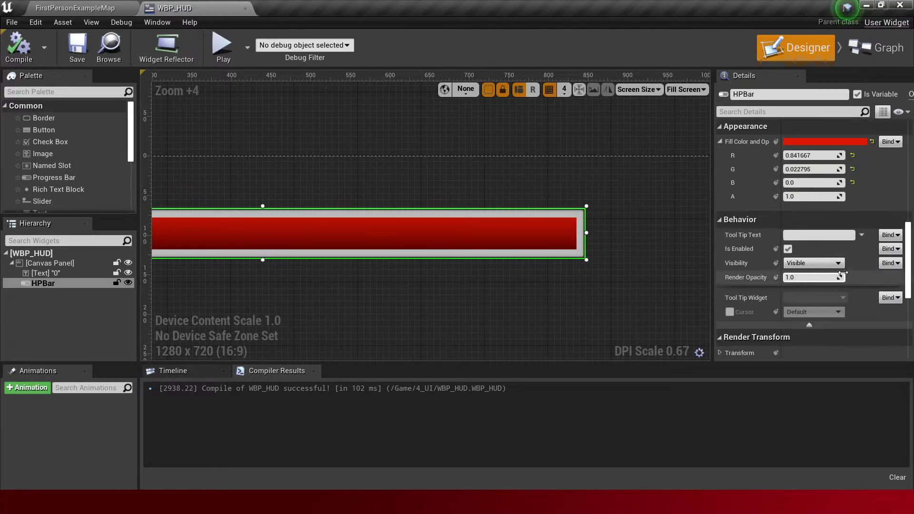
scroll(833, 265, up, 2)
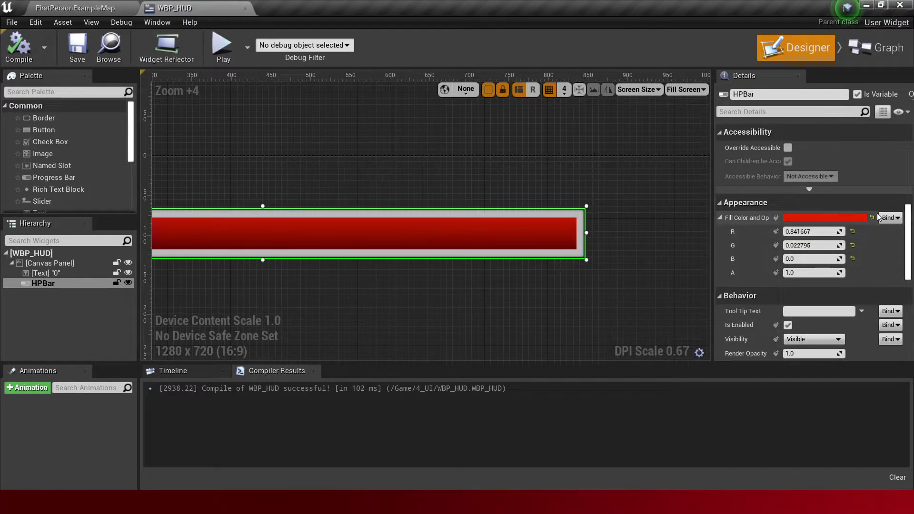
click(897, 218)
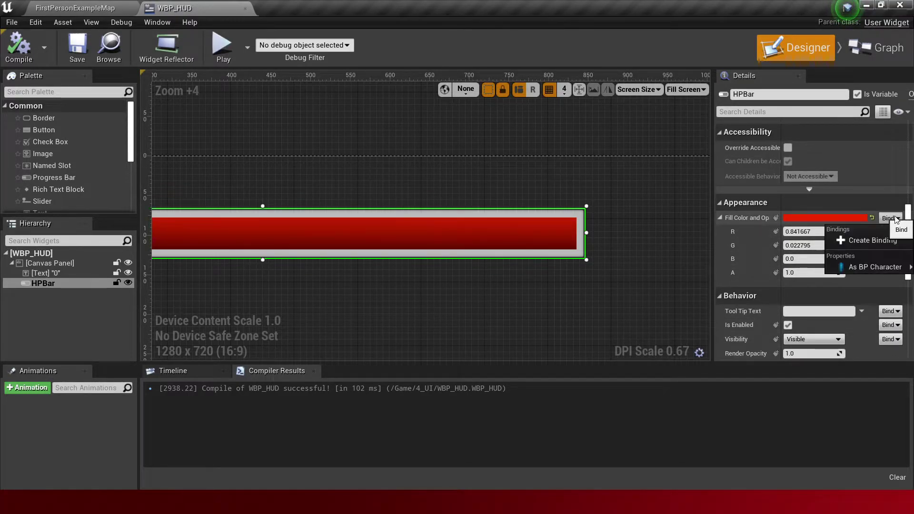
click(881, 239)
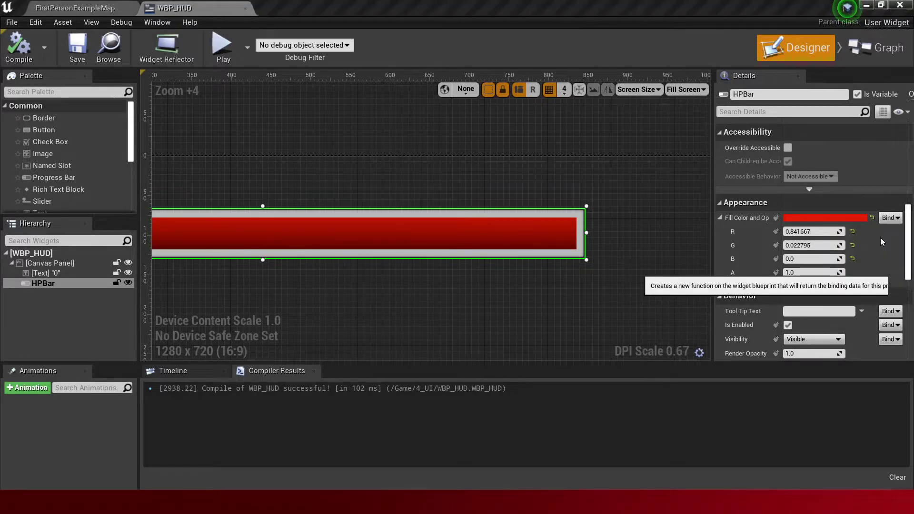
Spread the entry and Return nodes apart and place As BP Character in the graph.
drag(546, 259, 278, 259)
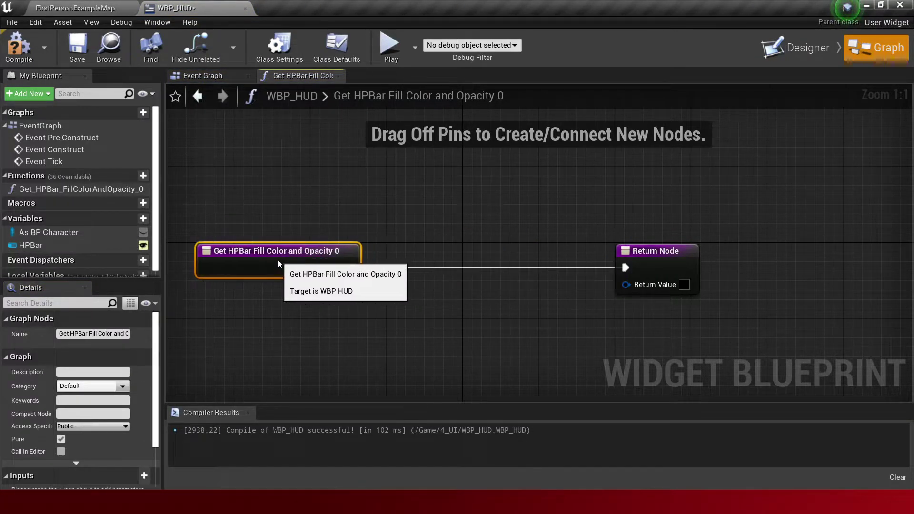
right_drag(424, 282, 557, 261)
click(702, 242)
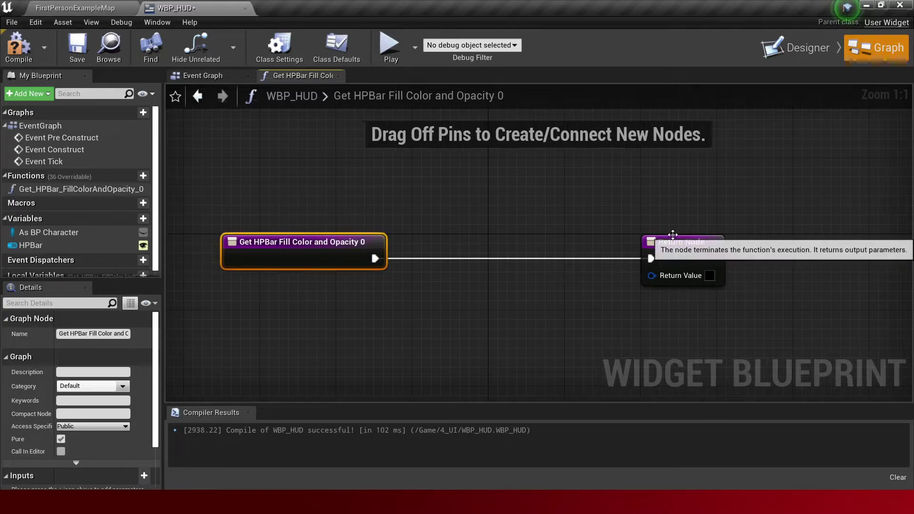
drag(702, 242, 778, 242)
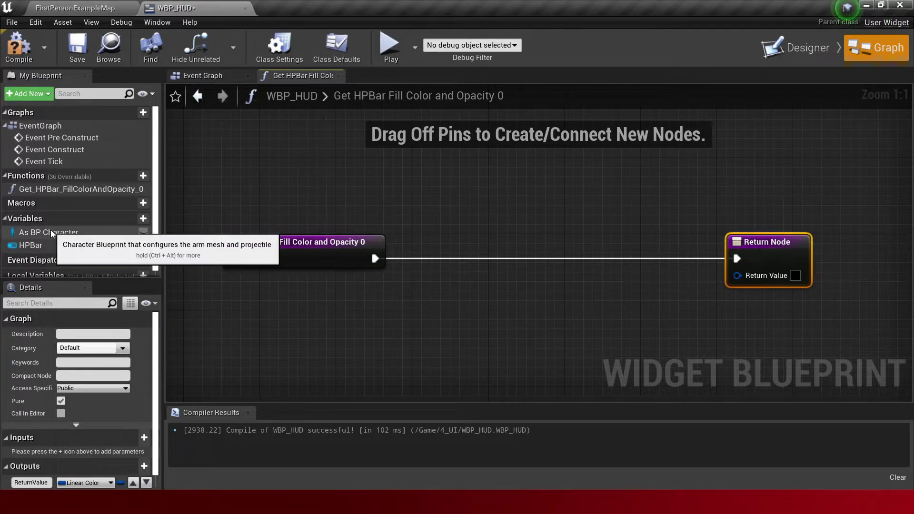
drag(51, 233, 254, 299)
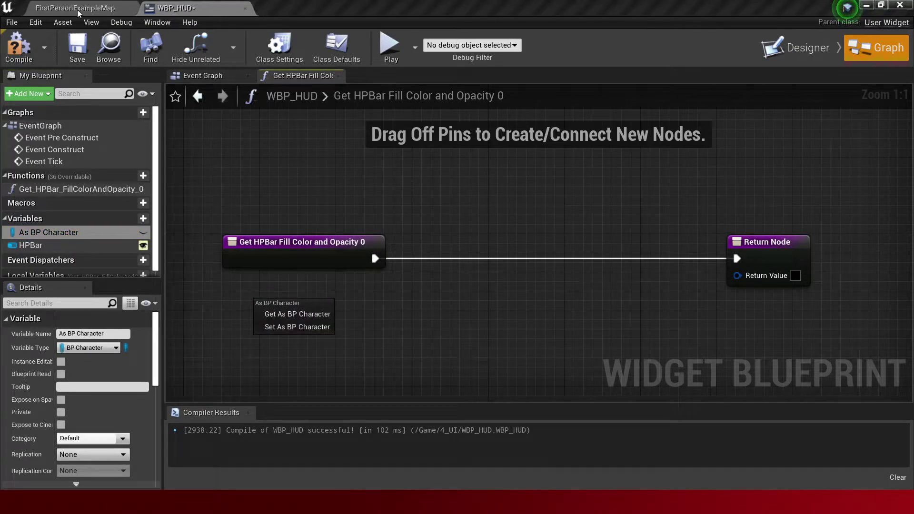
click(78, 9)
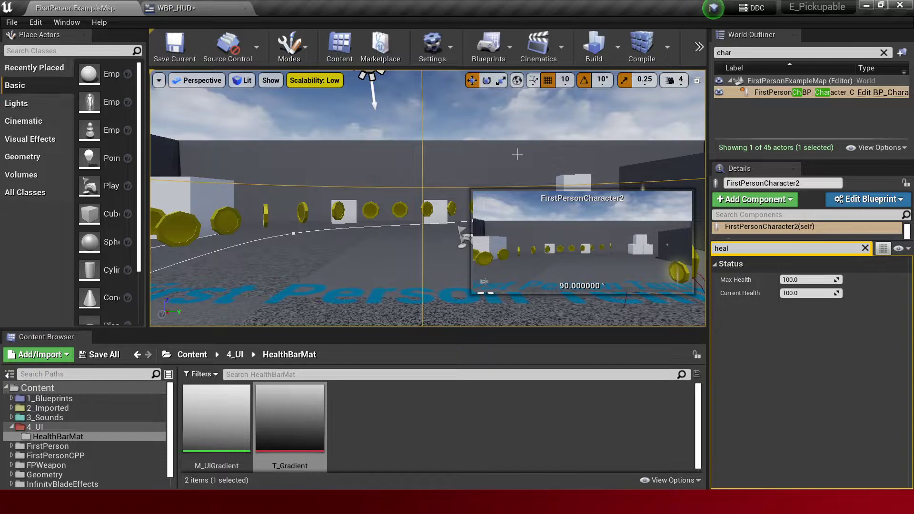
Play-test with the player character selected, then free the mouse and return to WBP_HUD.
key(alt+p)
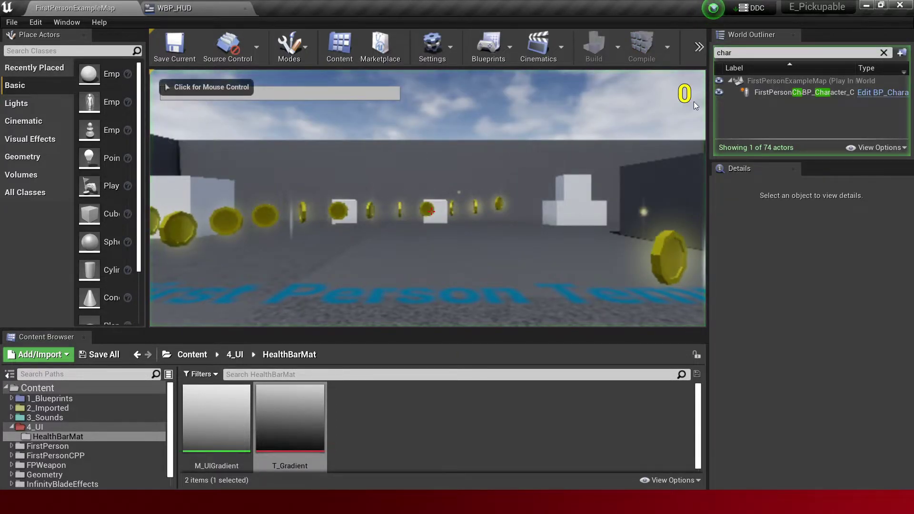
click(764, 96)
text(heal)
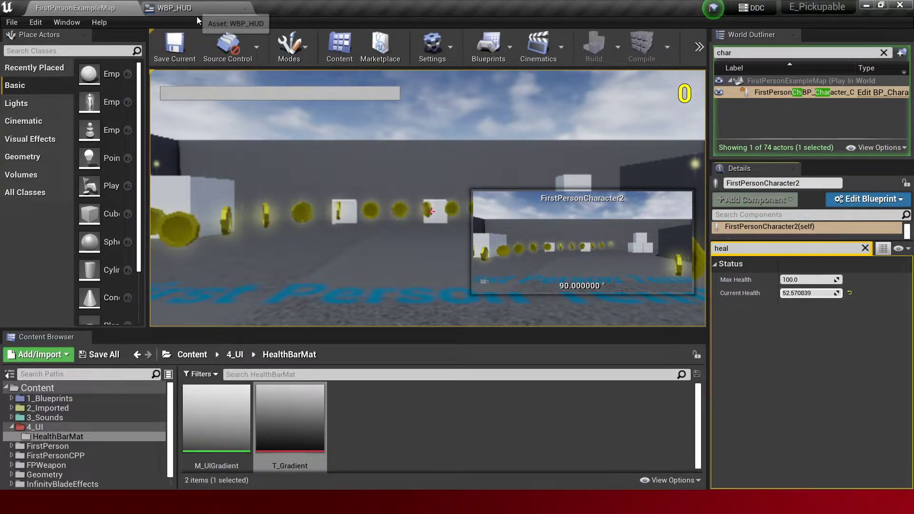
click(224, 109)
key(shift+F1)
click(192, 6)
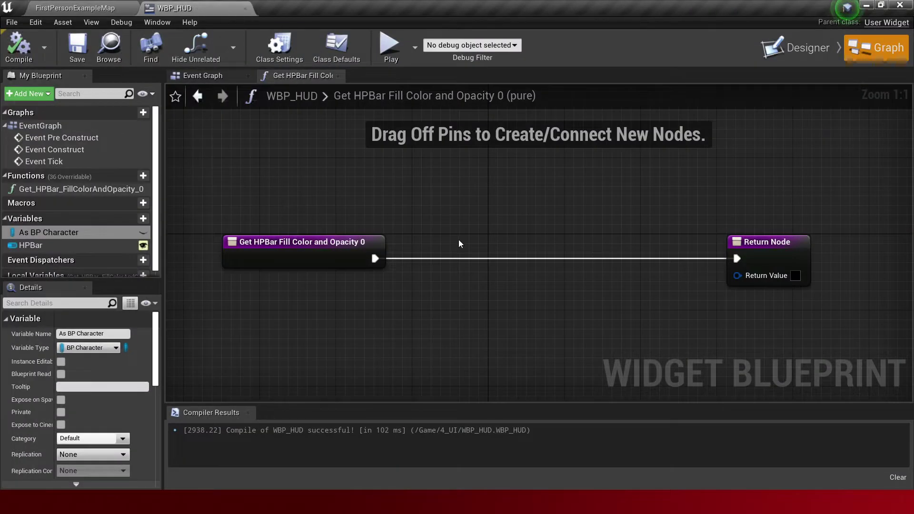
Remove the HP bar's Fill Color and Opacity binding and recompile WBP_HUD.
click(825, 56)
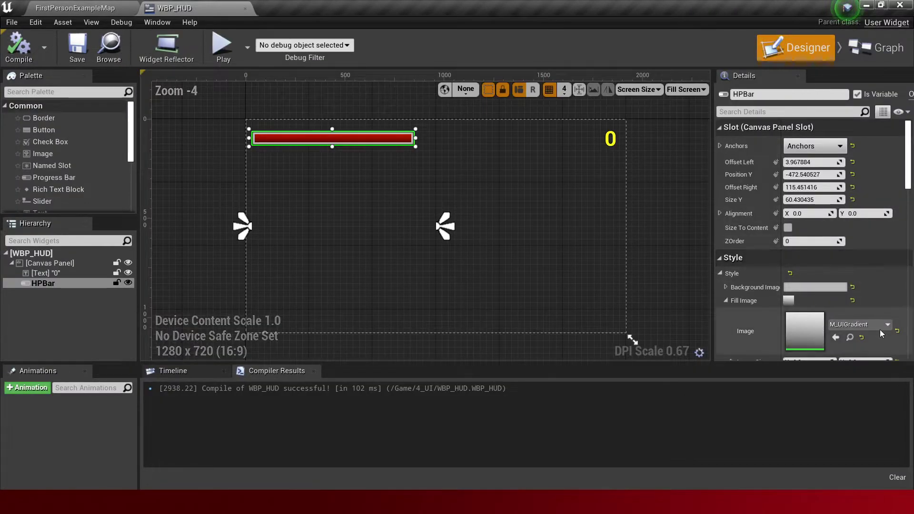
scroll(876, 323, down, 5)
scroll(871, 304, down, 5)
scroll(876, 285, down, 2)
scroll(879, 228, up, 2)
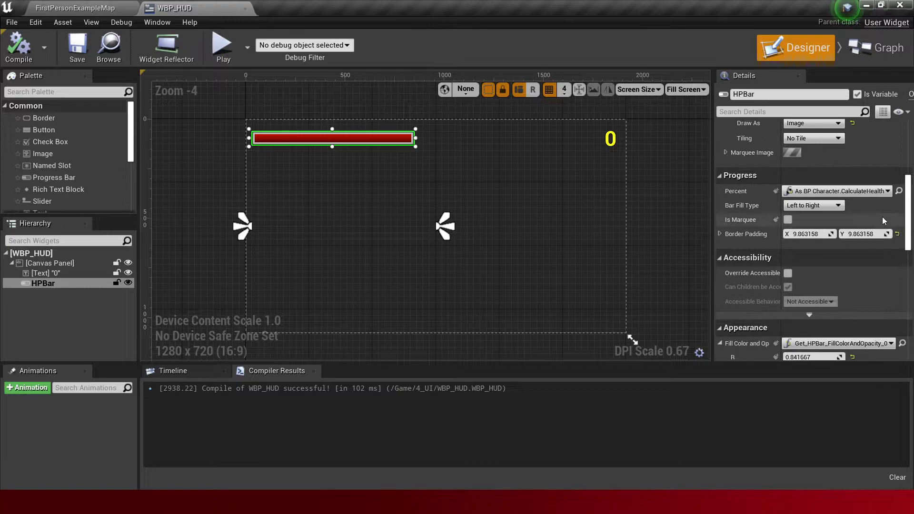
scroll(879, 257, down, 2)
click(889, 286)
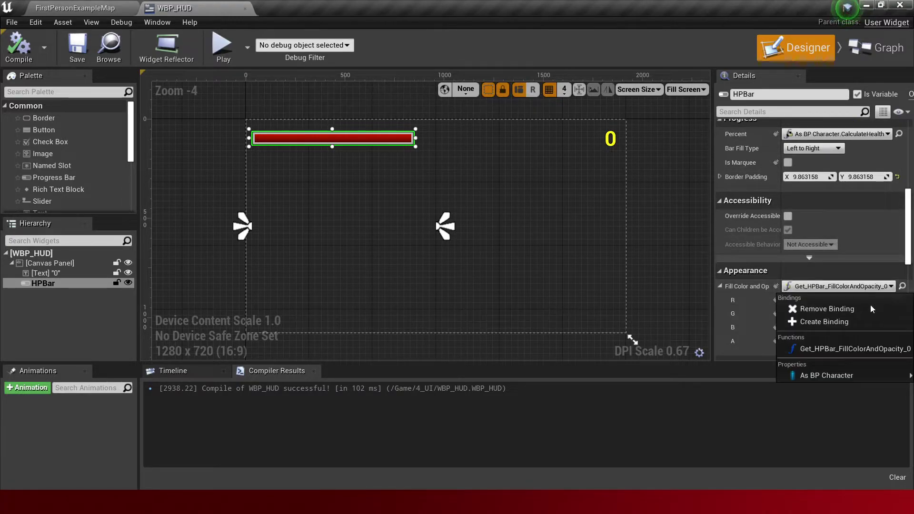
click(844, 310)
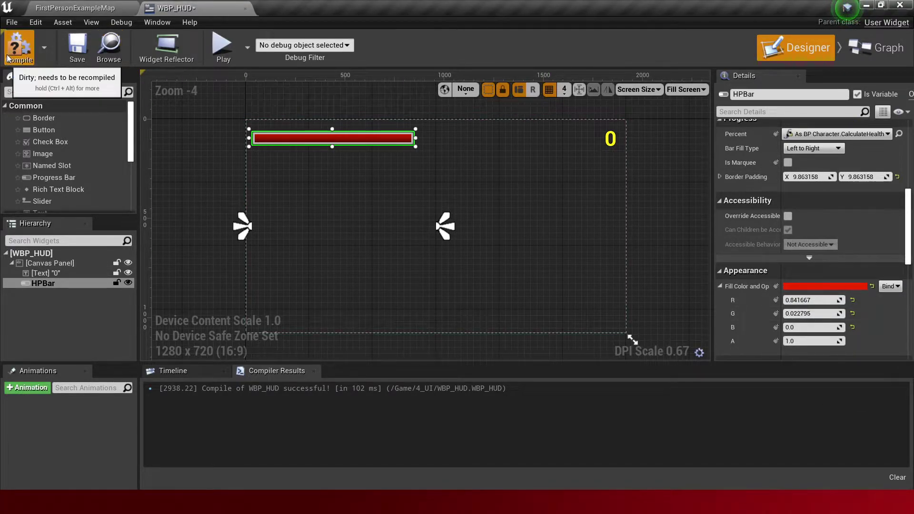
click(18, 45)
Play-test, changing Max Health then resetting it to 100, and lowering Current Health.
click(76, 8)
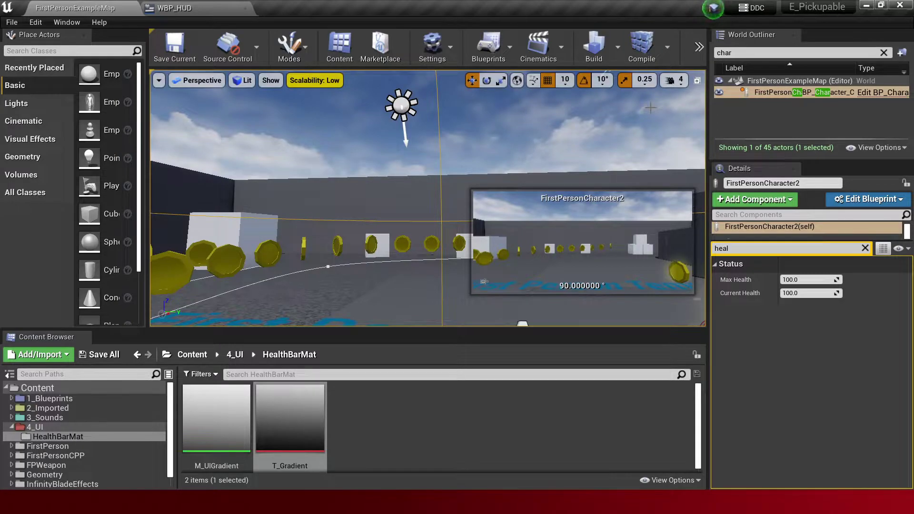
key(alt+p)
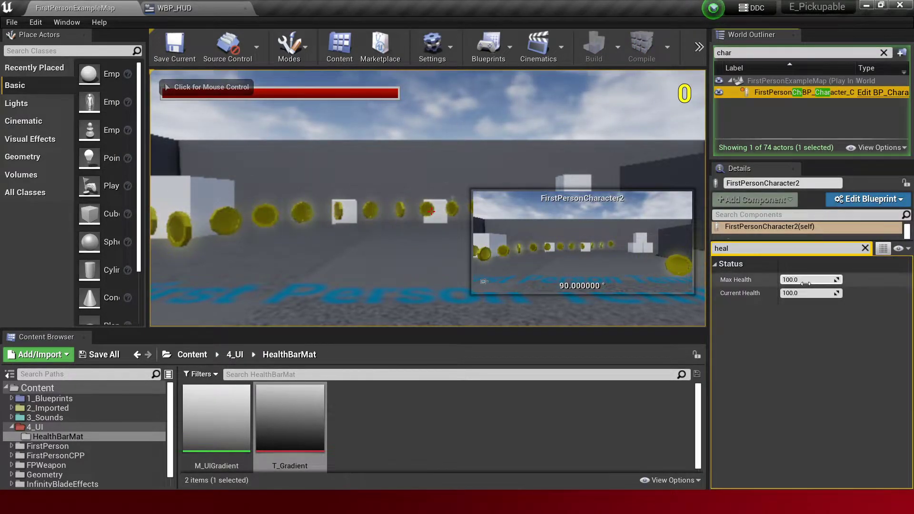
drag(809, 280, 790, 279)
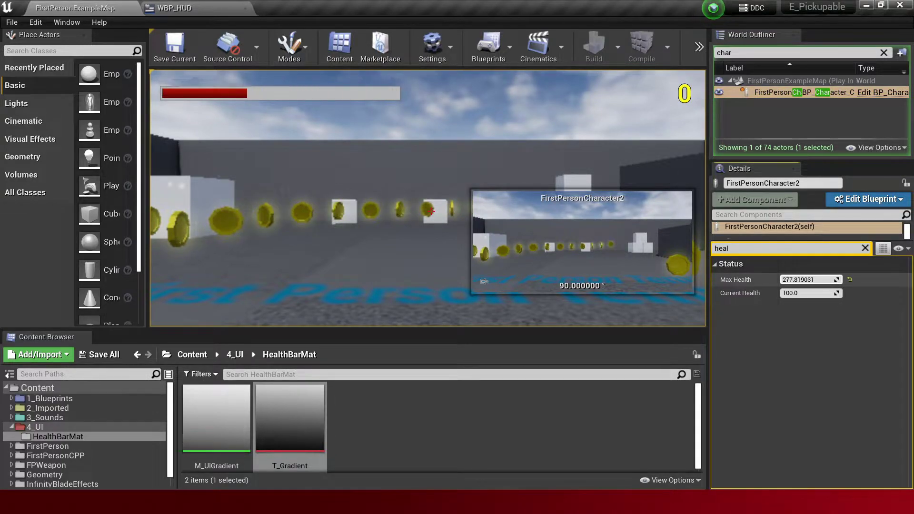
click(849, 280)
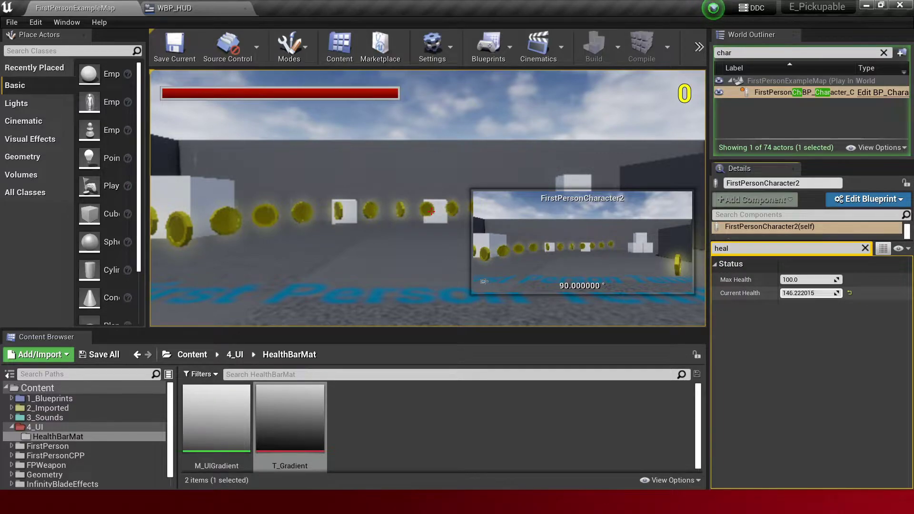
drag(809, 293, 790, 293)
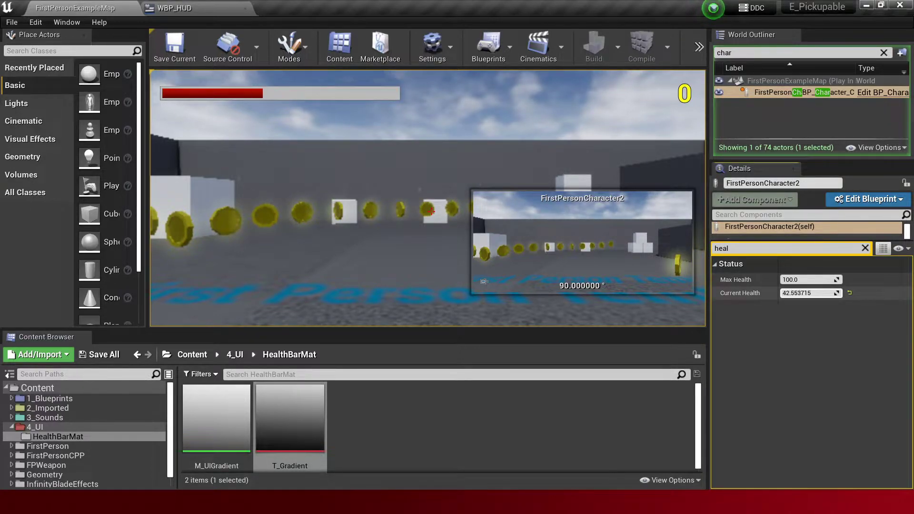
click(598, 137)
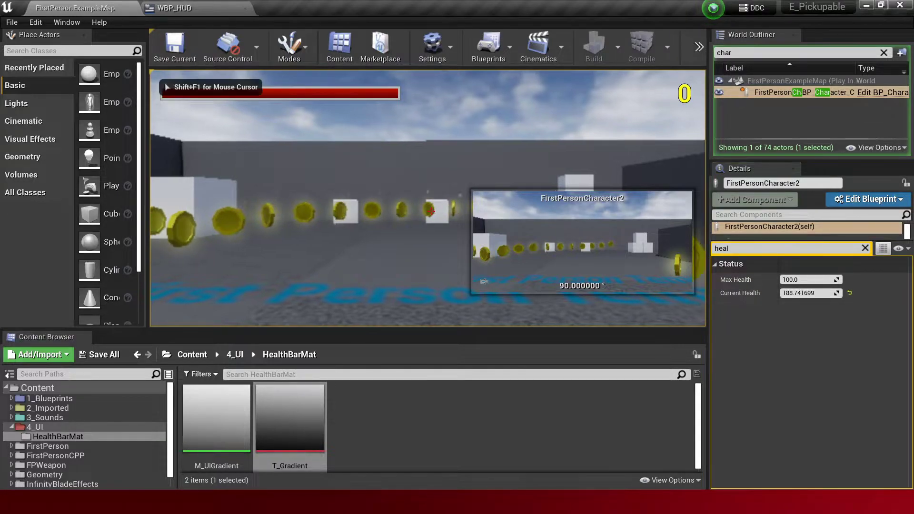
key(Escape)
Add an As BP Character getter feeding a Calculate Health node in the fill-colour function.
click(174, 9)
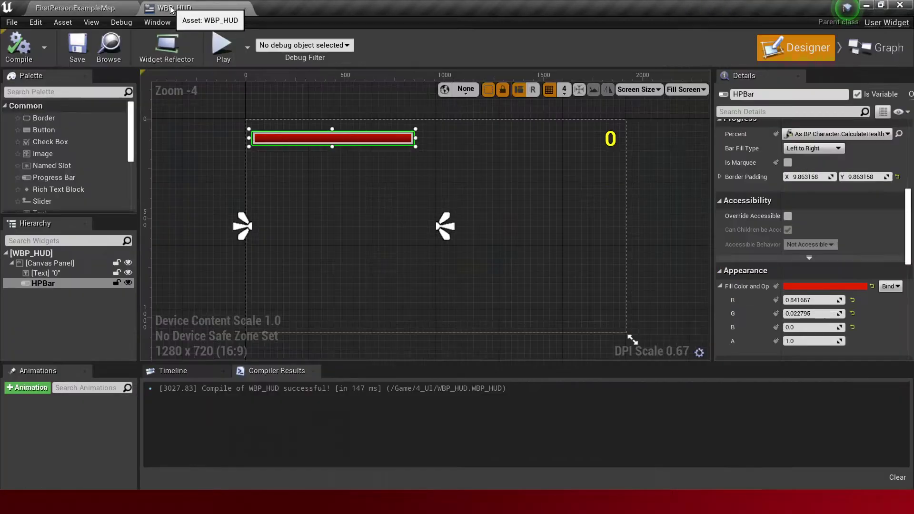
click(880, 48)
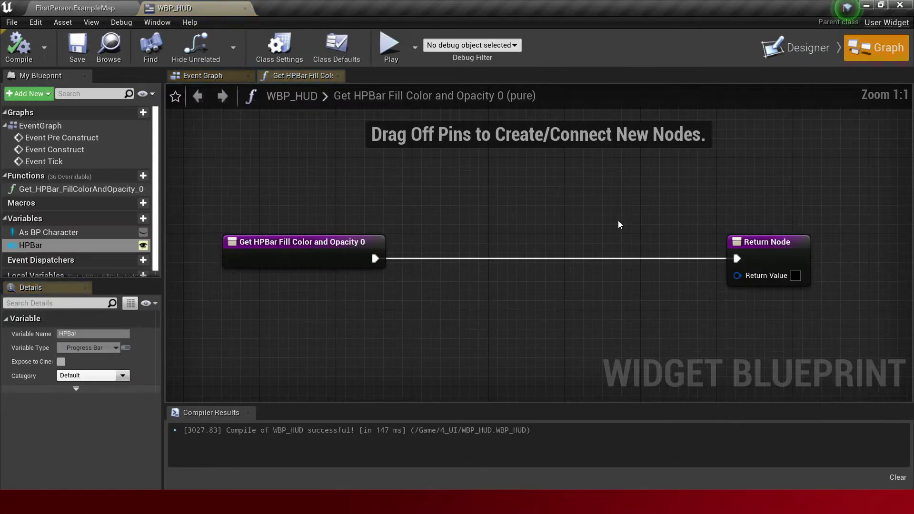
mouse_move(47, 232)
mouse_down()
mouse_move(263, 301)
mouse_move(240, 307)
mouse_move(330, 313)
mouse_up()
click(333, 316)
text(calcula)
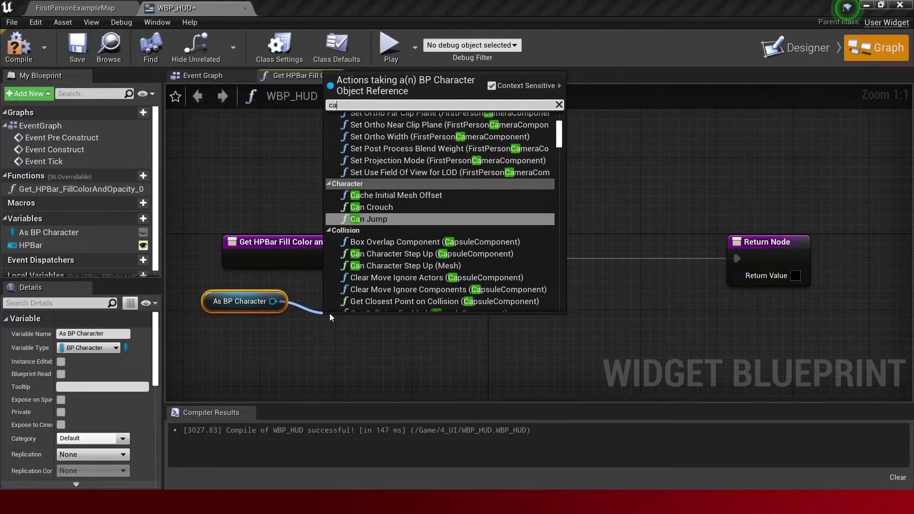
key(Return)
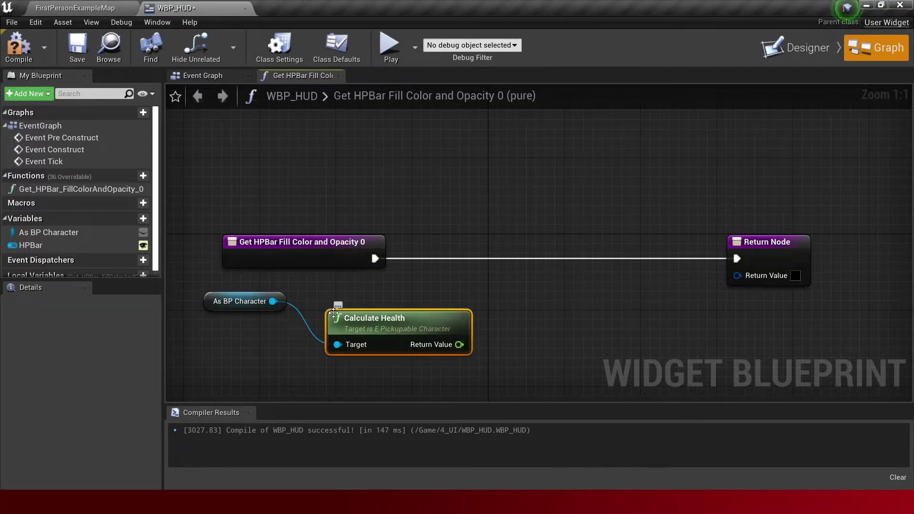
drag(396, 322, 218, 332)
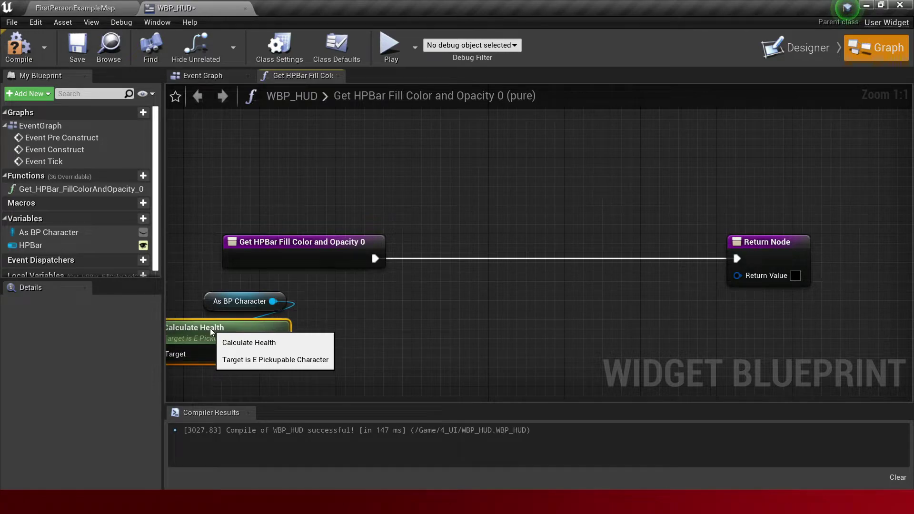
right_drag(381, 332, 431, 308)
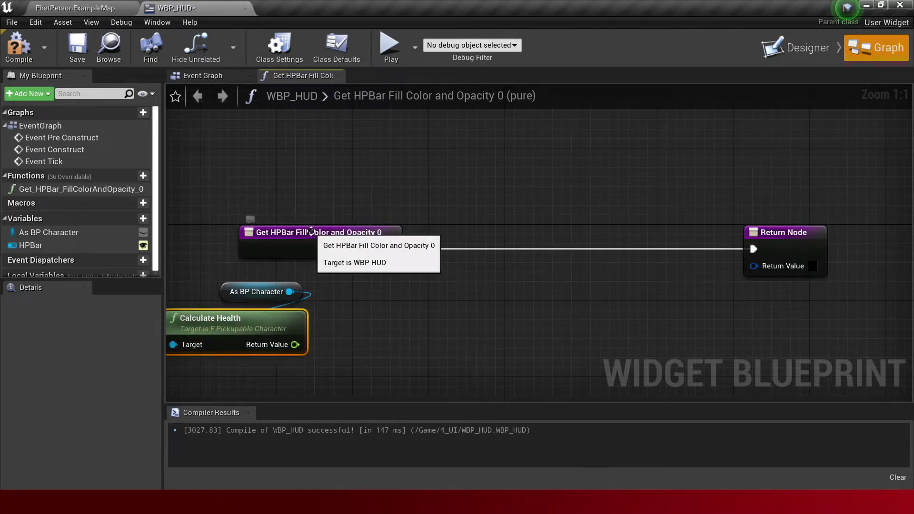
drag(307, 233, 222, 233)
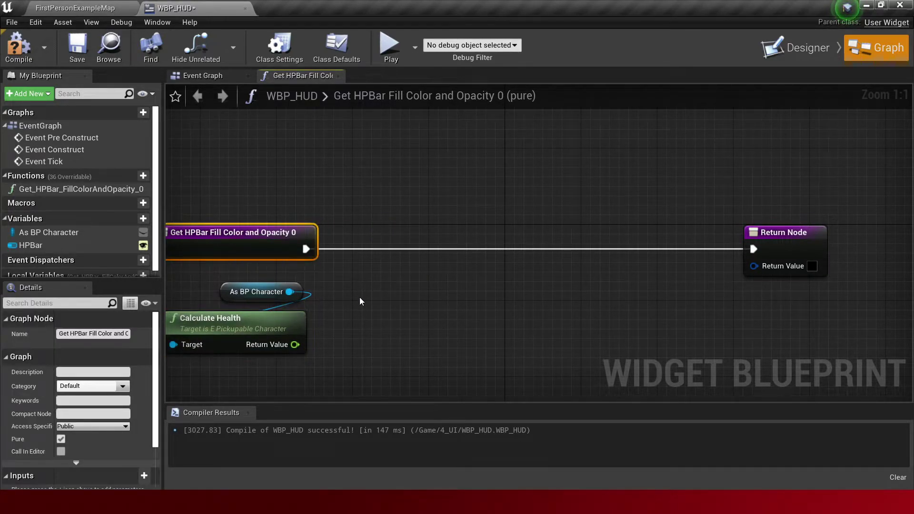
click(361, 301)
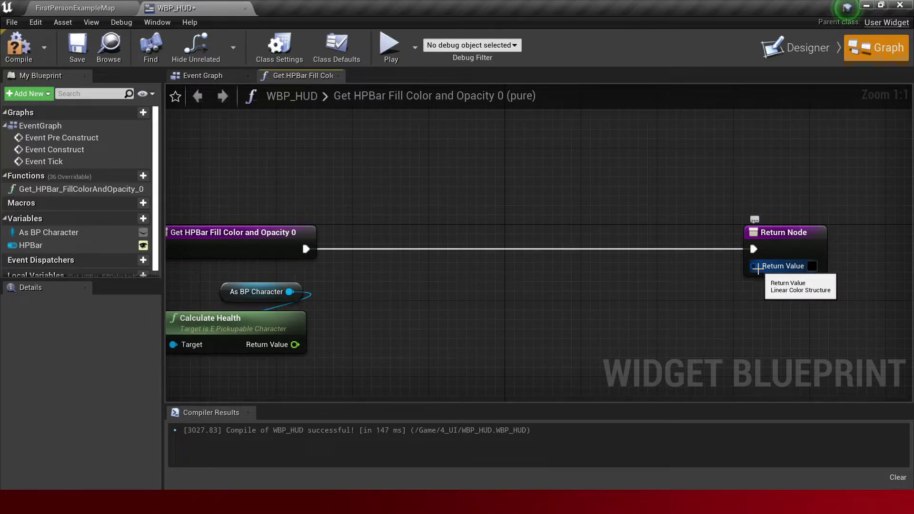
Add a Make LinearColor node from the return value, placed beside the Return Node.
drag(758, 270, 740, 307)
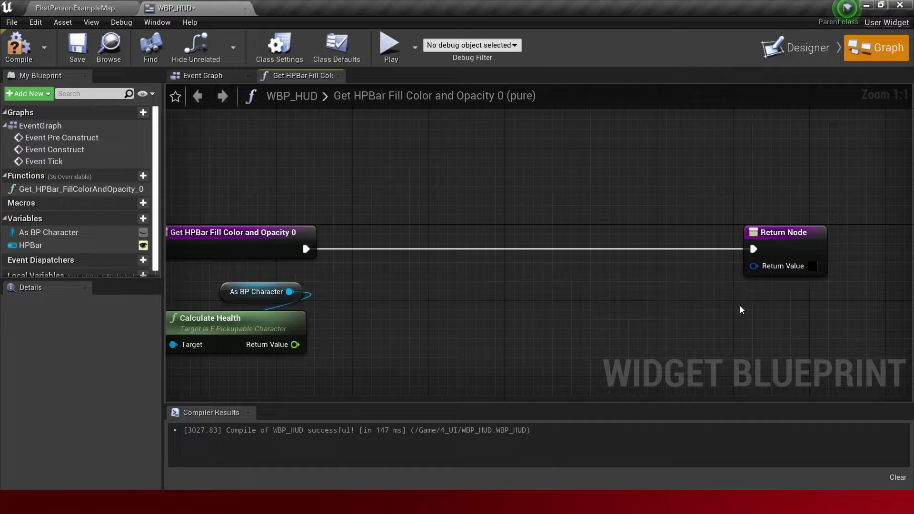
text(linear c)
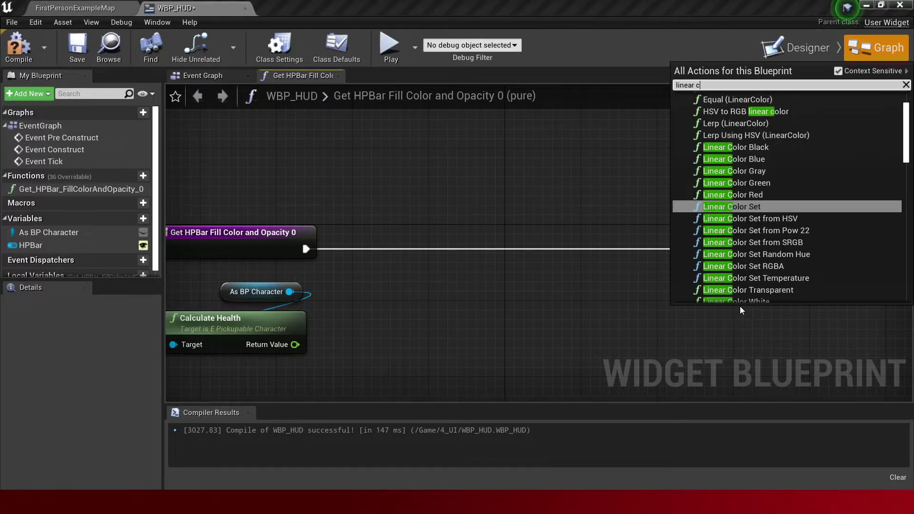
text(olor str)
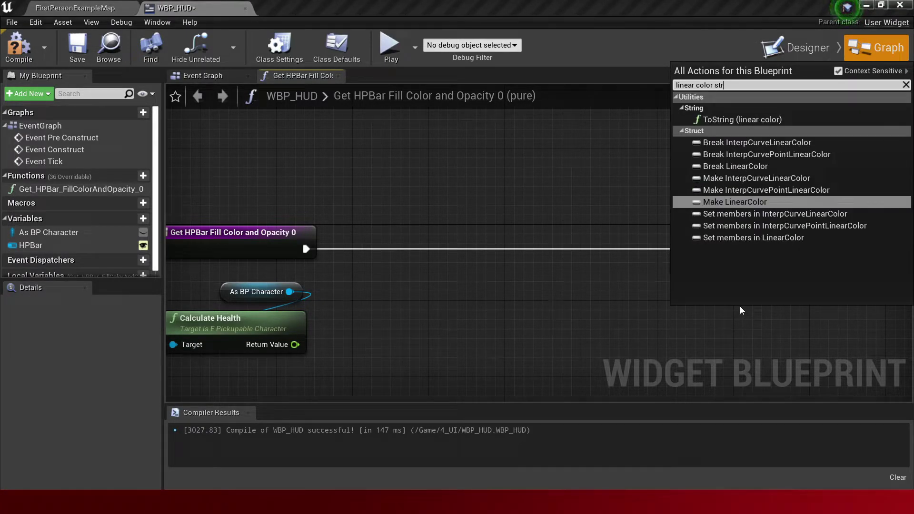
key(Return)
mouse_move(799, 319)
mouse_down()
mouse_move(682, 321)
mouse_move(683, 331)
mouse_move(754, 266)
mouse_up()
drag(699, 335, 785, 297)
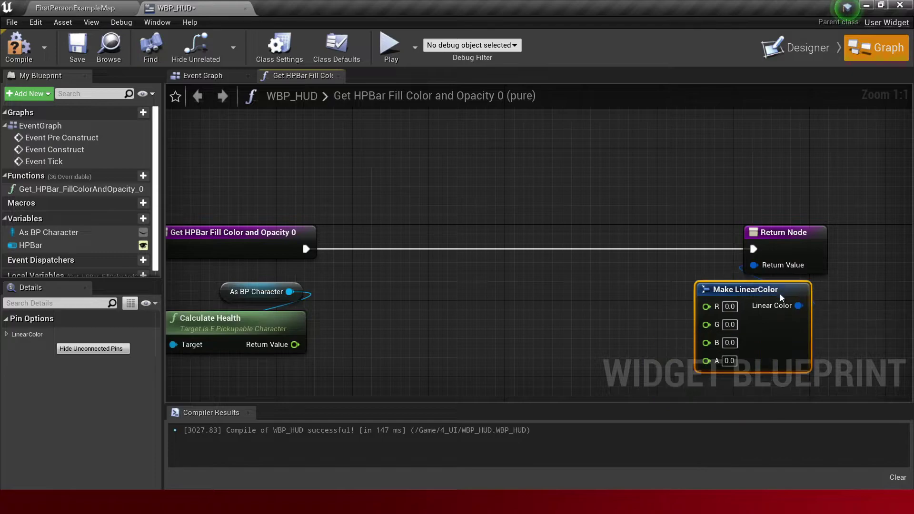
right_drag(625, 311, 659, 239)
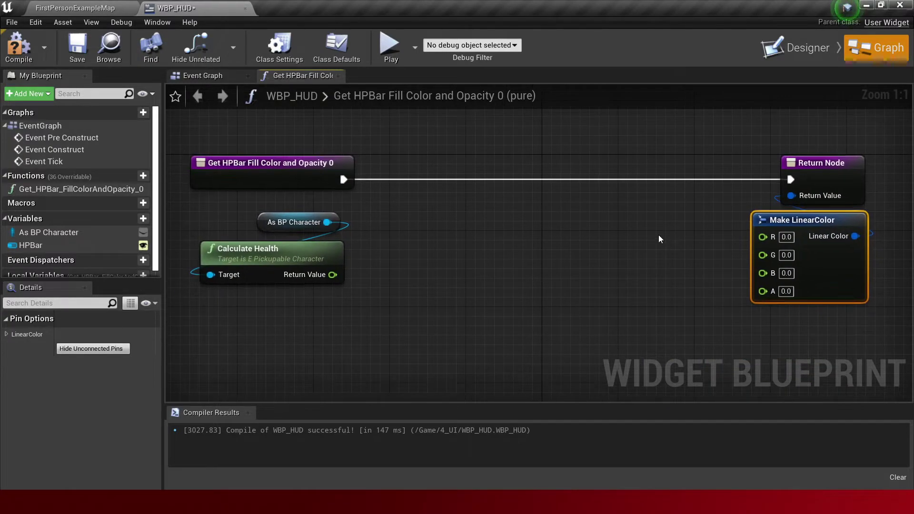
Set Make LinearColor's G to 0.022795 and copy the red value from the designer's fill colour.
click(815, 45)
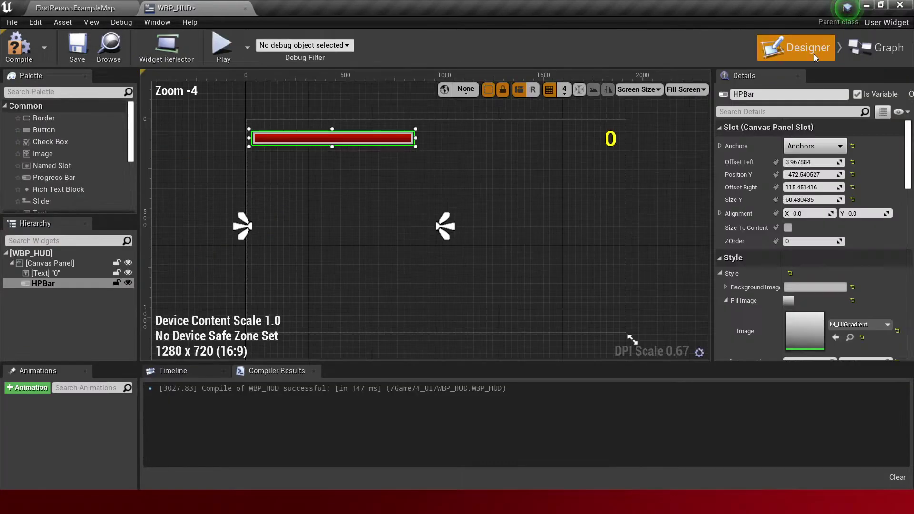
scroll(835, 275, down, 5)
scroll(836, 275, down, 3)
scroll(835, 275, down, 3)
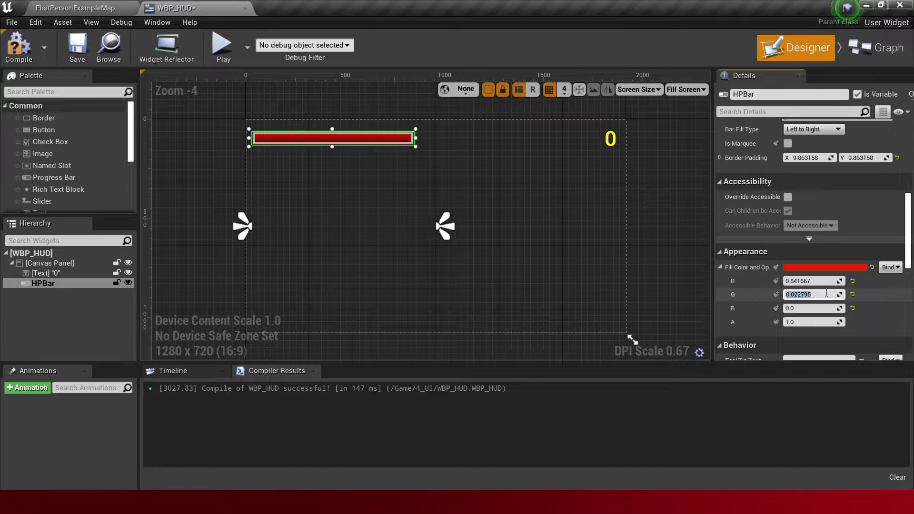
click(878, 48)
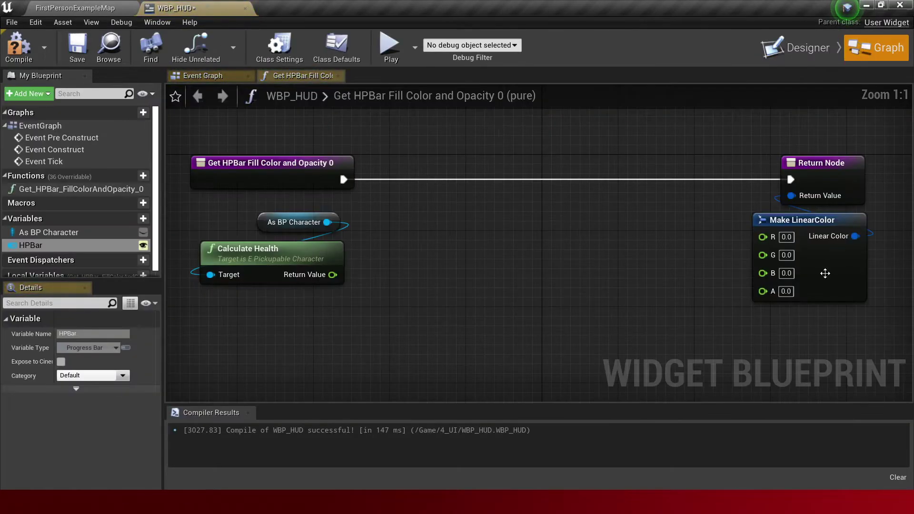
drag(786, 256, 753, 270)
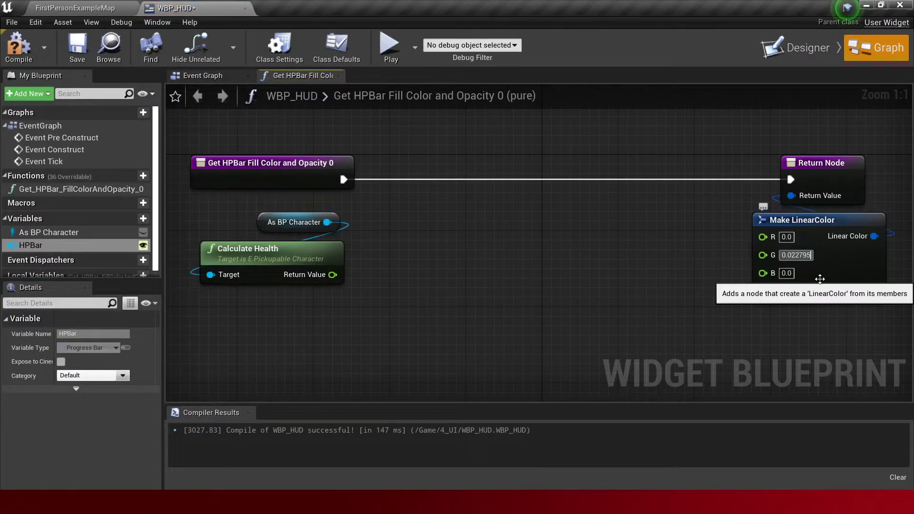
click(795, 48)
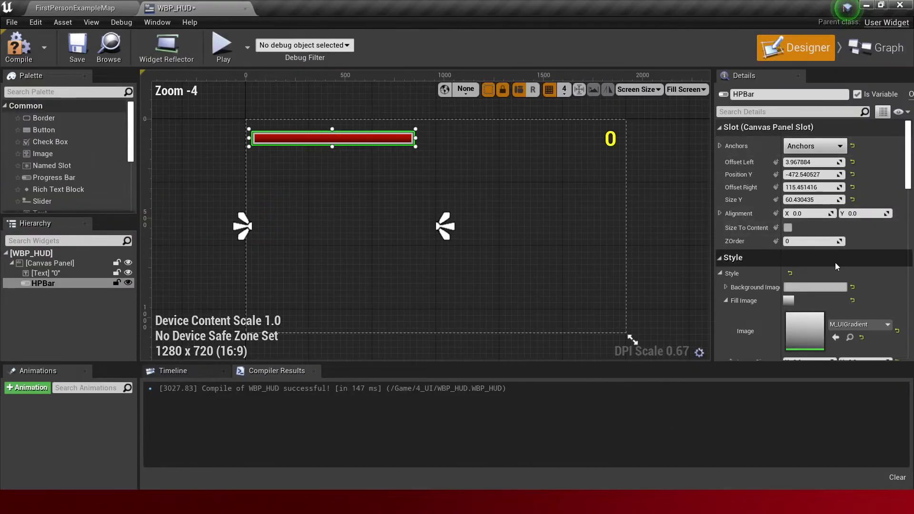
scroll(850, 307, down, 5)
scroll(850, 306, down, 5)
scroll(850, 303, down, 5)
click(824, 269)
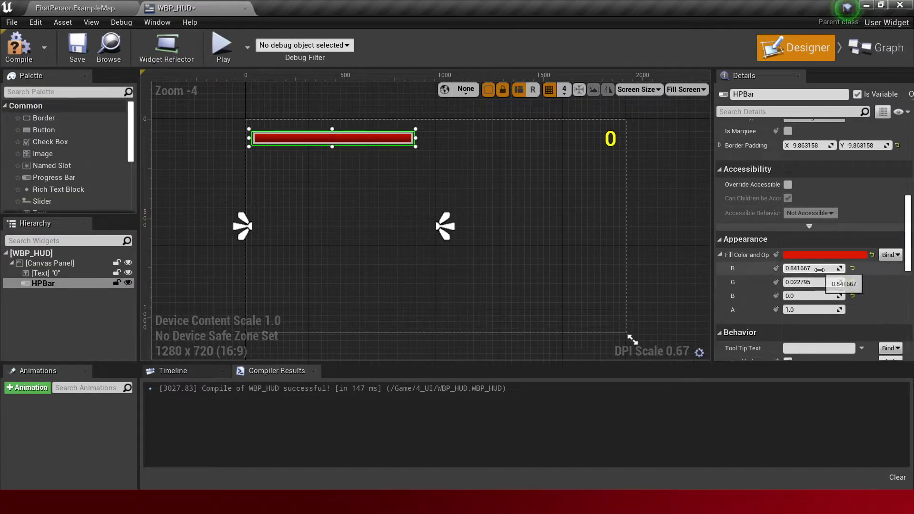
click(878, 48)
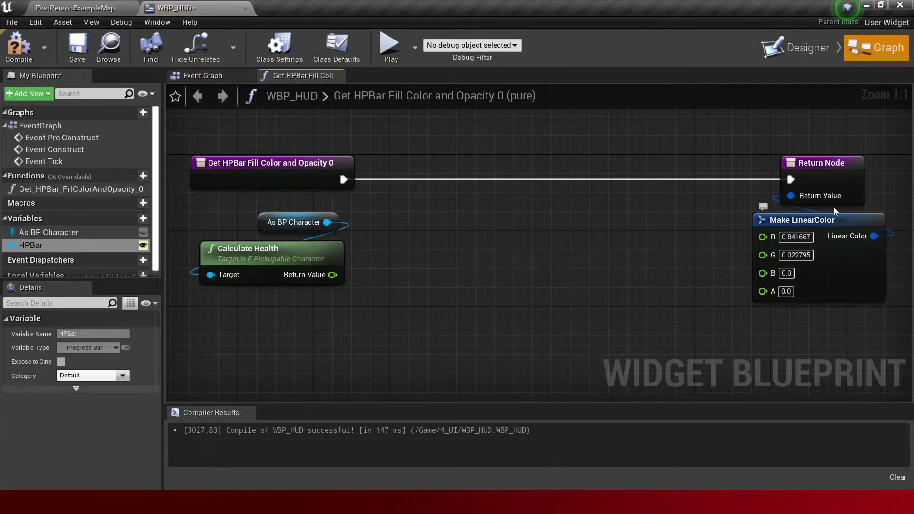
Run a brief play test in the level editor.
click(103, 5)
key(alt+p)
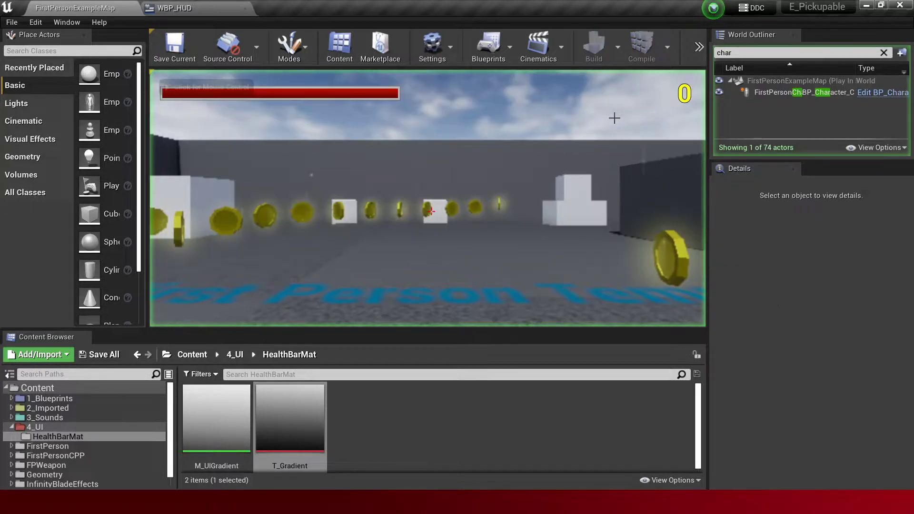
key(Escape)
Rebind Fill Color and Opacity to Get_HPBar_FillColorAndOpacity_0, compile WBP_HUD, and open that graph.
click(183, 10)
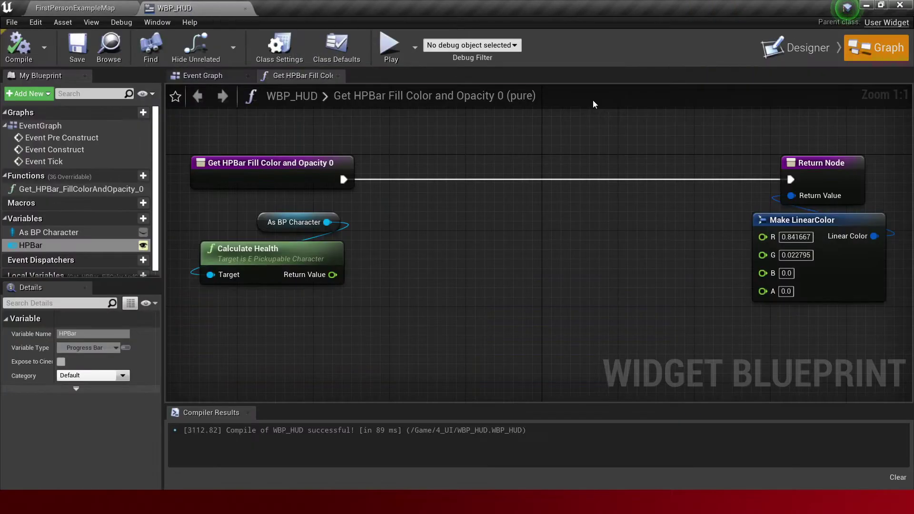
click(780, 45)
scroll(864, 281, down, 5)
scroll(865, 277, down, 5)
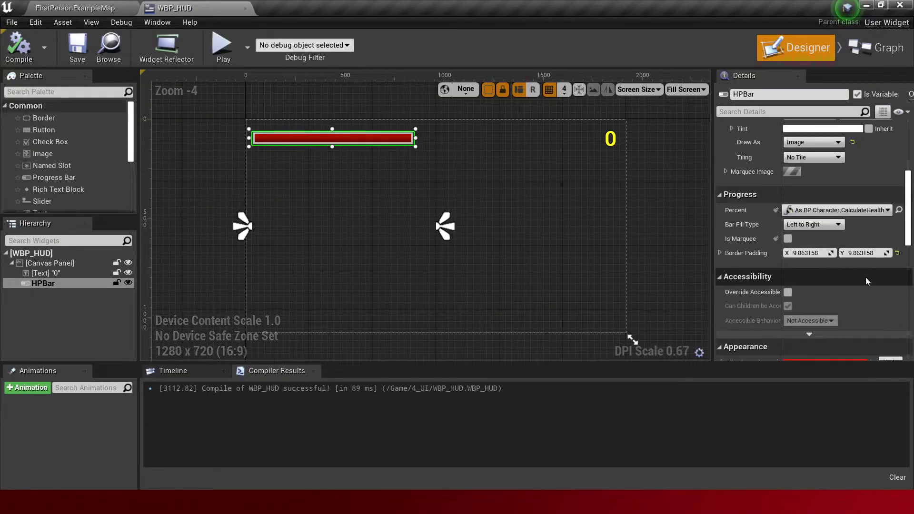
scroll(878, 275, down, 3)
scroll(878, 275, down, 3)
click(888, 191)
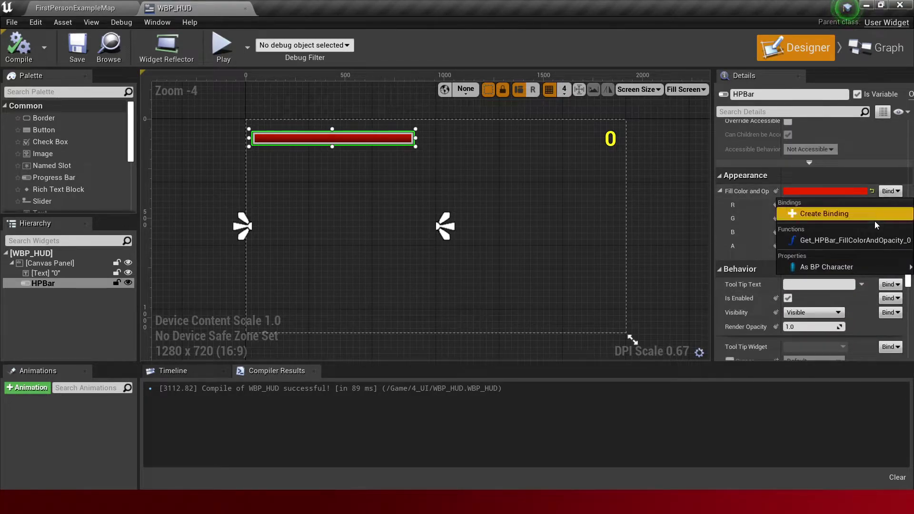
key(Escape)
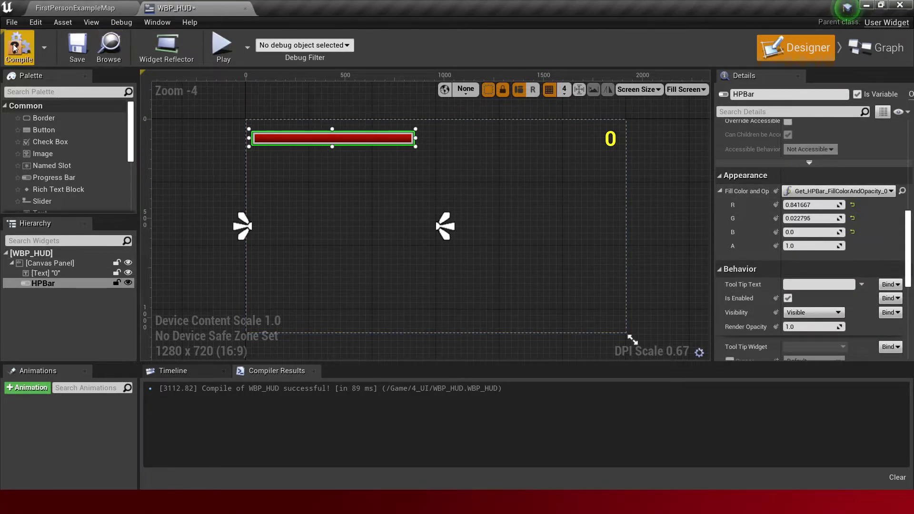
click(14, 47)
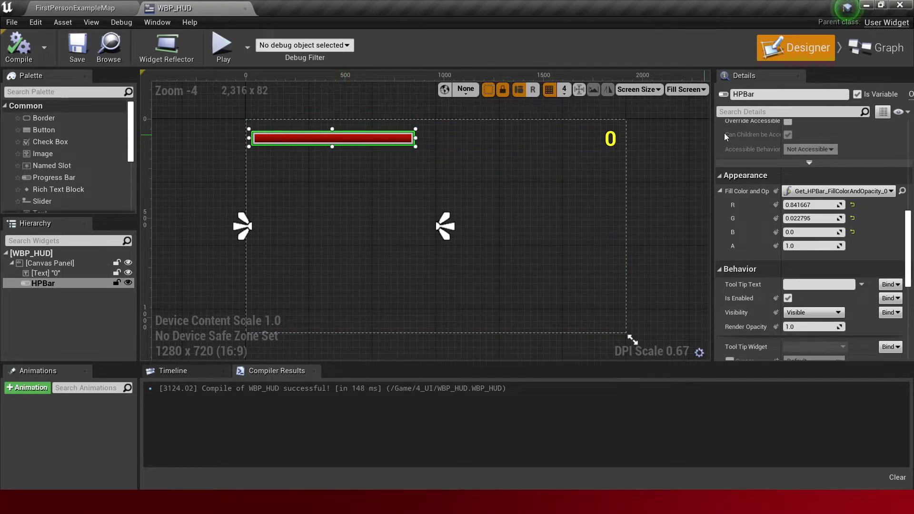
click(882, 53)
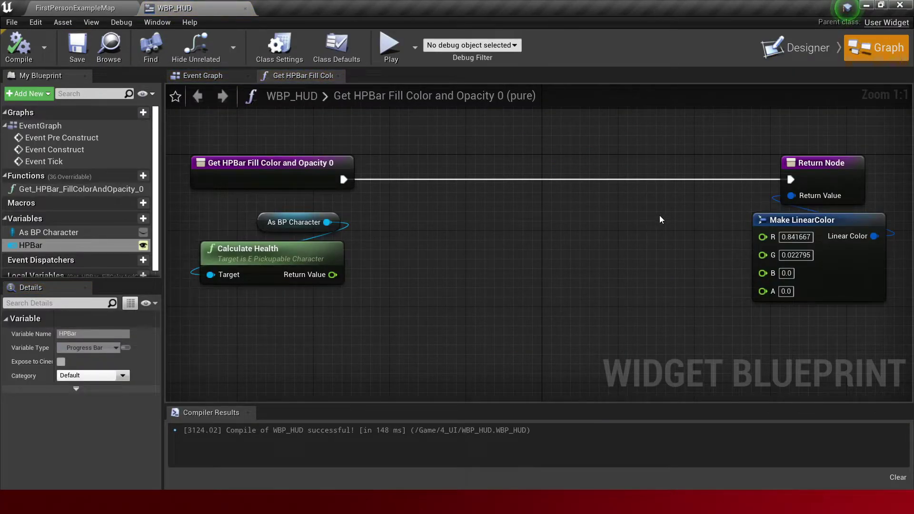
Nudge the Make LinearColor node right and reframe the graph.
drag(794, 220, 824, 220)
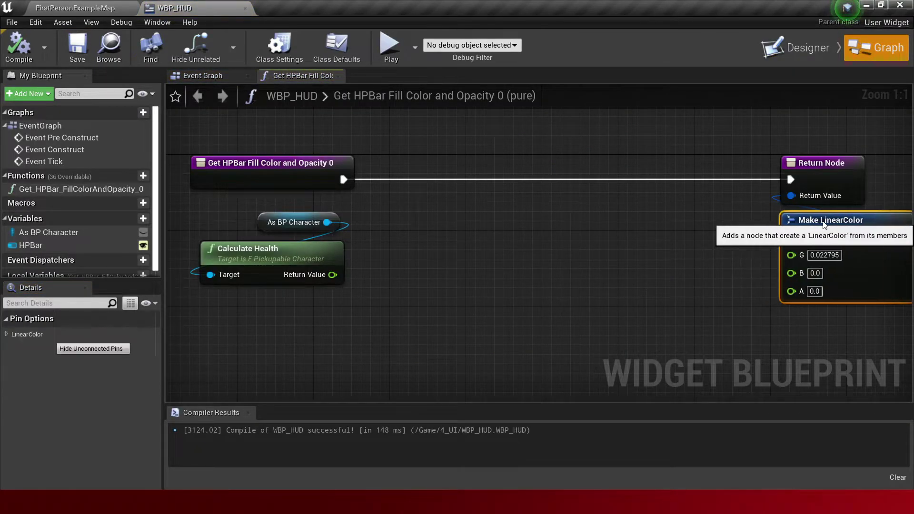
right_drag(823, 220, 790, 240)
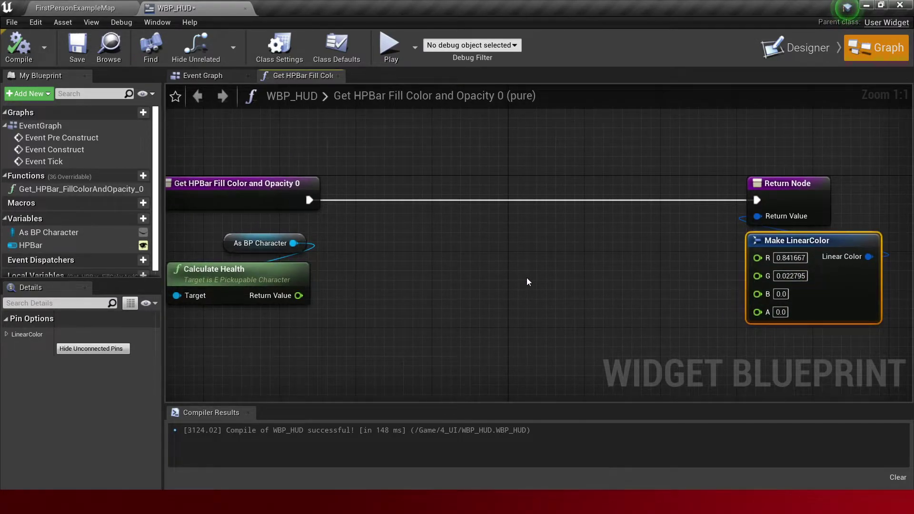
right_drag(526, 282, 495, 295)
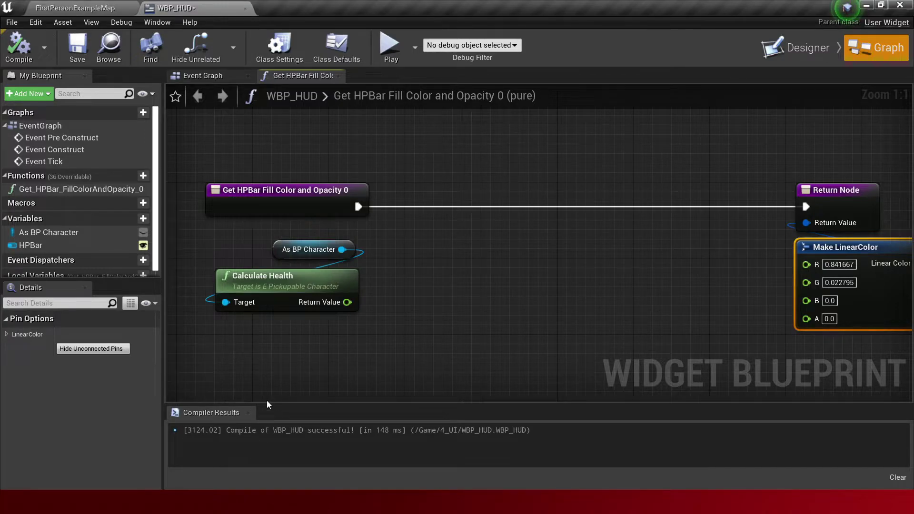
Launch a blank Notepad window through the Windows search.
key(super)
text(note)
key(Return)
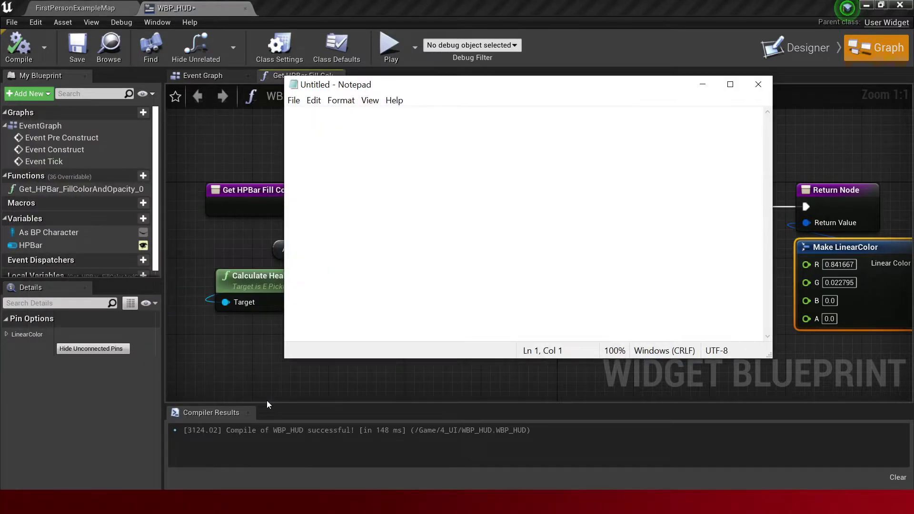
Note 0,8 in Notepad, check the Unreal designer, then add and select 0,4 on a new line.
text(0,8 )
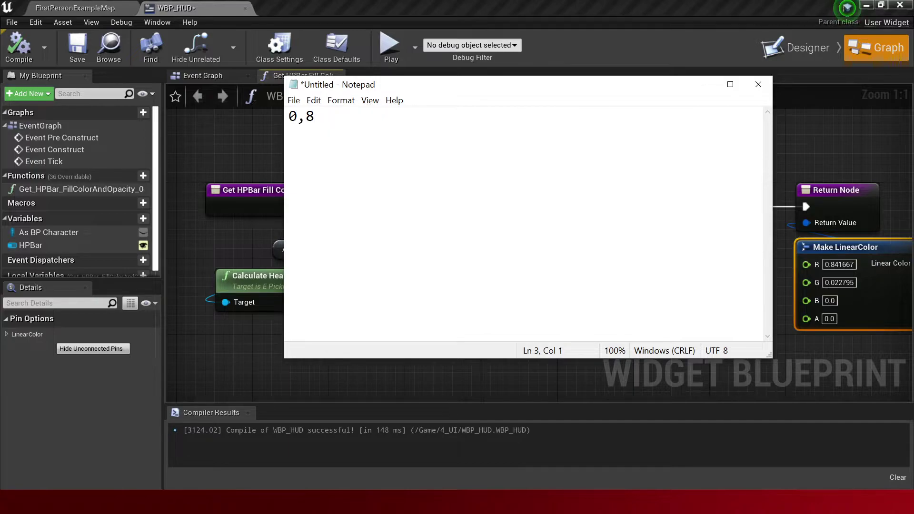
text(1)
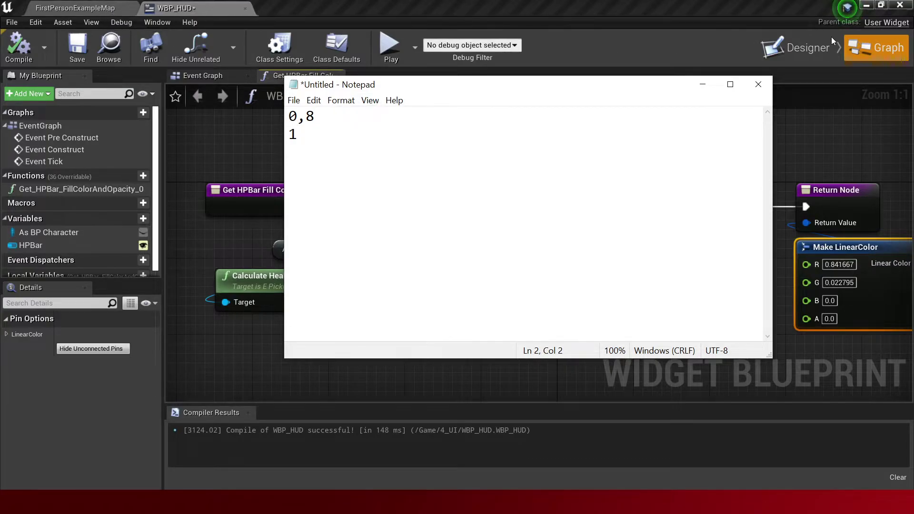
click(799, 64)
click(791, 46)
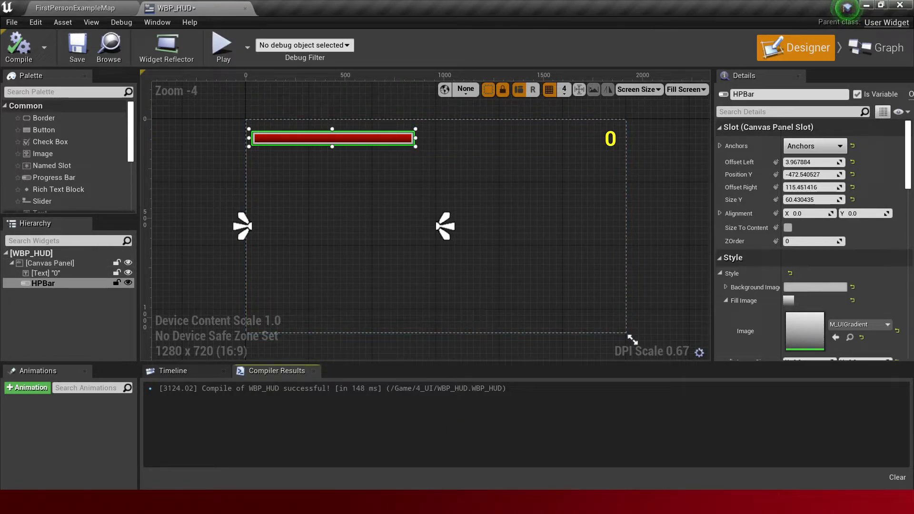
key(alt+Tab)
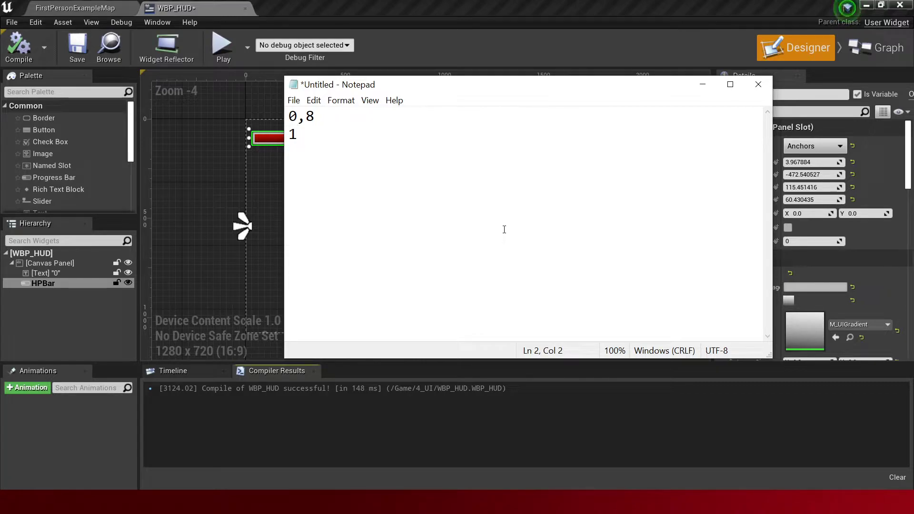
text(0,)
text(4)
drag(345, 163, 235, 147)
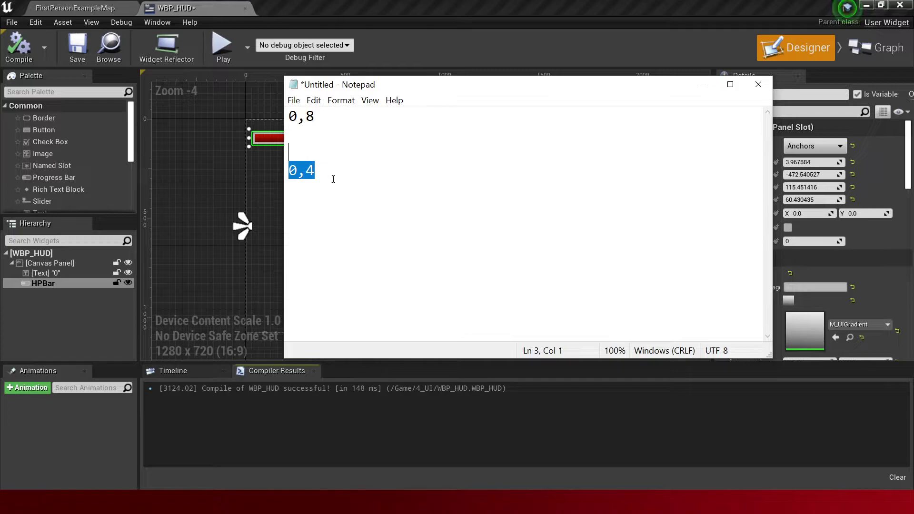
Return to the widget designer and reopen the HP bar's fill-colour function graph.
click(260, 153)
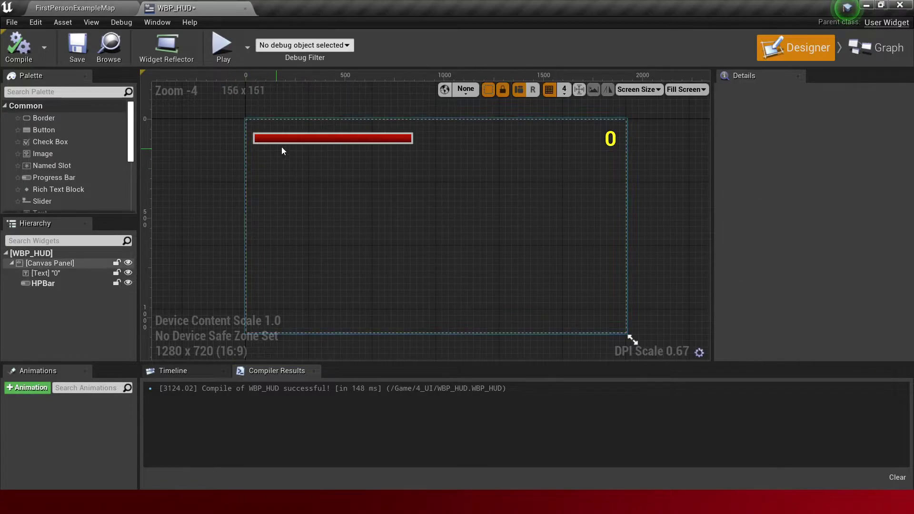
click(321, 136)
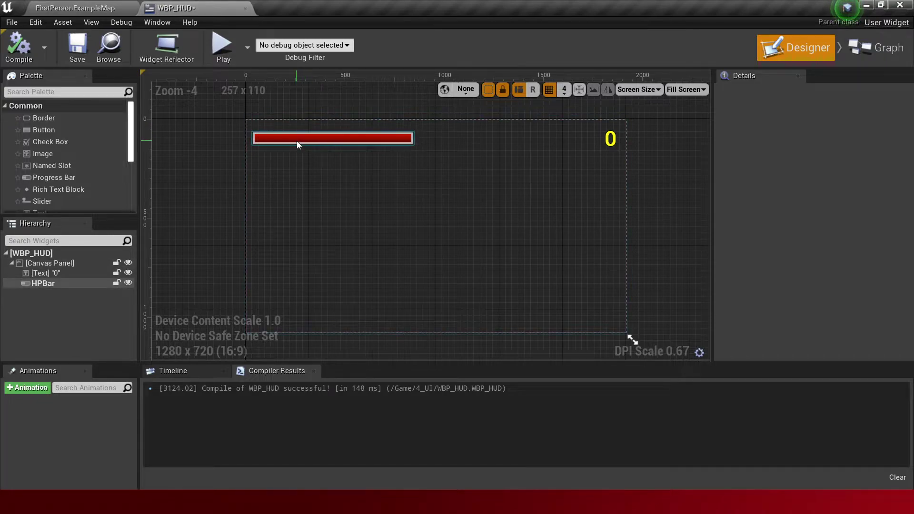
click(620, 113)
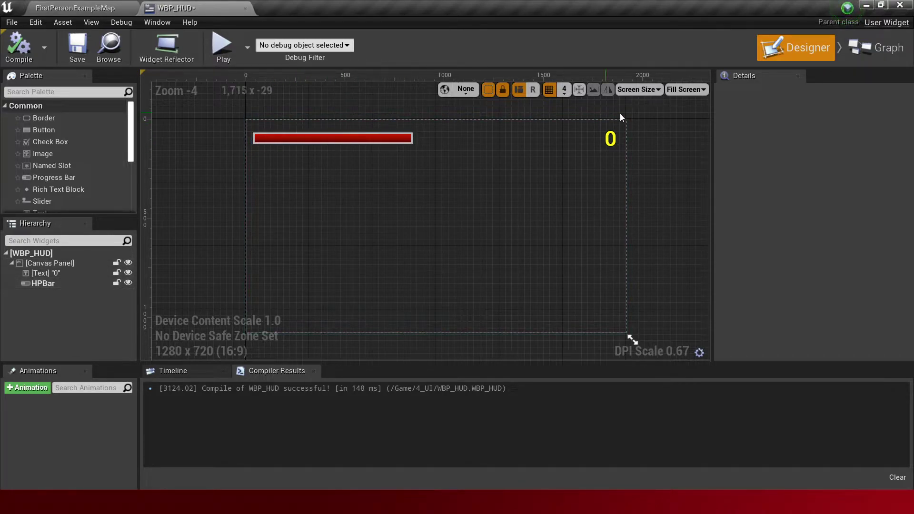
click(877, 53)
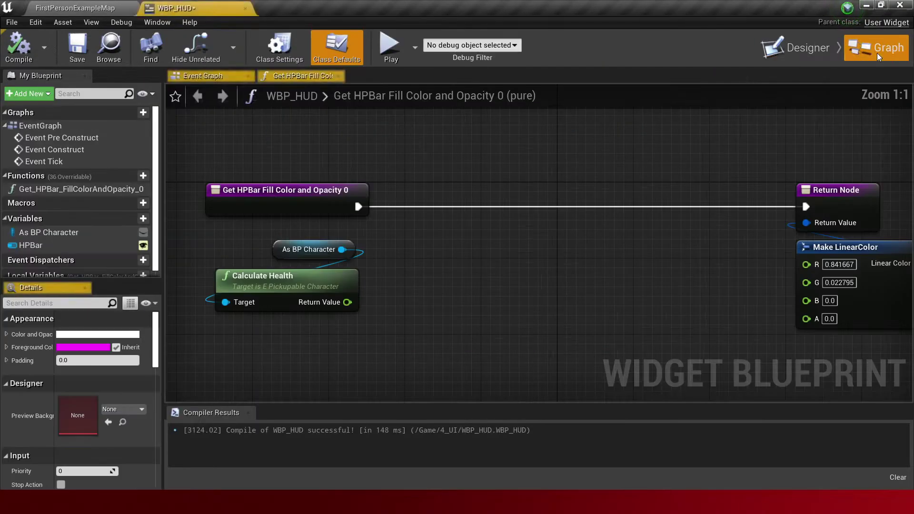
Add a float subtract node computing 1.0 minus Calculate Health's Return Value, then bring up Notepad.
right_click(407, 259)
text(float)
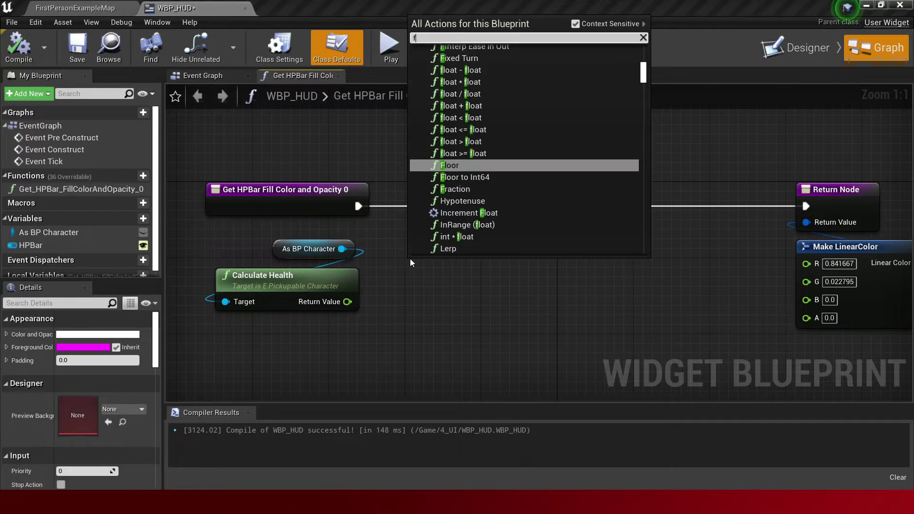
text( - fl)
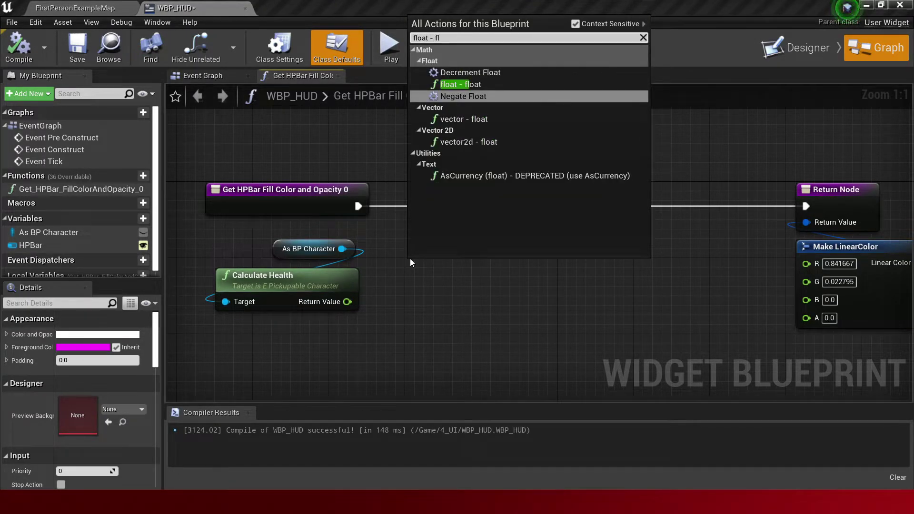
key(Return)
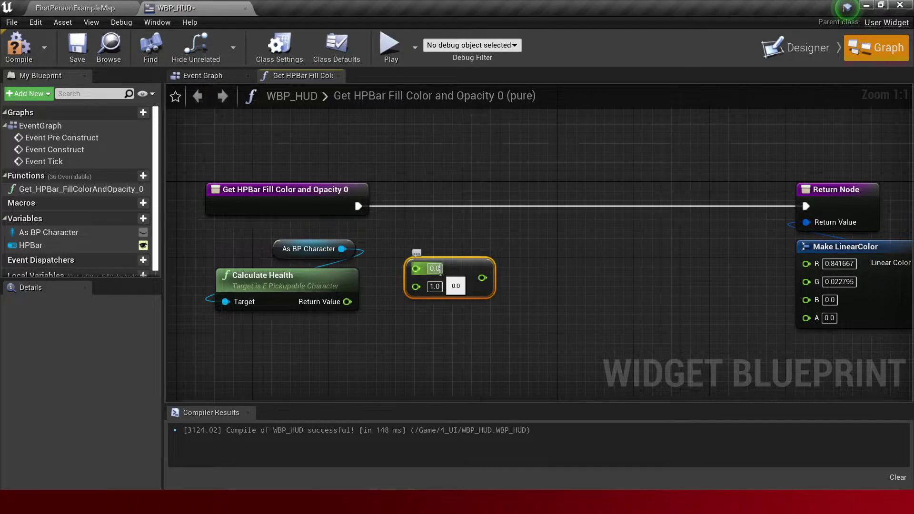
text(1)
key(Return)
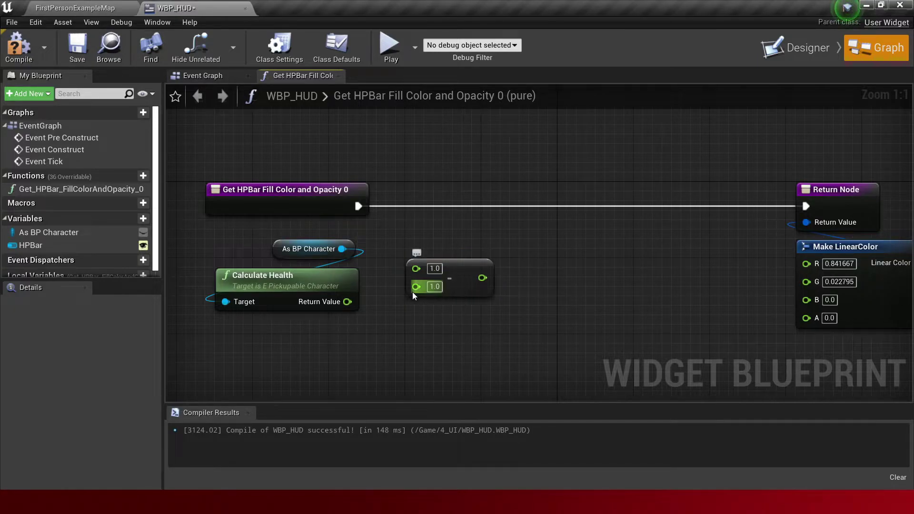
mouse_move(414, 287)
mouse_down()
mouse_move(351, 305)
mouse_move(415, 285)
mouse_up()
click(421, 336)
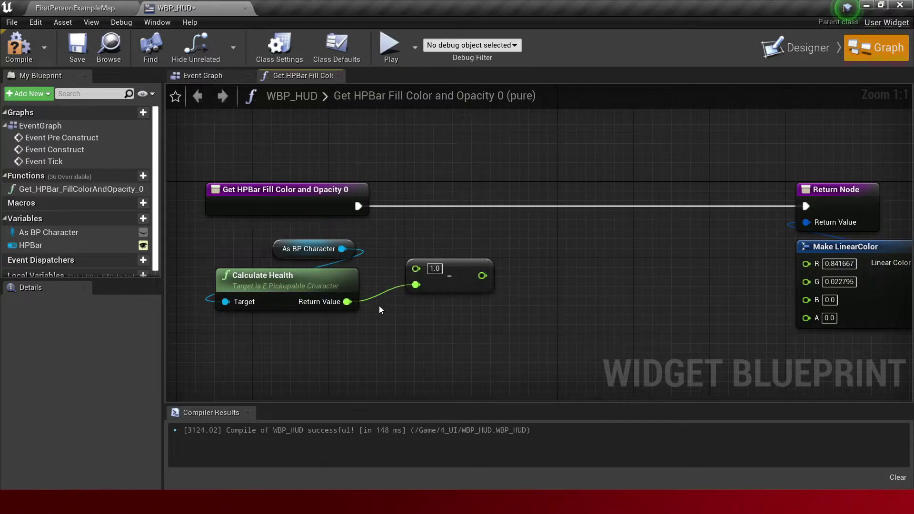
drag(440, 290, 411, 309)
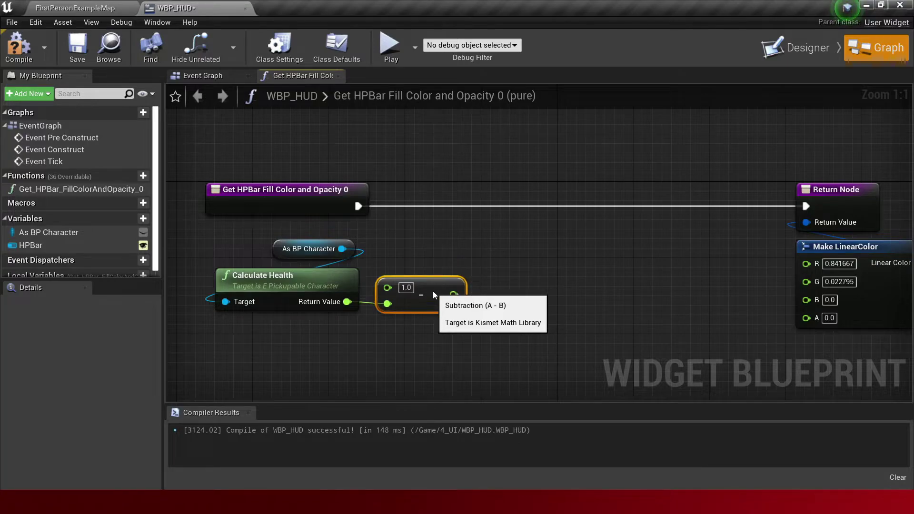
key(alt+Tab)
Clear the Notepad notes, move the window aside, and change the note to 0.
click(389, 212)
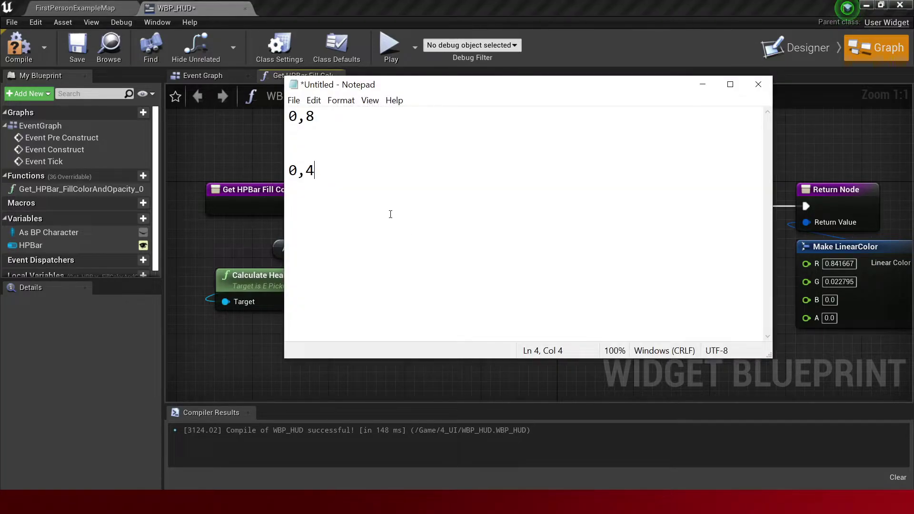
key(ctrl+a)
key(Delete)
drag(466, 87, 623, 122)
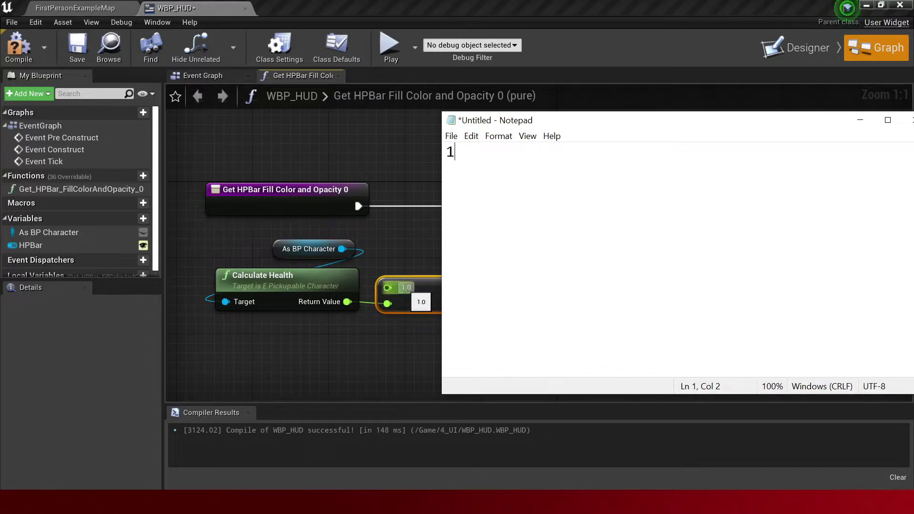
click(473, 190)
key(shift+Home)
text(0)
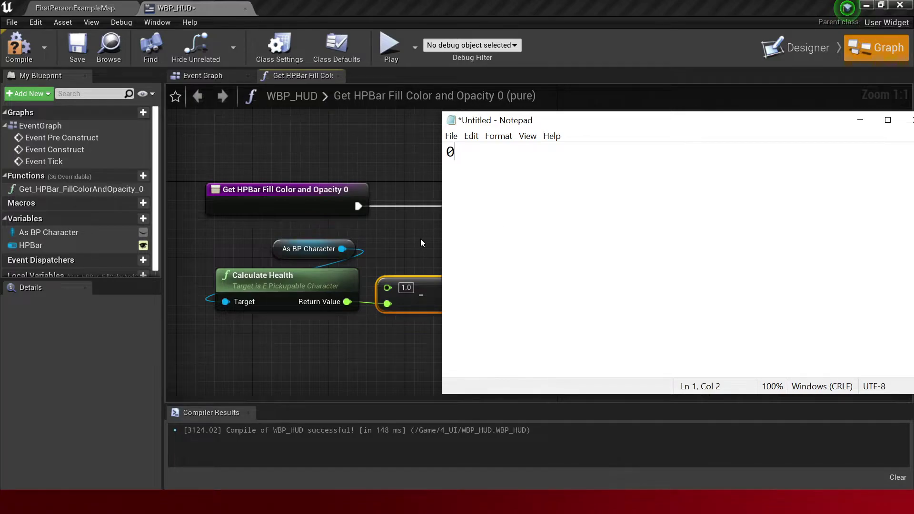
key(alt+Tab)
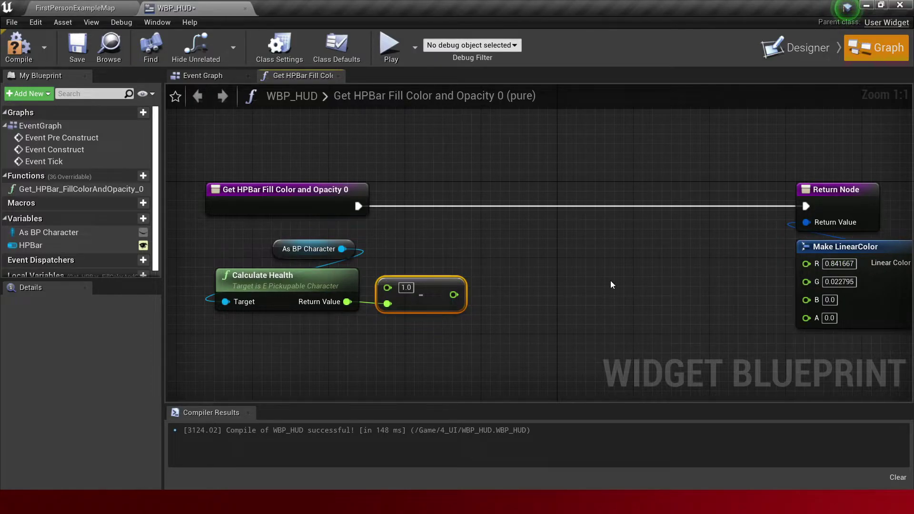
Duplicate the subtract node with A 0.841667, B from the 1.0 subtraction, output into Make LinearColor R.
key(ctrl+c)
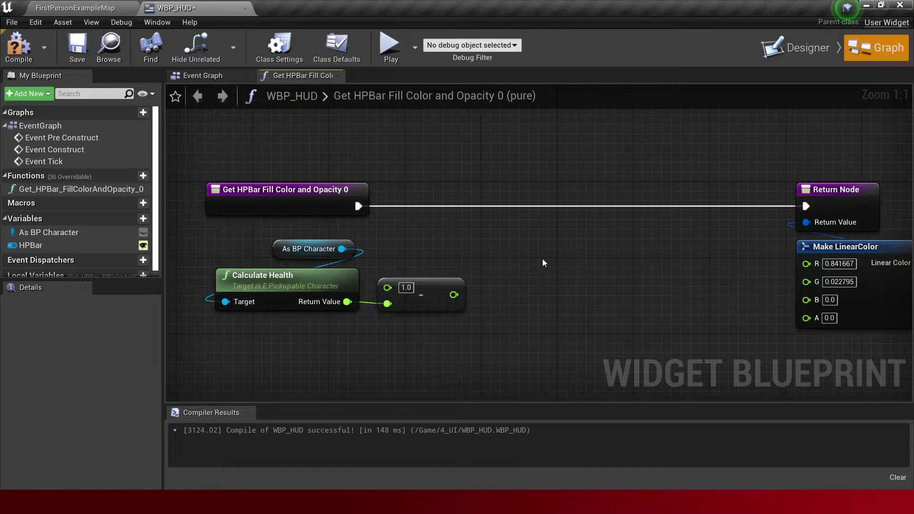
key(ctrl+v)
click(839, 263)
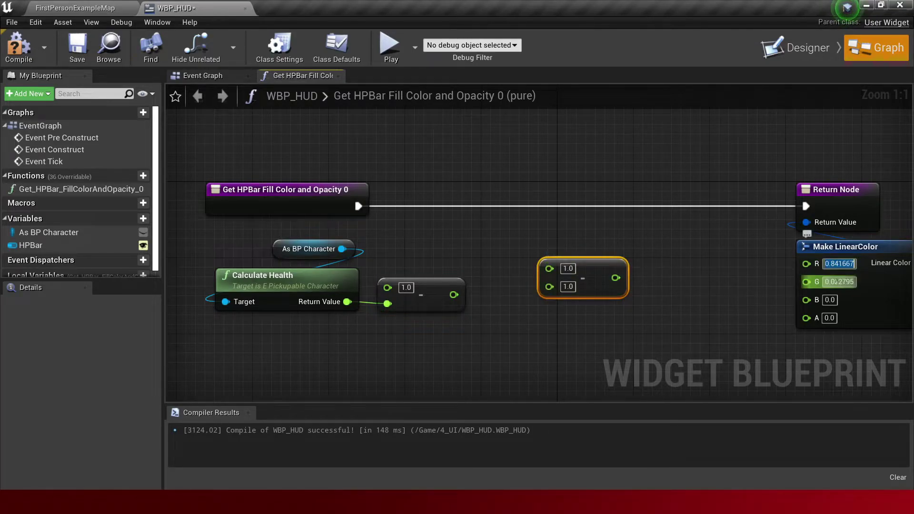
key(ctrl+c)
click(568, 268)
key(ctrl+v)
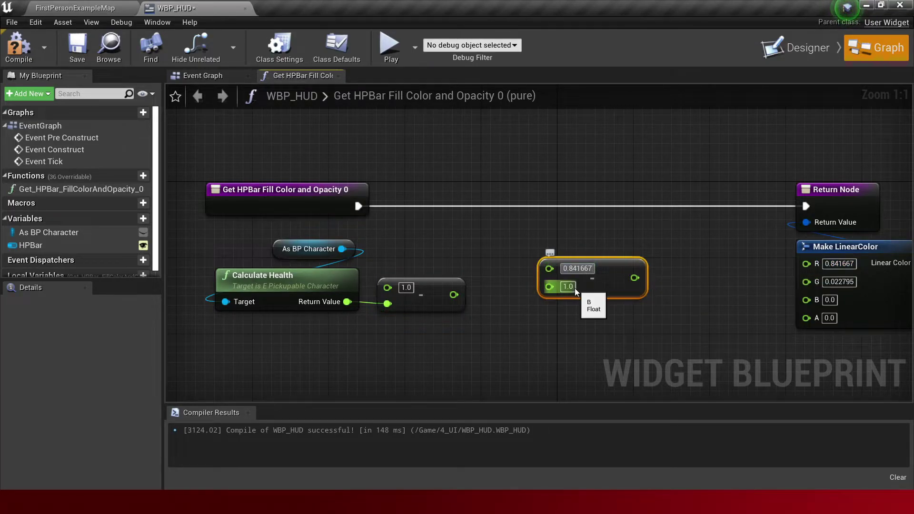
drag(549, 286, 460, 295)
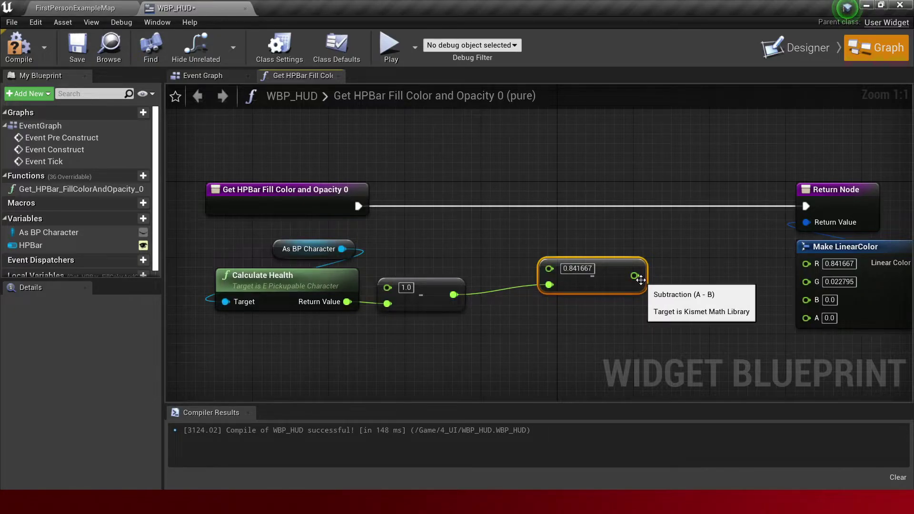
drag(634, 277, 807, 267)
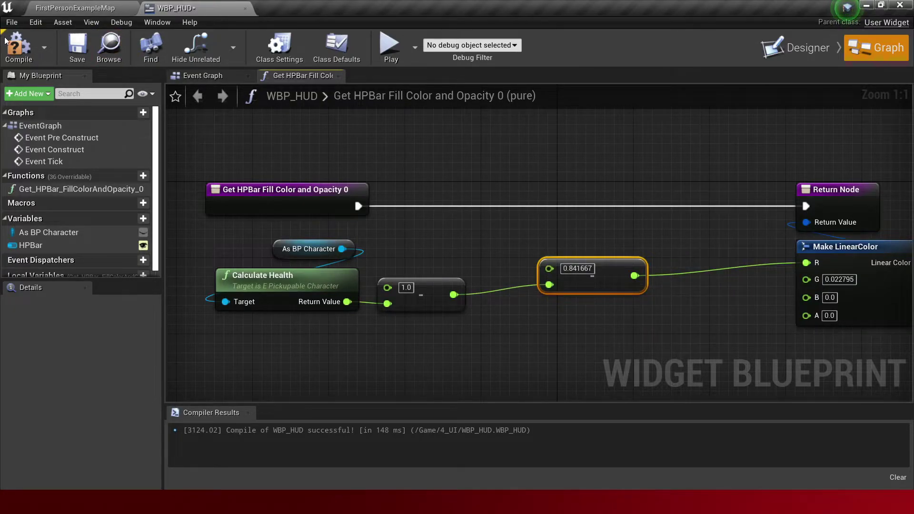
Compile and save the HUD widget blueprint, then switch to the level editor.
click(18, 47)
click(78, 48)
click(75, 8)
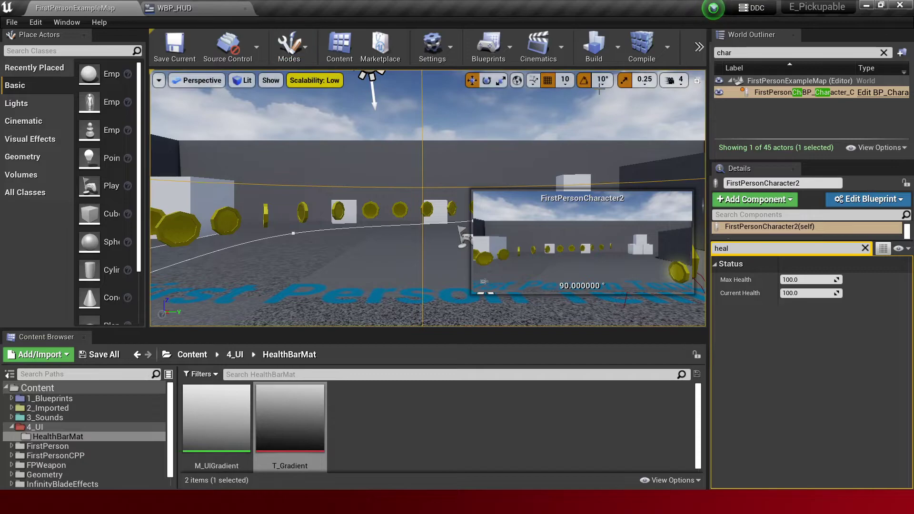
Go back to WBP_HUD, switch to the Designer, then return to the fill-colour graph.
click(175, 8)
click(763, 58)
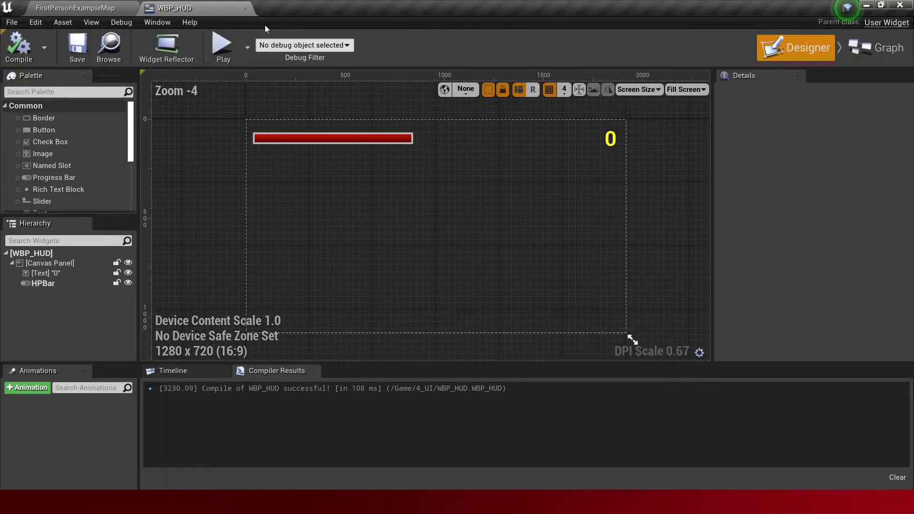
click(891, 59)
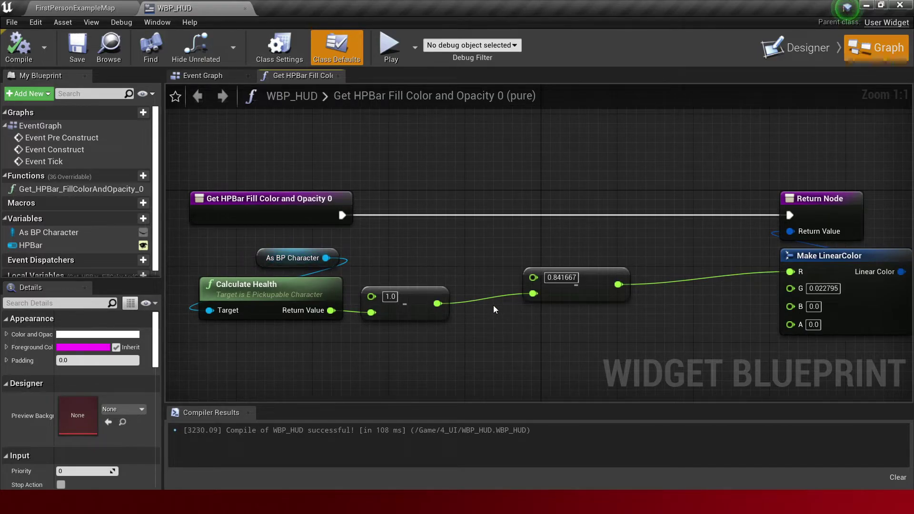
Rearrange and rewire the subtract nodes: Calculate Health → 1.0 subtraction → 0.841667 subtraction.
click(428, 312)
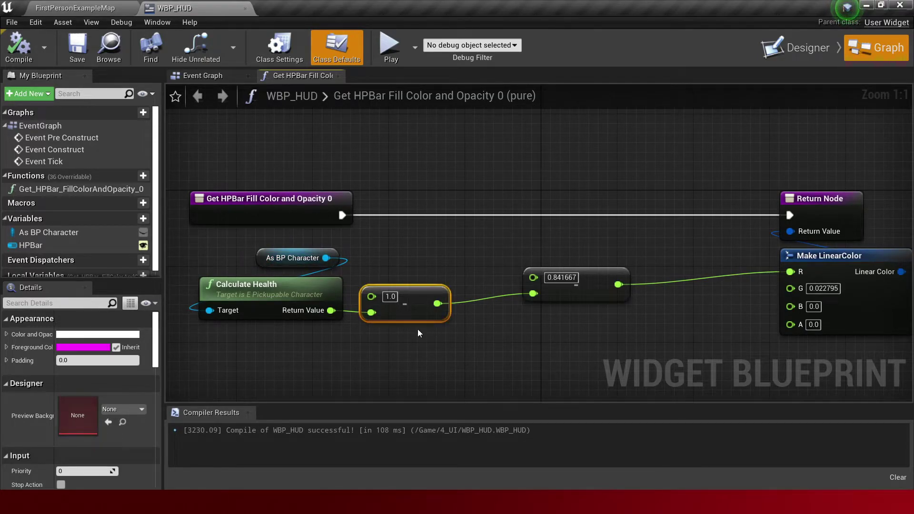
click(422, 361)
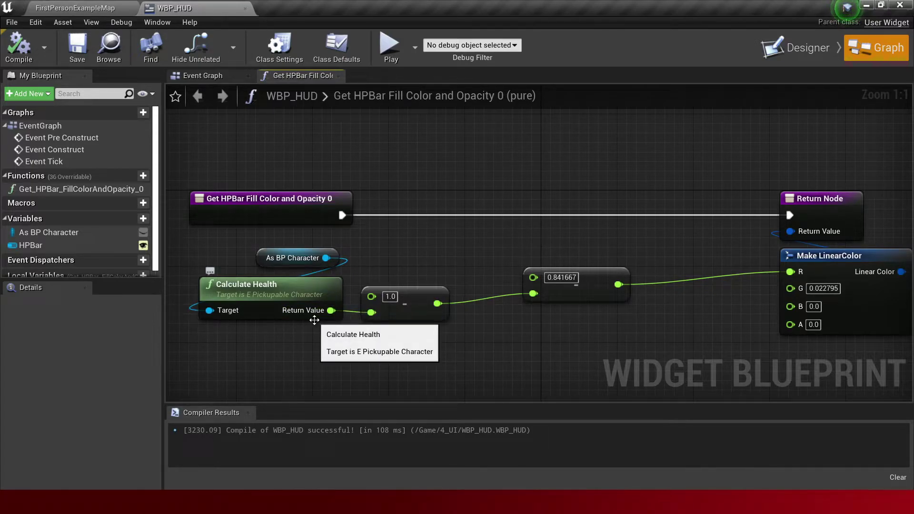
drag(414, 305, 433, 390)
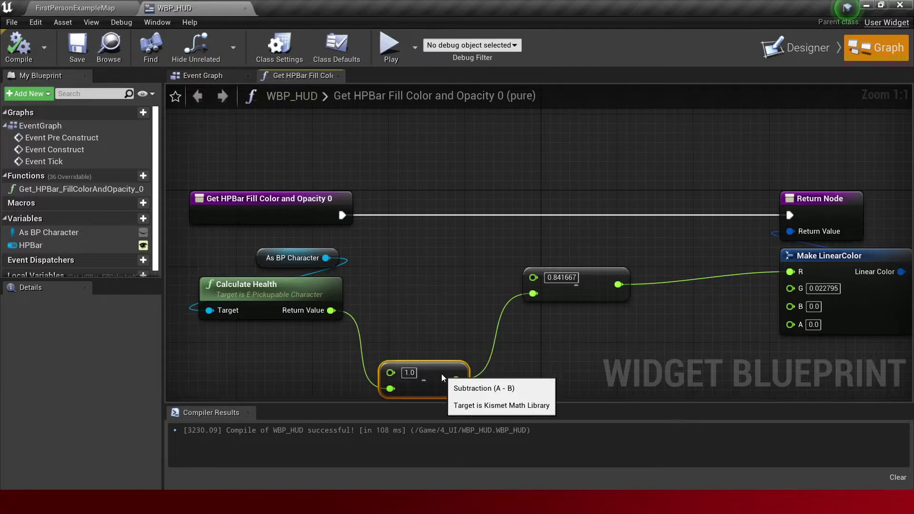
drag(331, 310, 533, 293)
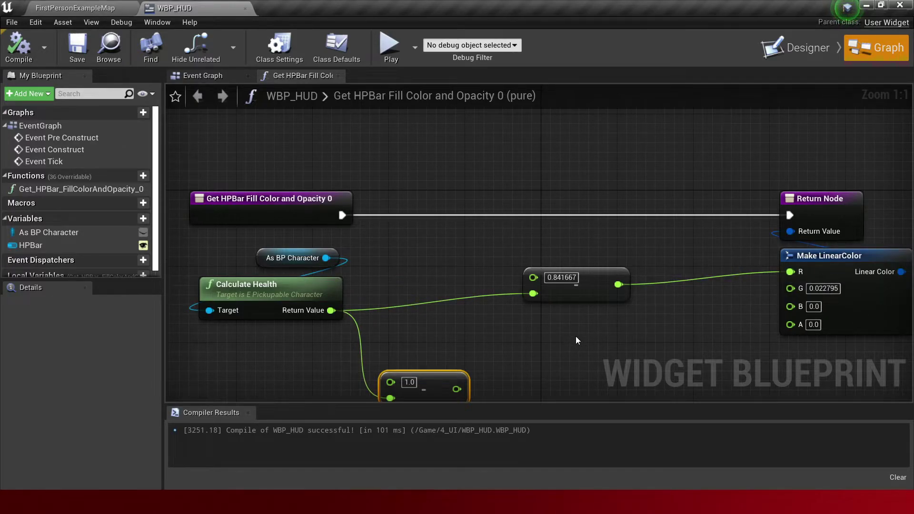
mouse_move(432, 381)
mouse_down()
mouse_move(431, 267)
mouse_move(533, 293)
mouse_up()
mouse_move(438, 279)
mouse_down()
mouse_move(438, 309)
mouse_move(420, 300)
mouse_move(430, 300)
mouse_up()
click(506, 366)
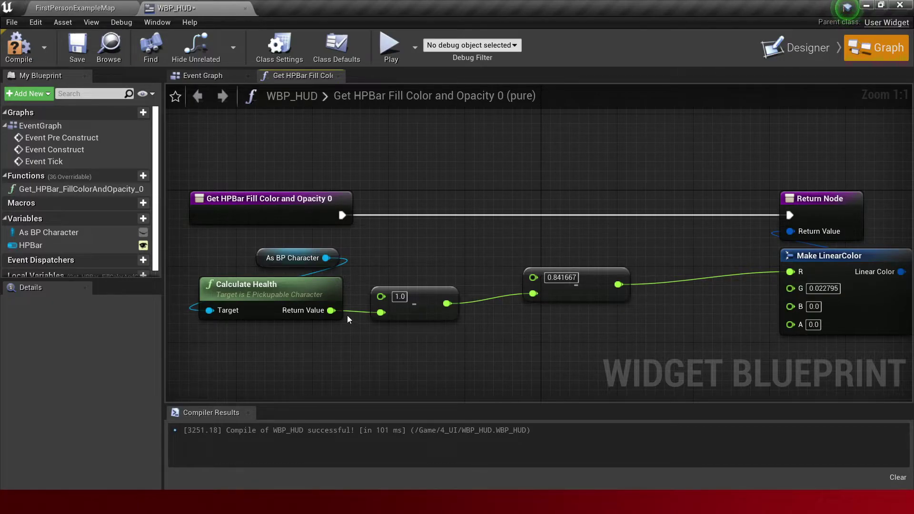
drag(325, 381, 612, 229)
Move the Notepad notes window aside and replace its text with 0.
click(609, 330)
key(alt+Tab)
mouse_move(527, 123)
mouse_down()
mouse_move(526, 159)
mouse_move(459, 358)
mouse_up()
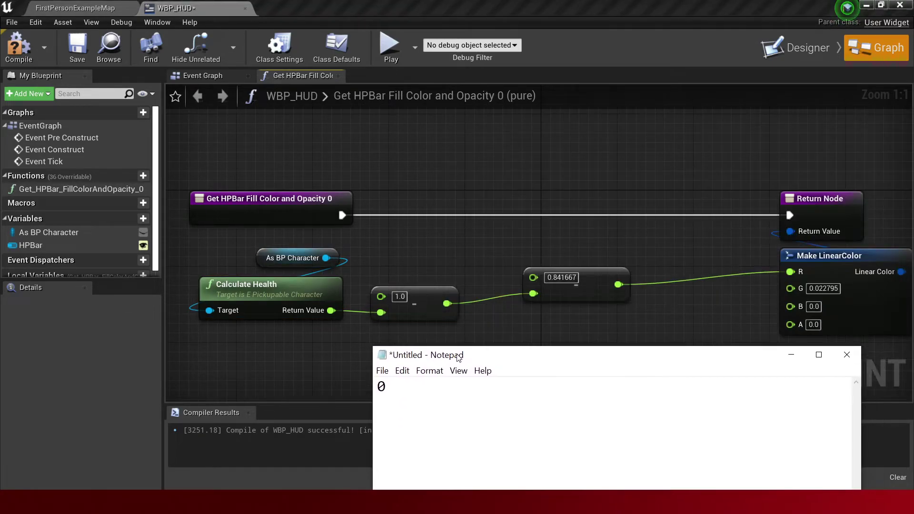
key(ctrl+a)
text(0)
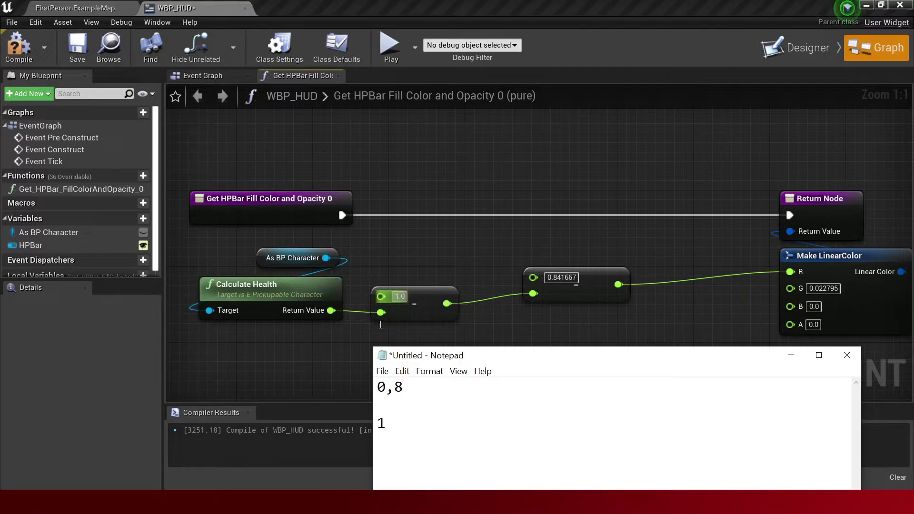
Select the Calculate Health node, then switch to the HUD layout designer.
click(261, 297)
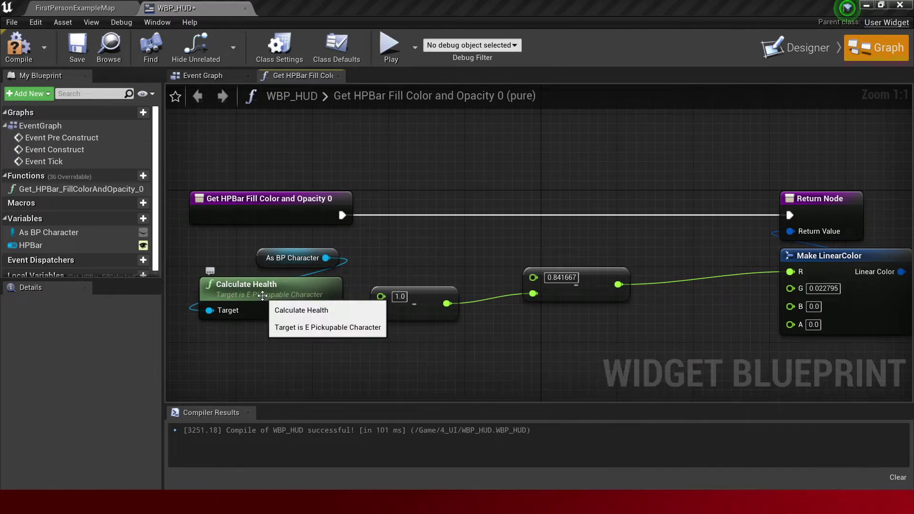
key(alt+Tab)
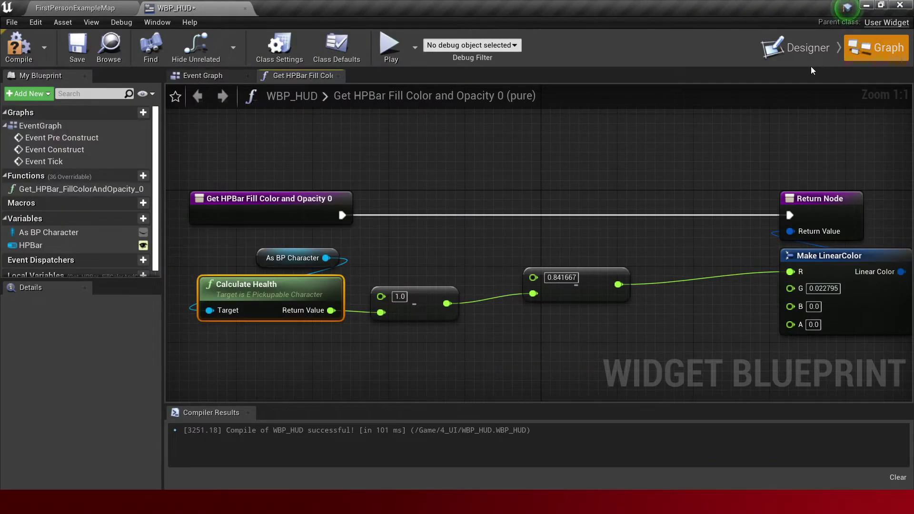
click(808, 51)
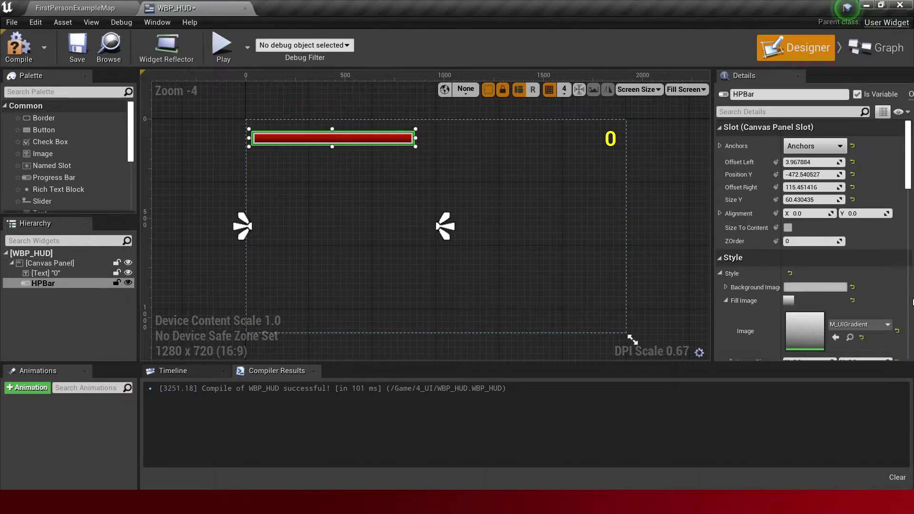
Remove the binding from HPBar's Fill Color and Opacity in the Details panel.
scroll(838, 299, down, 5)
scroll(837, 300, down, 5)
scroll(836, 300, down, 5)
scroll(840, 298, down, 5)
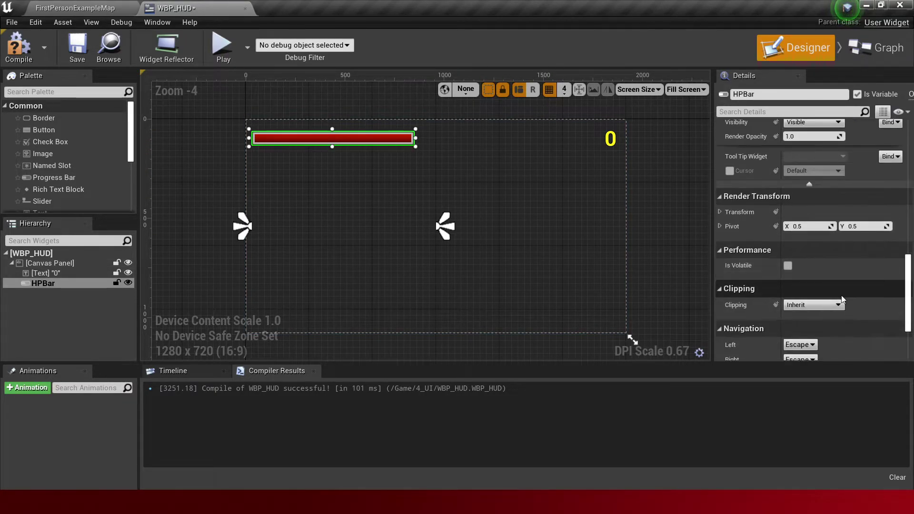
scroll(843, 291, down, 5)
scroll(840, 291, up, 5)
scroll(839, 293, up, 5)
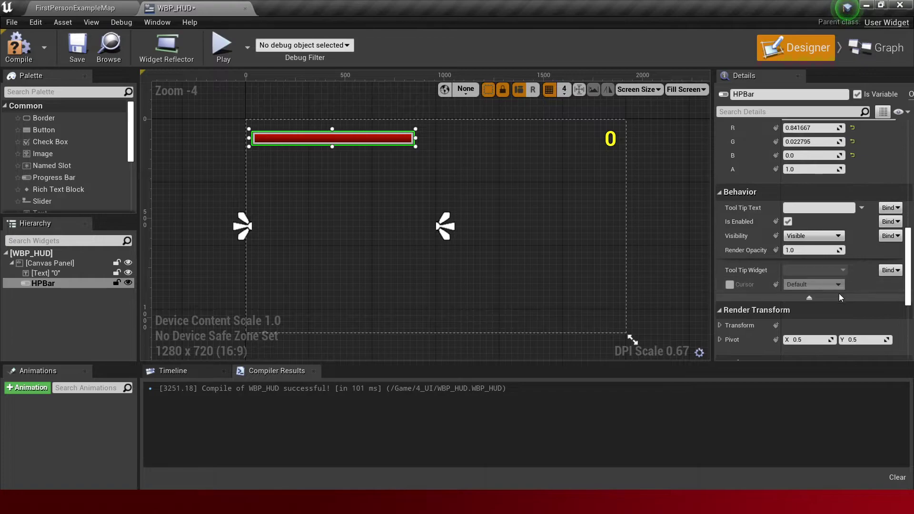
scroll(839, 293, down, 3)
scroll(818, 295, down, 3)
scroll(821, 293, up, 5)
scroll(824, 291, up, 5)
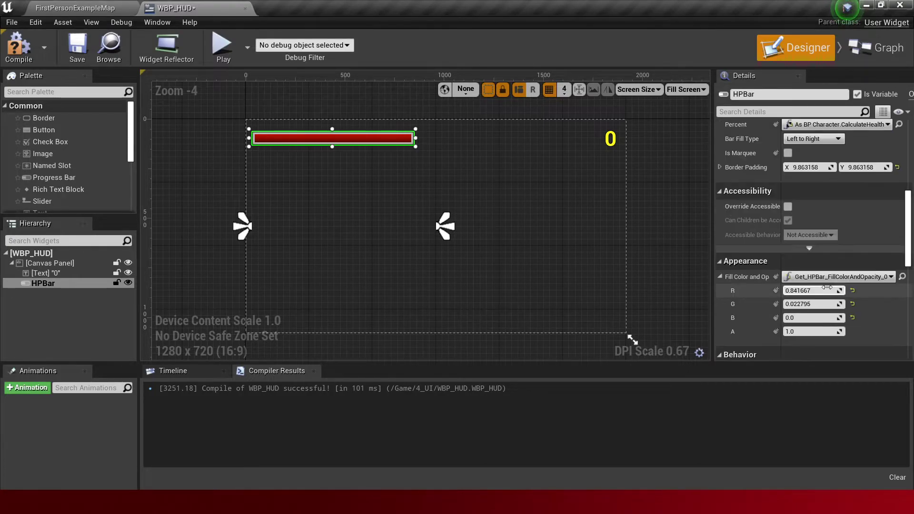
click(840, 277)
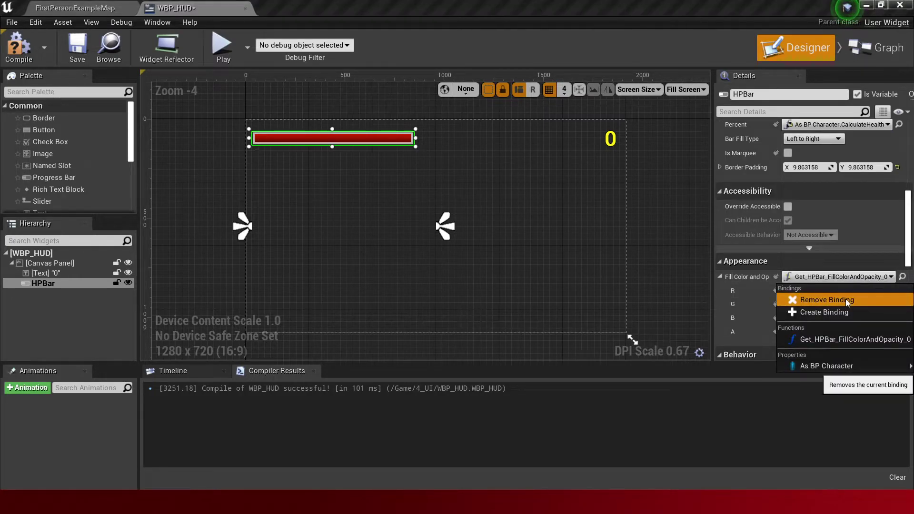
click(846, 299)
Preview a darker red by lowering R in the Color Picker, then cancel the change.
click(844, 278)
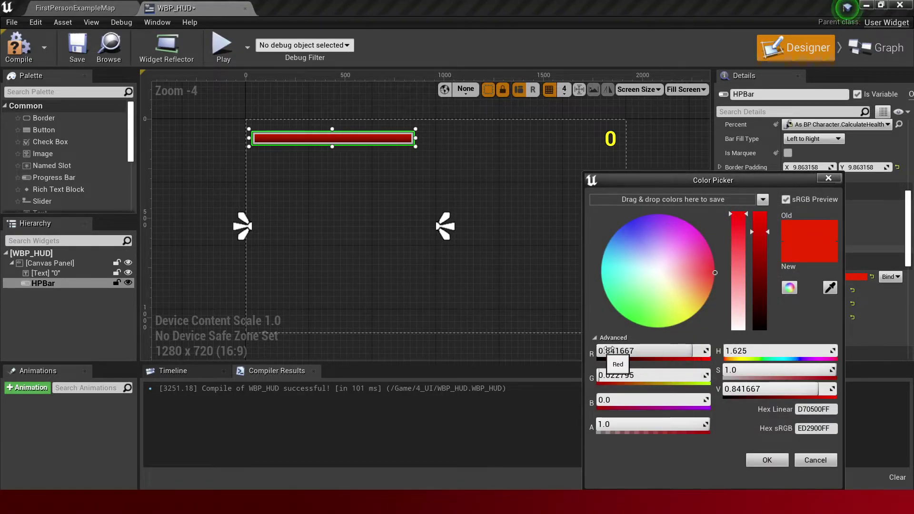
drag(692, 351, 629, 351)
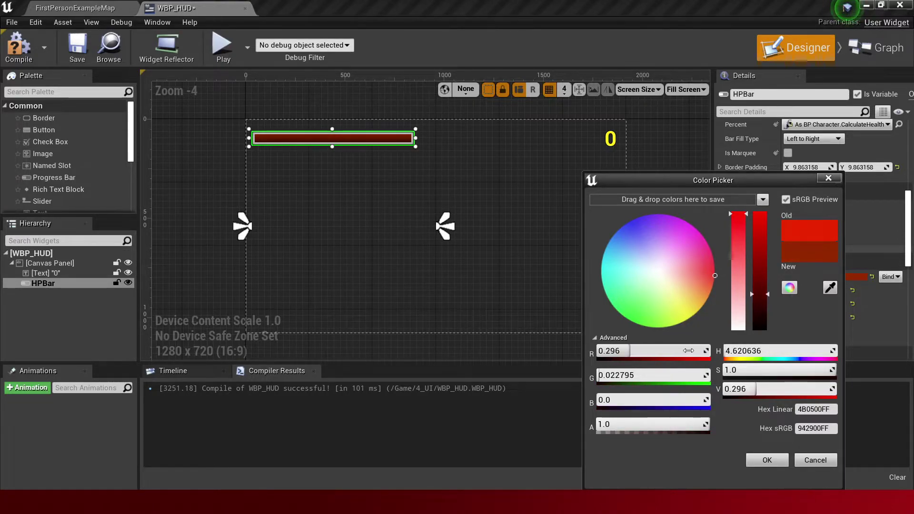
click(815, 460)
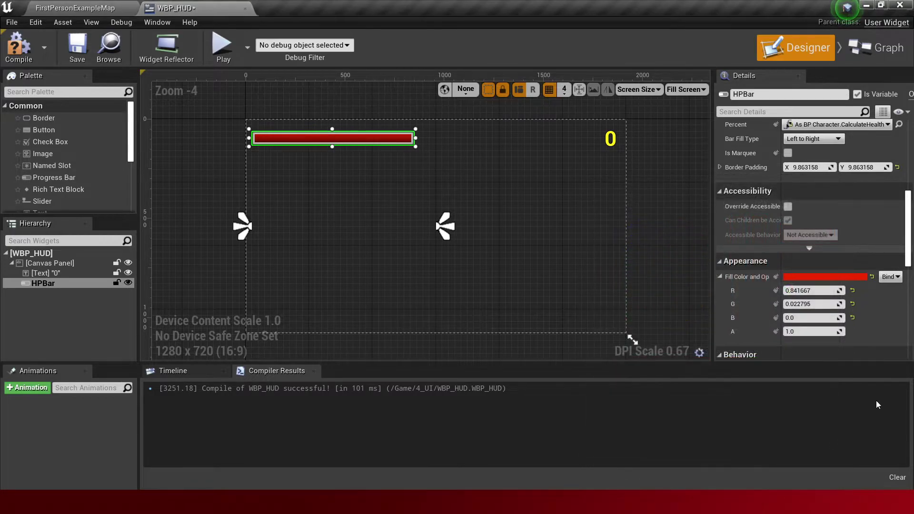
Rebind the fill colour to Get_HPBar_FillColorAndOpacity_0 and open its function graph.
click(888, 276)
click(855, 325)
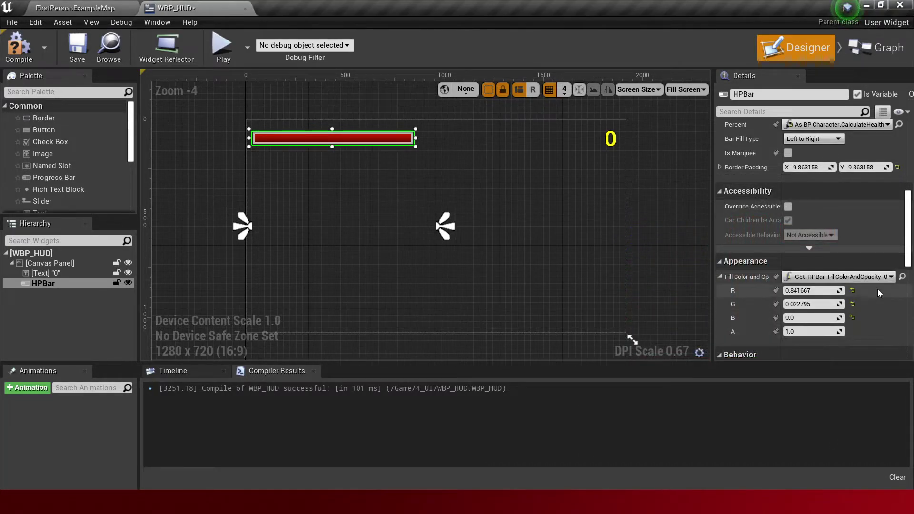
click(865, 56)
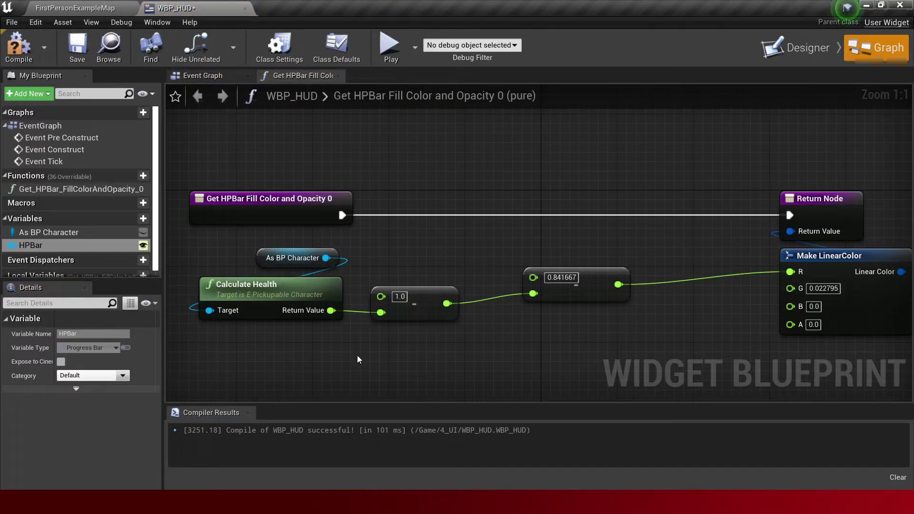
Bring up the scratch notes and edit them to read 0,8 and .2.
key(alt+Tab)
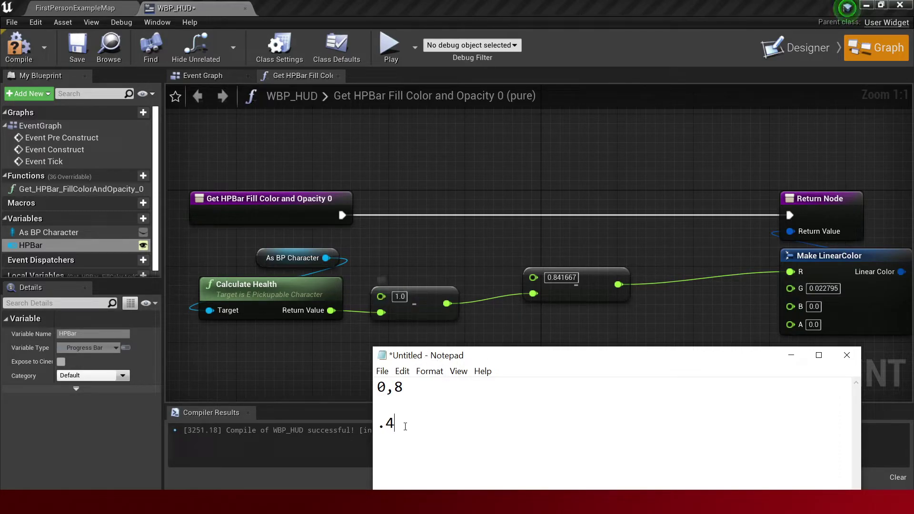
drag(405, 423, 369, 423)
click(390, 429)
text(.2)
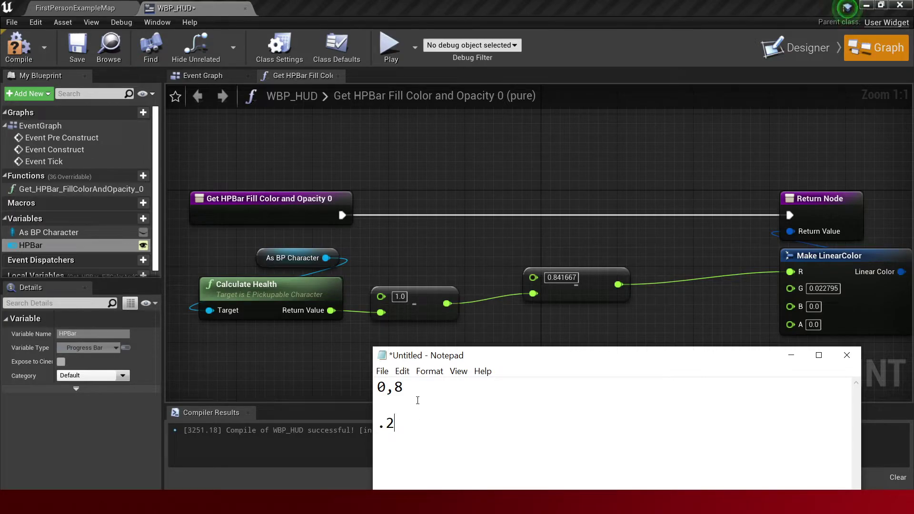
key(shift+Home)
click(475, 422)
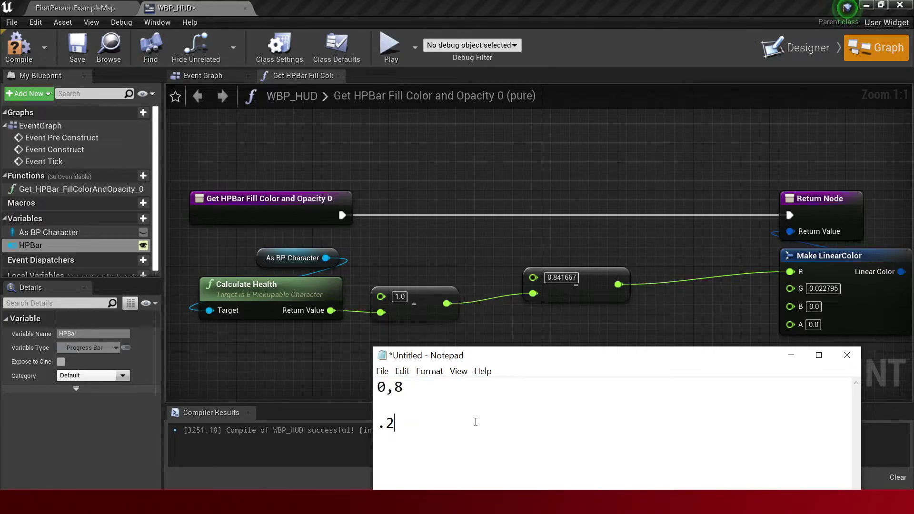
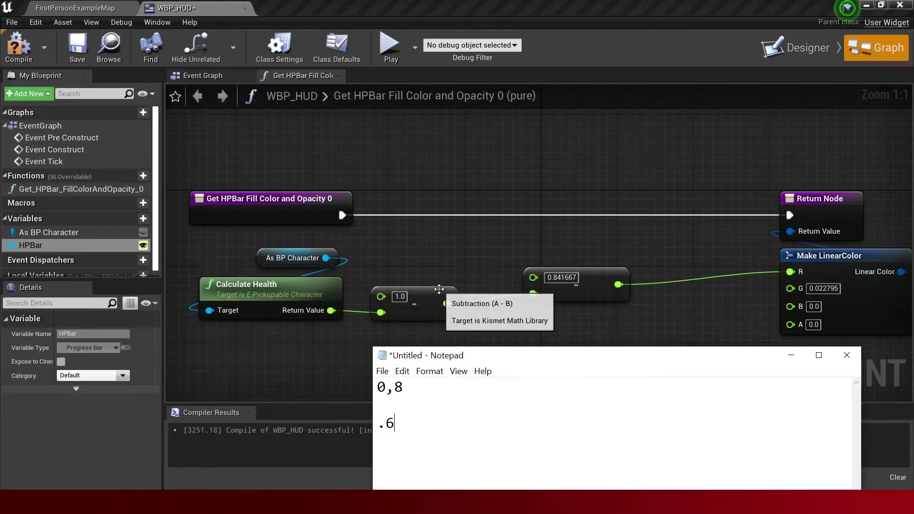
Move the 1.0 Subtract node aside and wire Calculate Health's Return Value straight into the 0.841667 node.
click(791, 355)
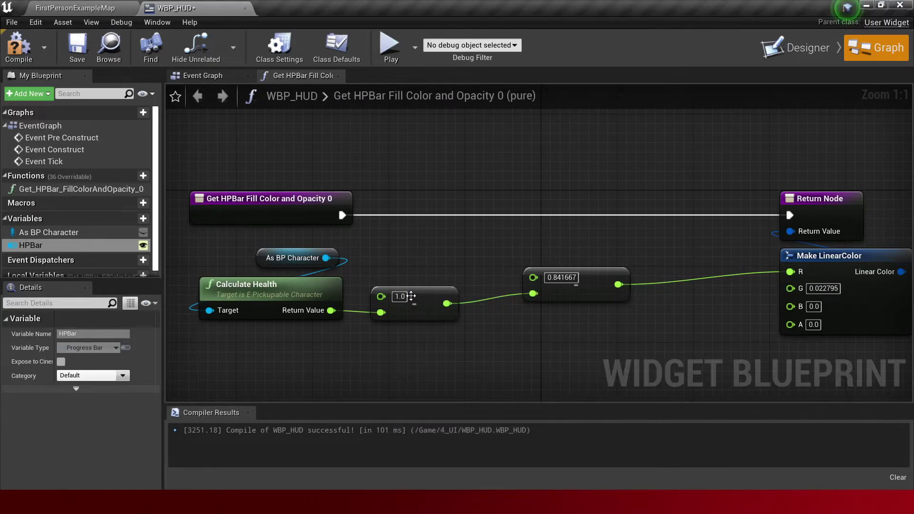
drag(430, 305, 428, 371)
drag(331, 310, 533, 293)
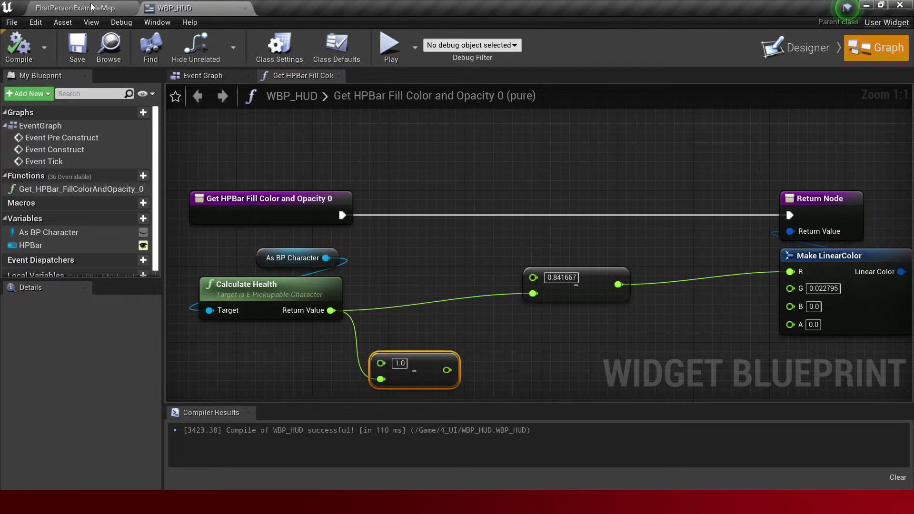
click(75, 8)
Play the level in the editor, walk the character forward, then stop the session.
key(alt+p)
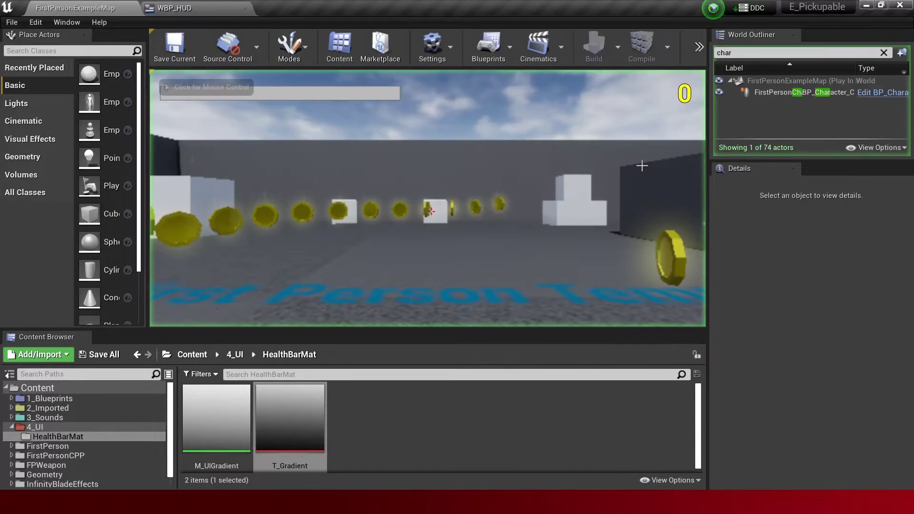
click(340, 100)
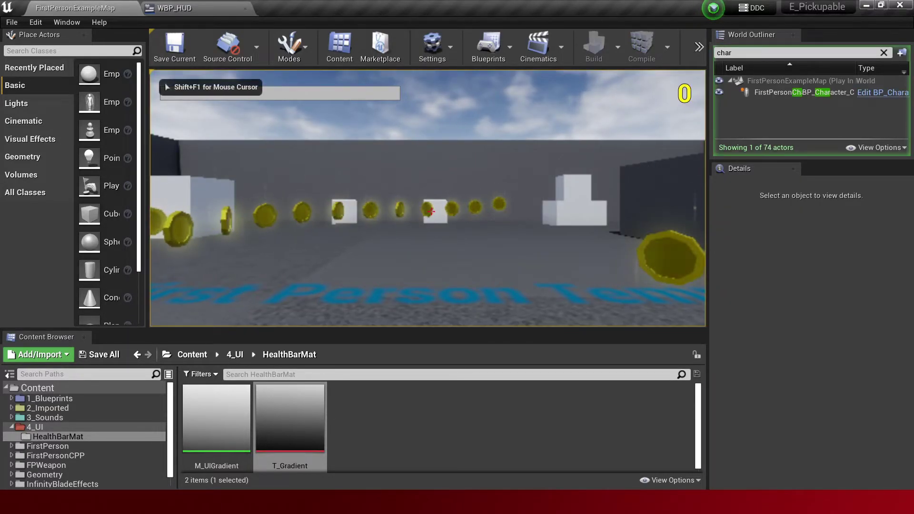
key(w)
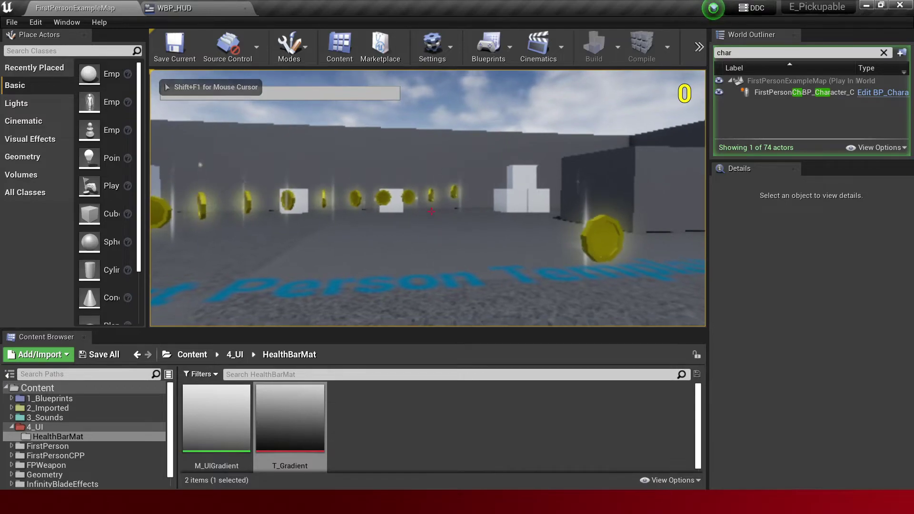
key(w)
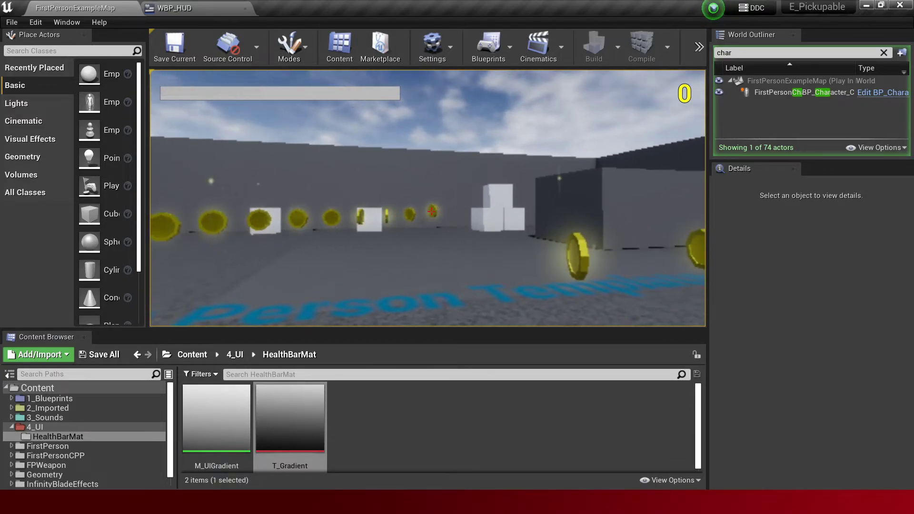
key(Escape)
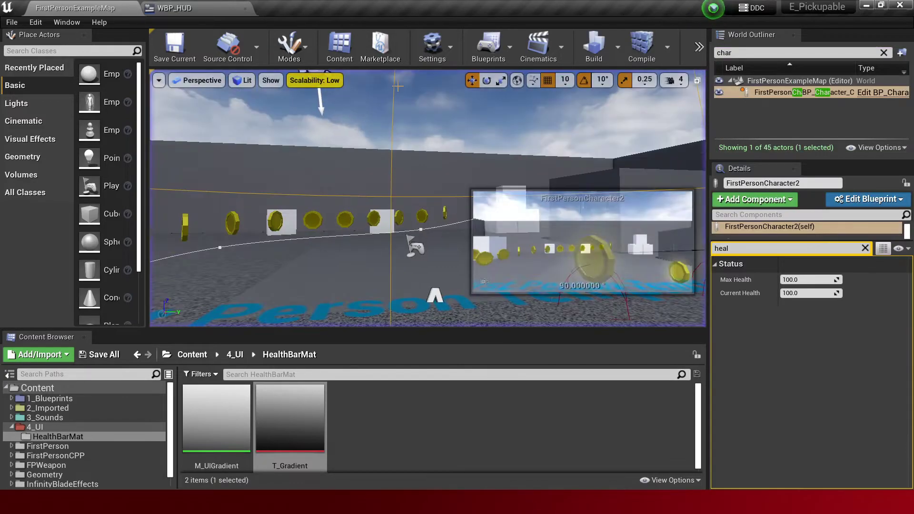
Play again, select the character, lower its Current Health to about 24.76, then return to WBP_HUD.
key(alt+p)
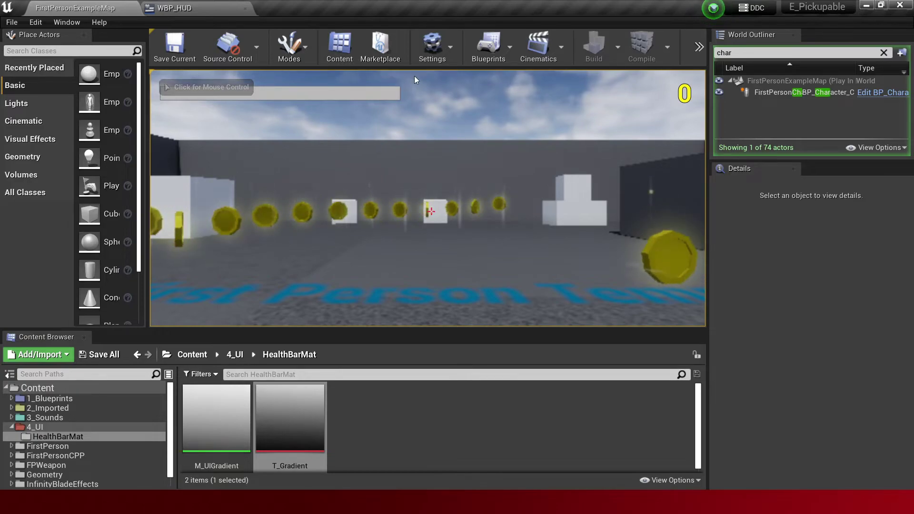
click(414, 76)
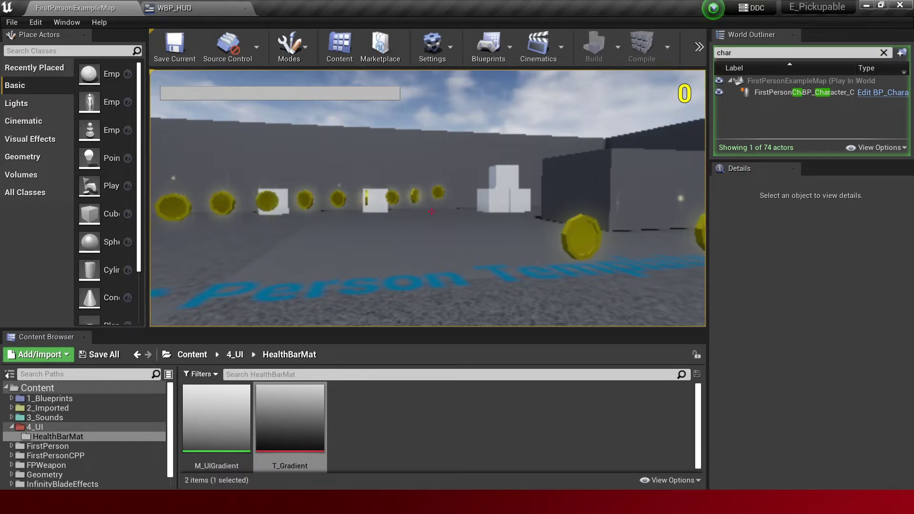
key(shift+F1)
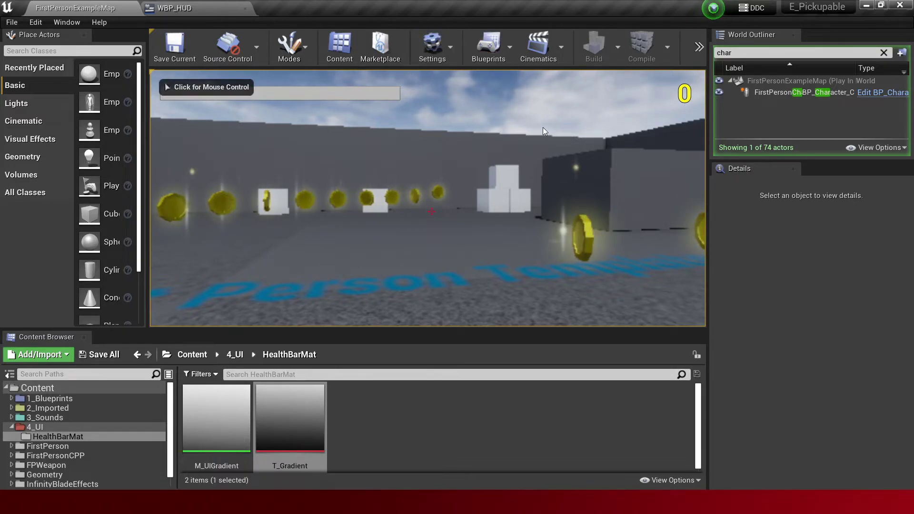
click(790, 92)
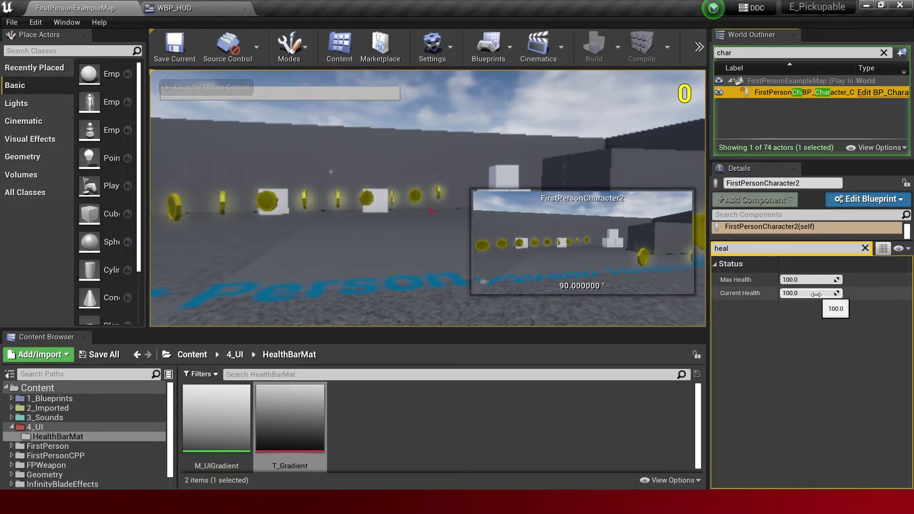
drag(830, 293, 799, 293)
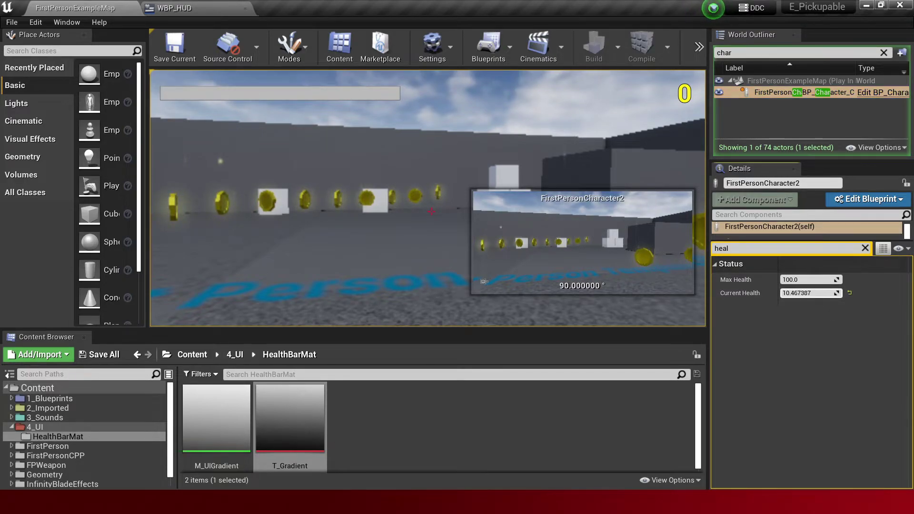
key(Escape)
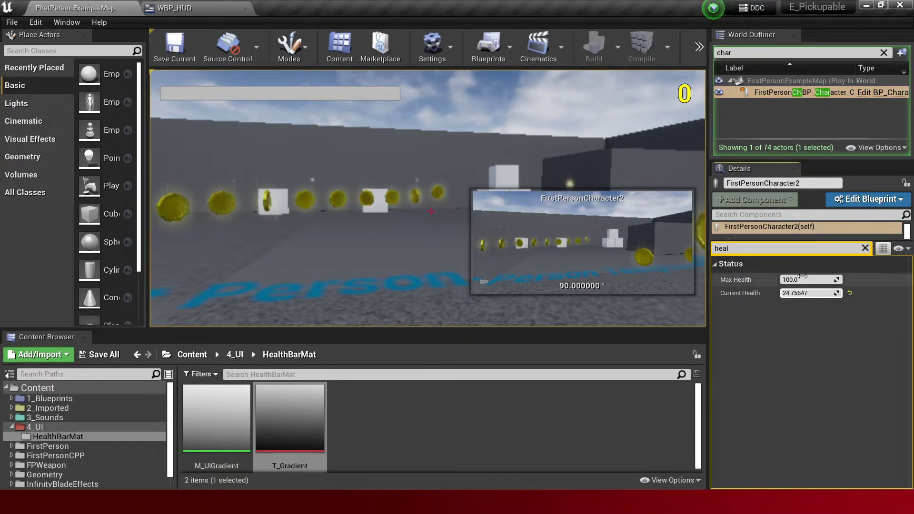
click(197, 4)
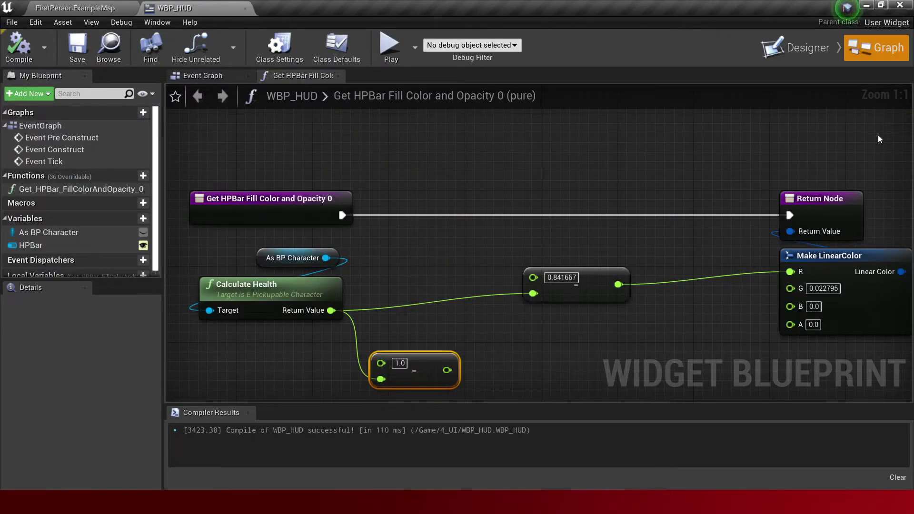
Check the HPBar fill colour in Designer, then set Make LinearColor's alpha to 1.
click(792, 59)
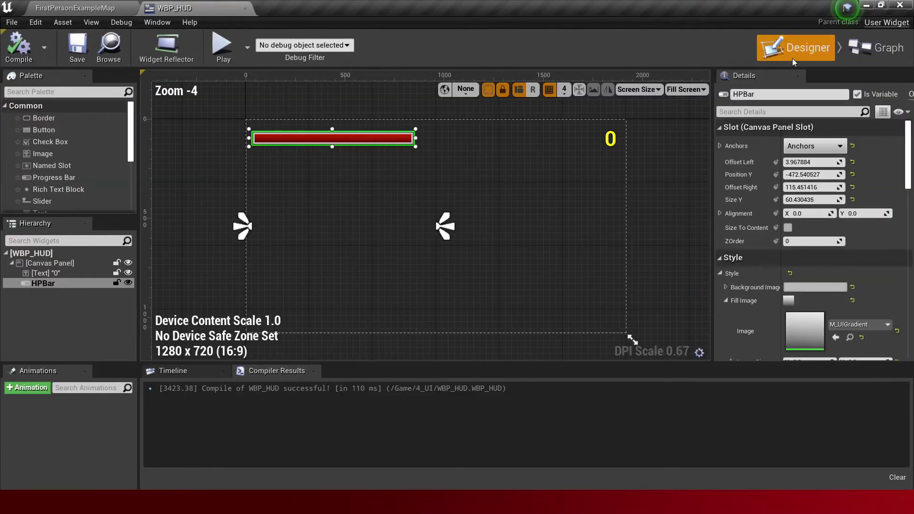
scroll(860, 292, down, 10)
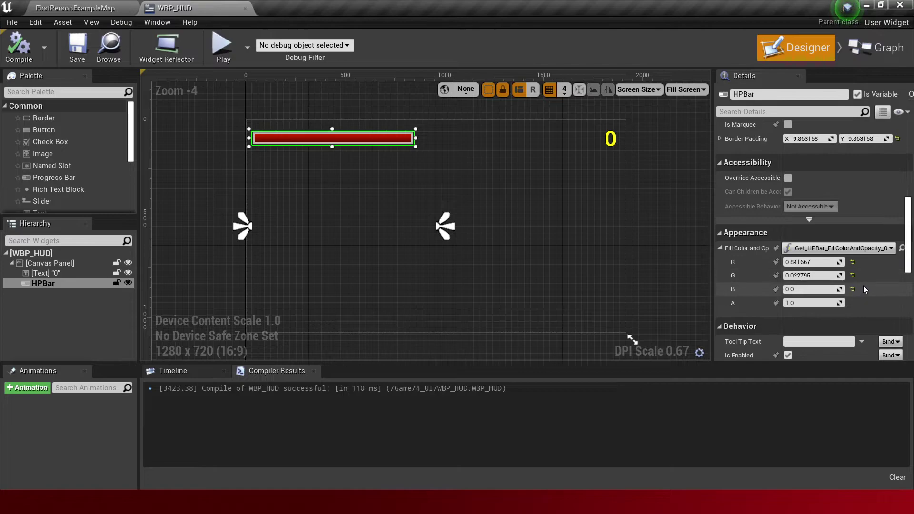
click(852, 50)
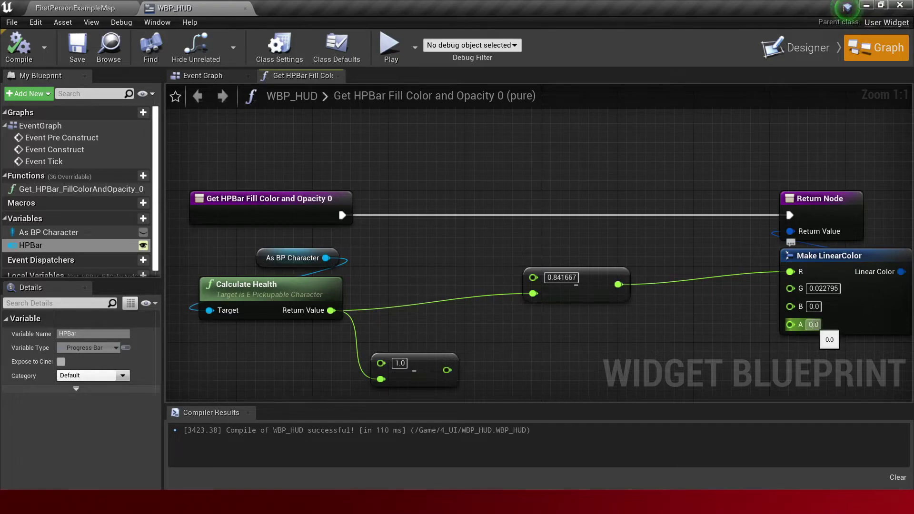
click(817, 325)
text(1)
key(Return)
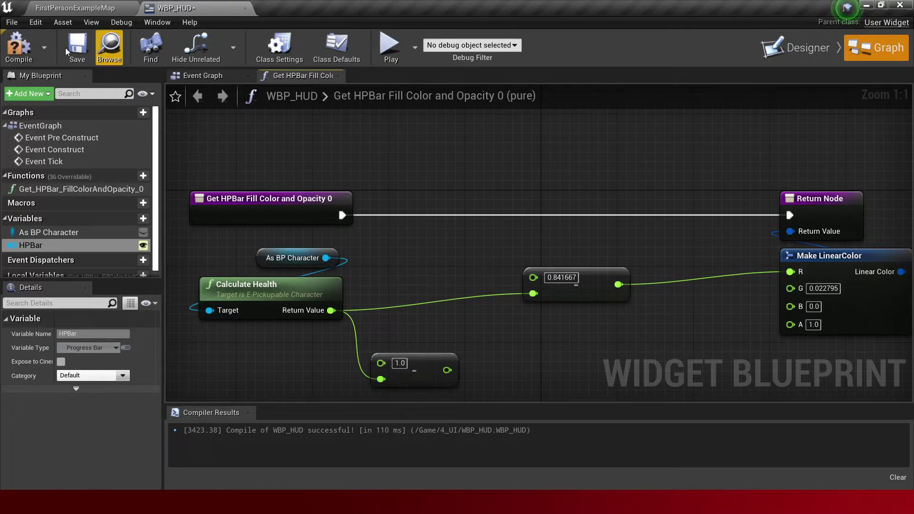
Recompile WBP_HUD and start a play test of FirstPersonExampleMap.
click(22, 50)
click(96, 4)
click(642, 48)
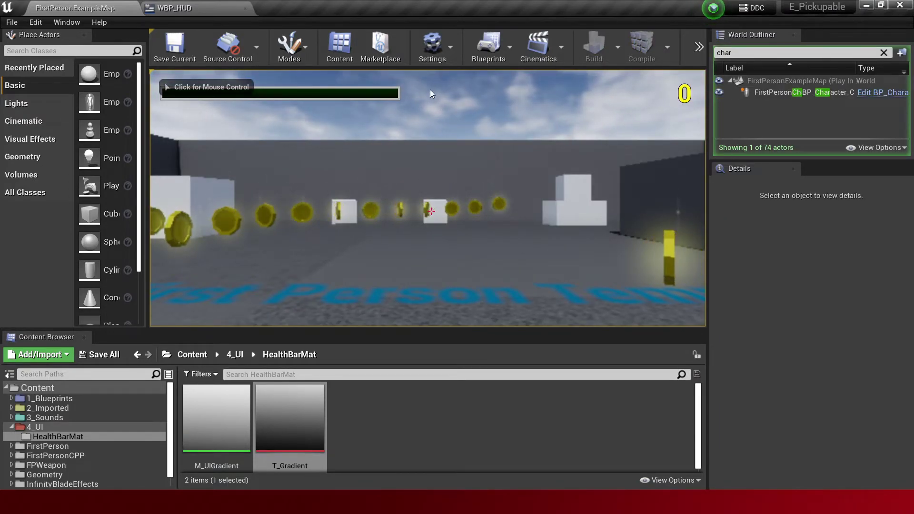
Select the player character and adjust its Current Health while checking the notes.
click(790, 92)
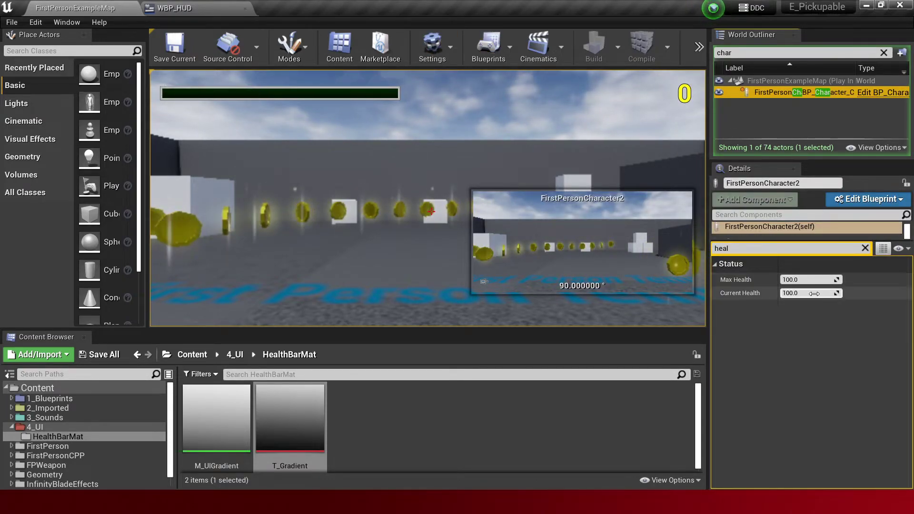
mouse_move(826, 293)
mouse_down()
mouse_move(790, 294)
mouse_move(838, 293)
mouse_up()
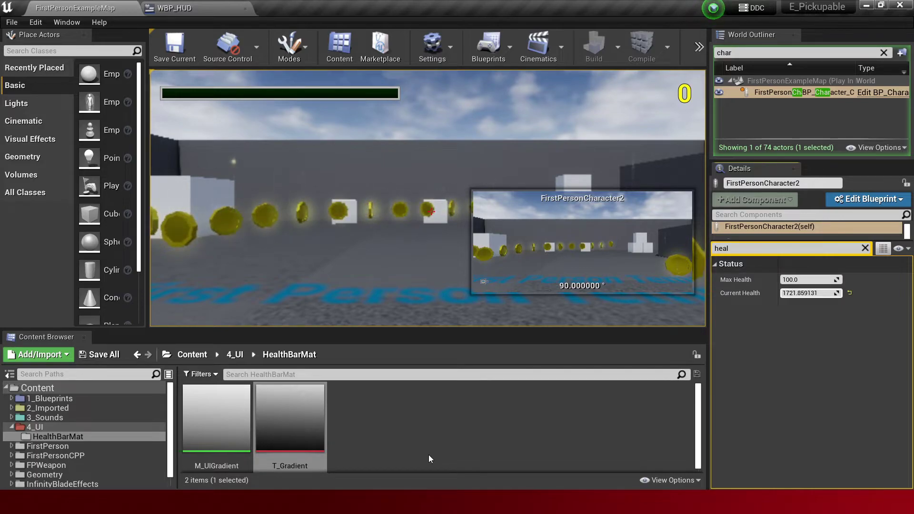
key(alt+Tab)
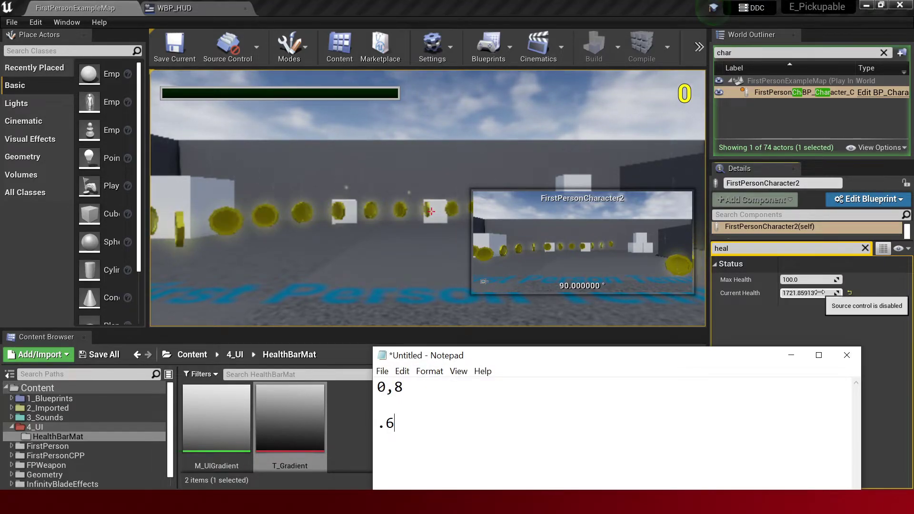
key(alt+Tab)
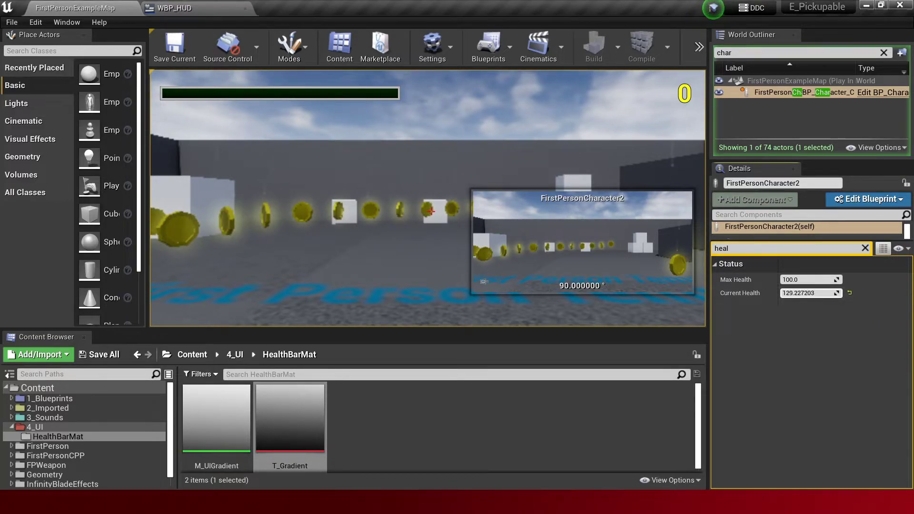
Set Current Health to 50, watch the health bar drain, then stop the play session.
click(807, 294)
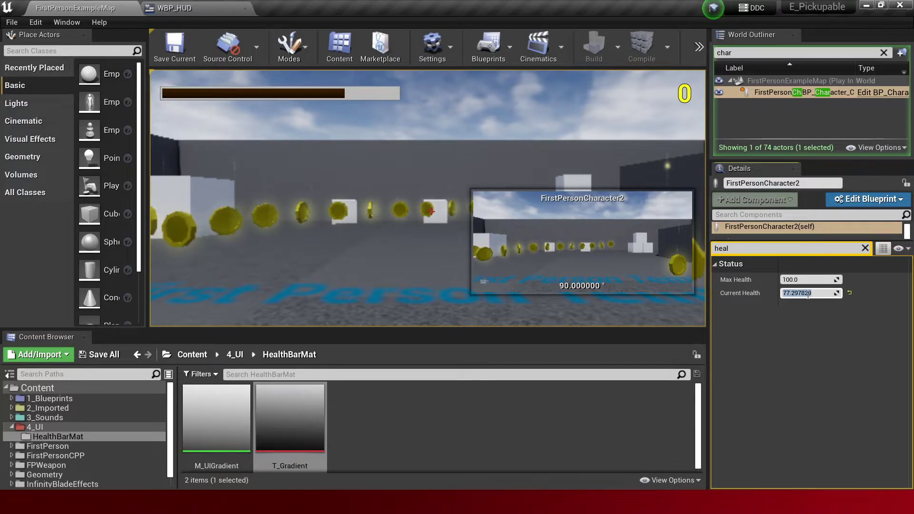
text(50)
key(Return)
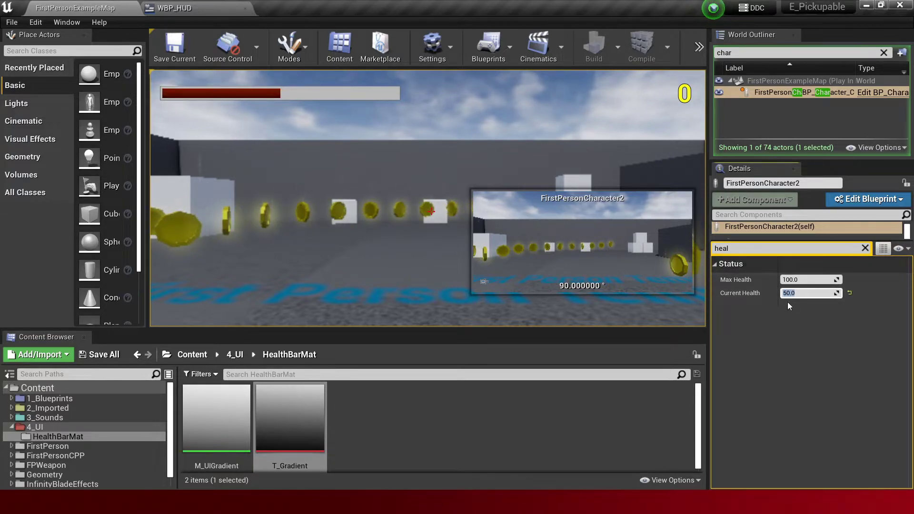
key(alt+Tab)
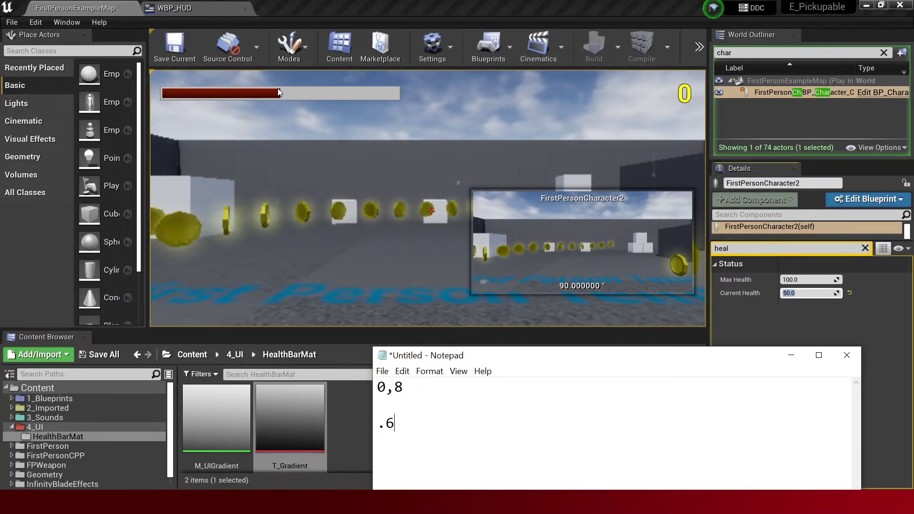
click(814, 293)
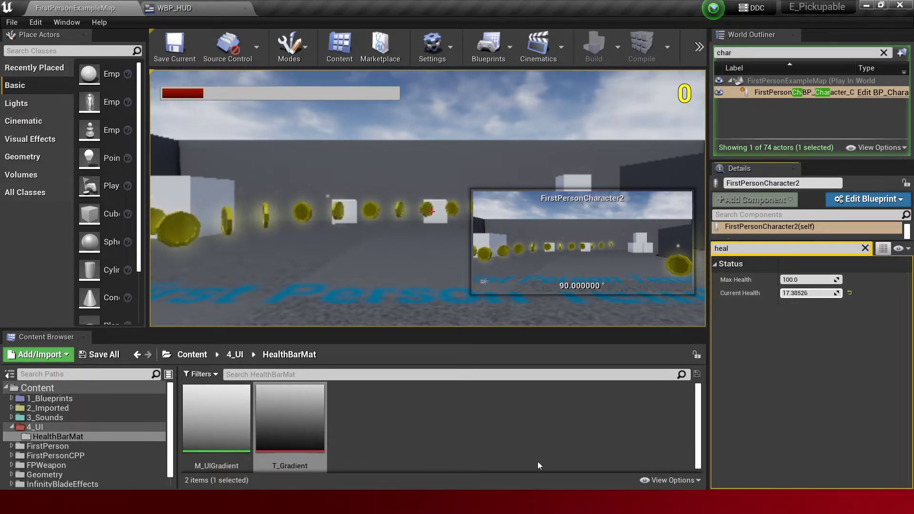
key(alt+Tab)
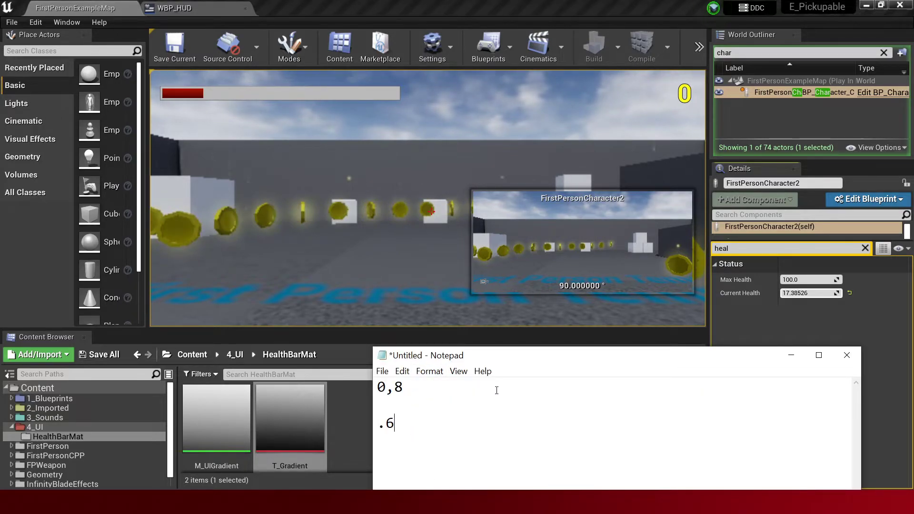
click(806, 307)
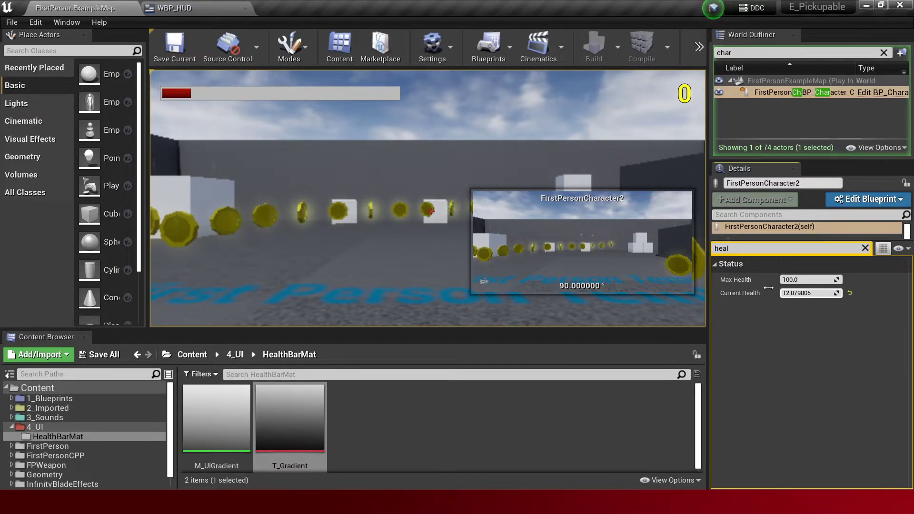
key(Escape)
Reposition the Subtract node in WBP_HUD, recompile, and play-test by changing Current Health.
click(188, 9)
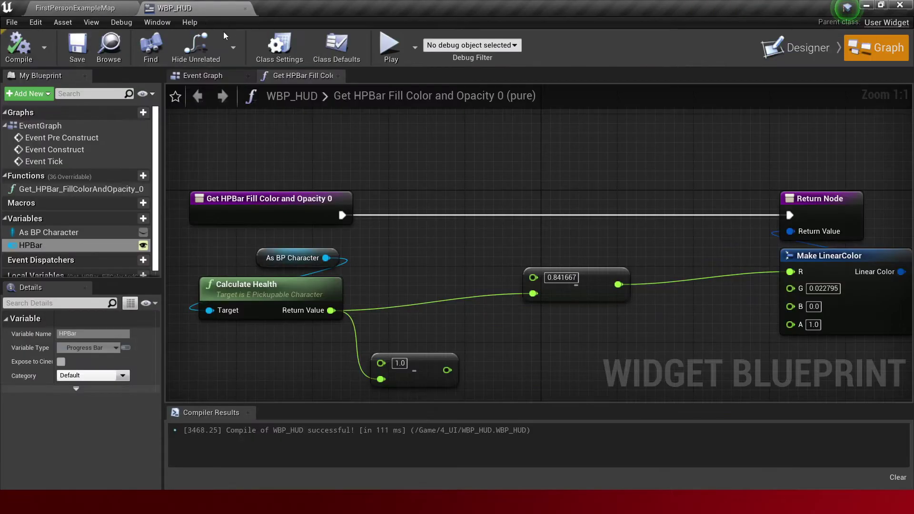
mouse_move(409, 377)
mouse_down()
mouse_move(420, 310)
mouse_move(534, 295)
mouse_up()
click(19, 45)
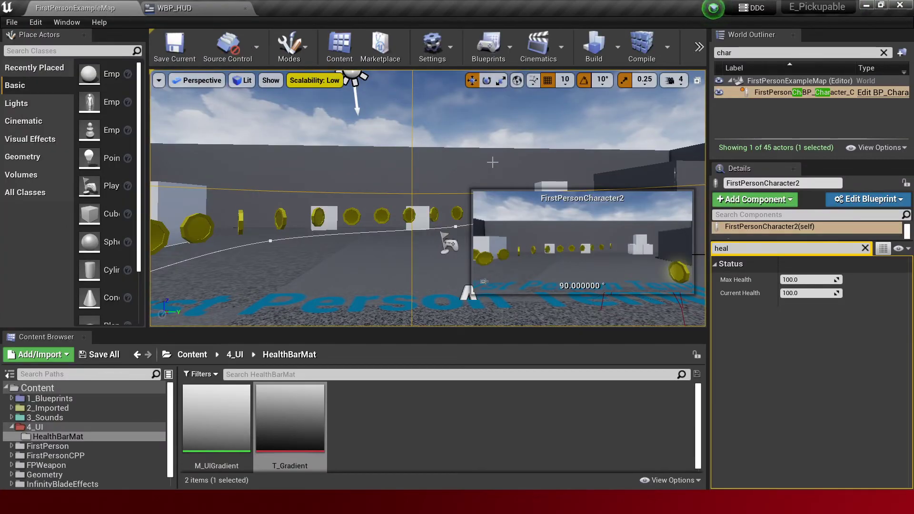
key(alt+p)
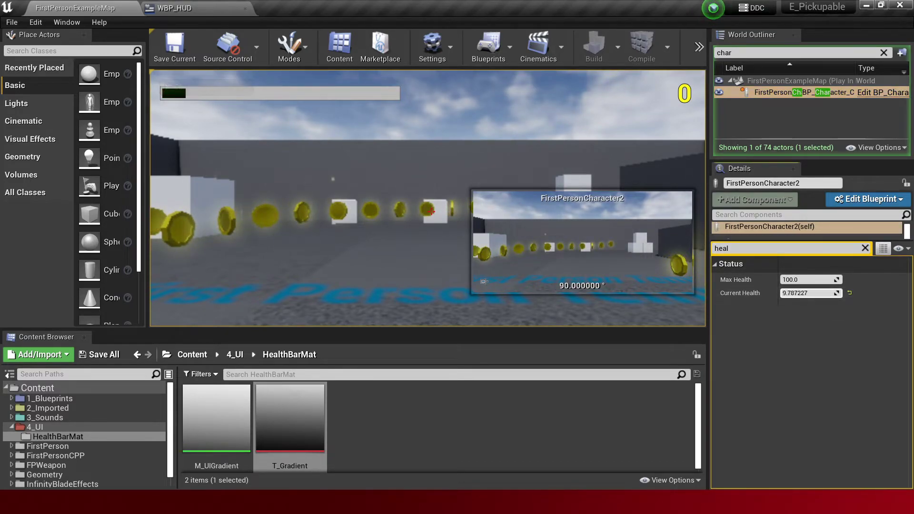
mouse_move(809, 293)
mouse_down()
mouse_move(837, 292)
mouse_move(785, 292)
mouse_up()
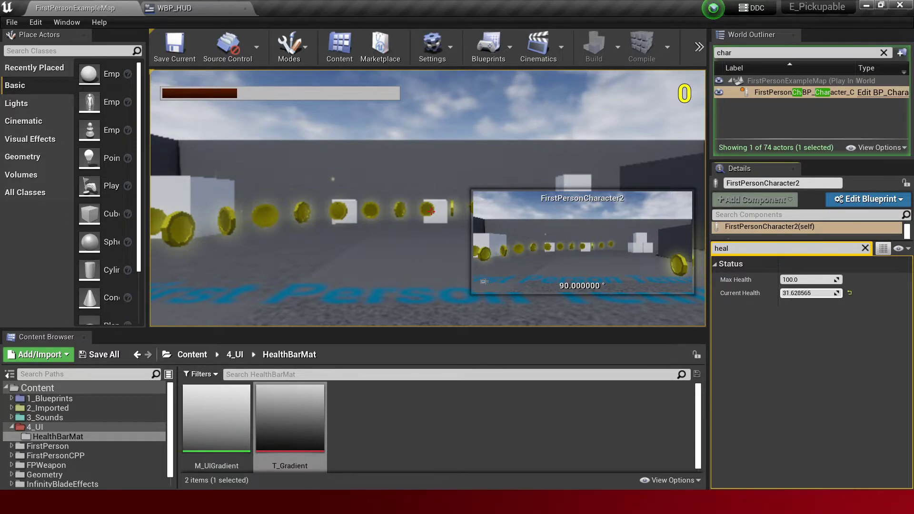
key(F8)
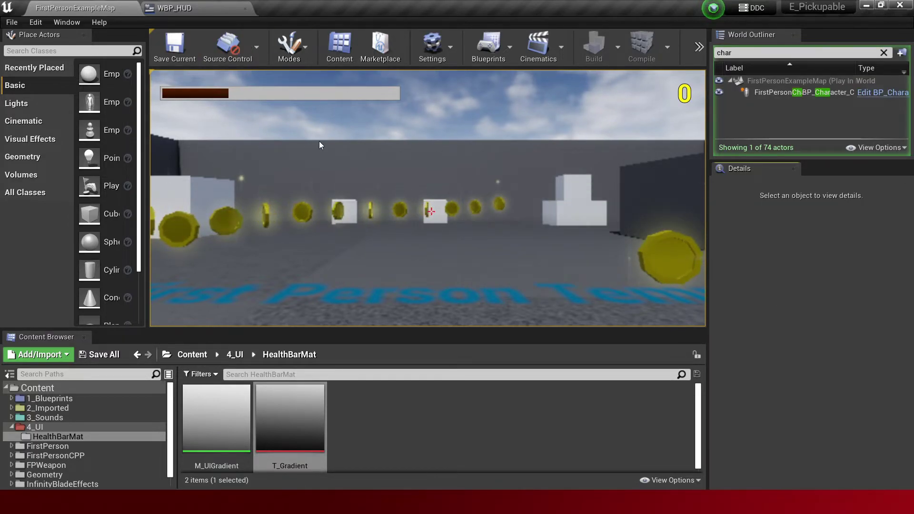
click(319, 140)
key(F8)
Change the second Subtract node's value from 0.841667 to 1.0 and recompile WBP_HUD.
click(196, 9)
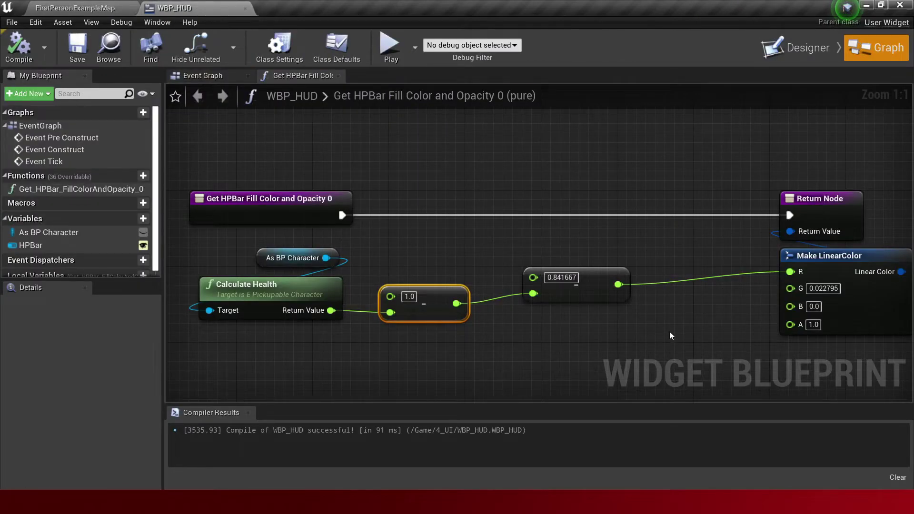
click(569, 281)
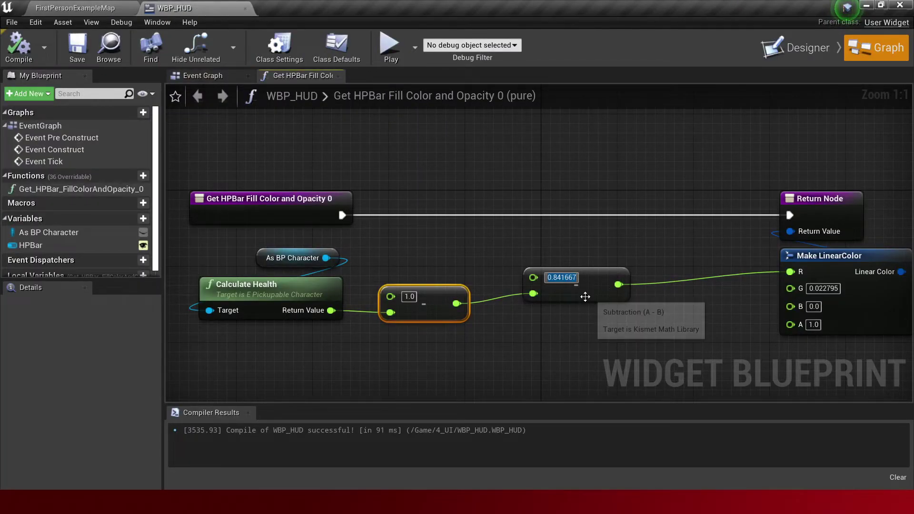
text(1)
click(591, 249)
click(19, 48)
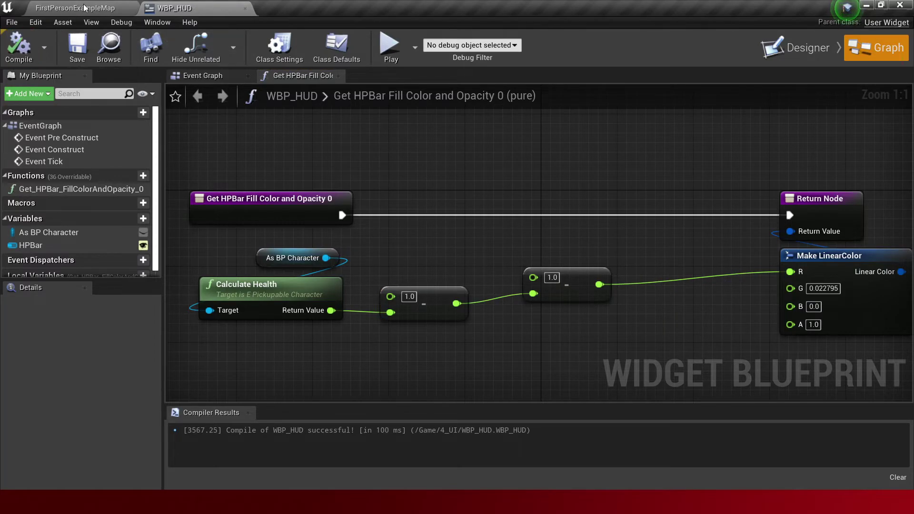
Play-test the level, inspecting the player character's health, then stop.
click(75, 8)
key(alt+p)
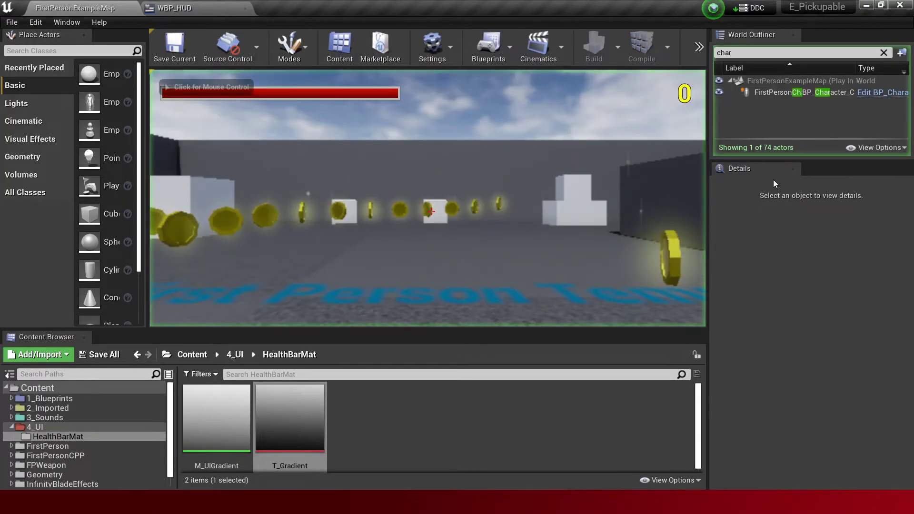
click(781, 93)
text(heal)
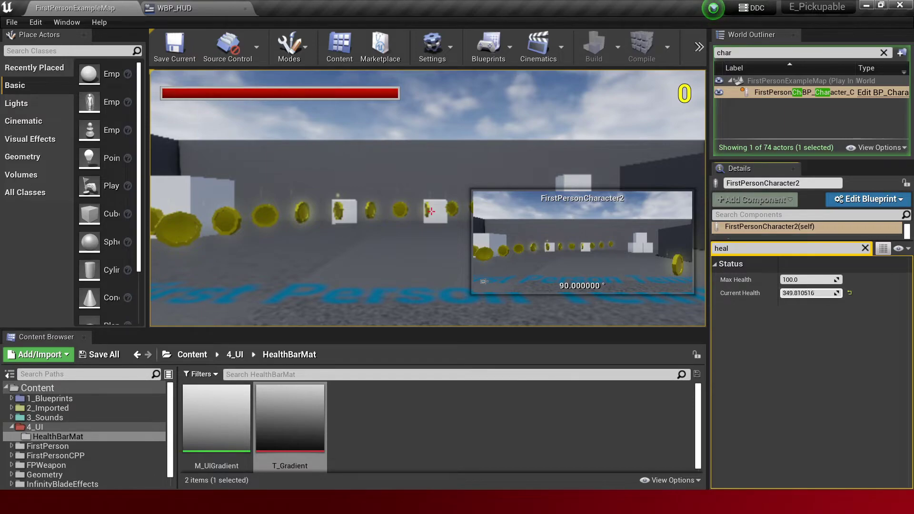
click(516, 132)
key(Escape)
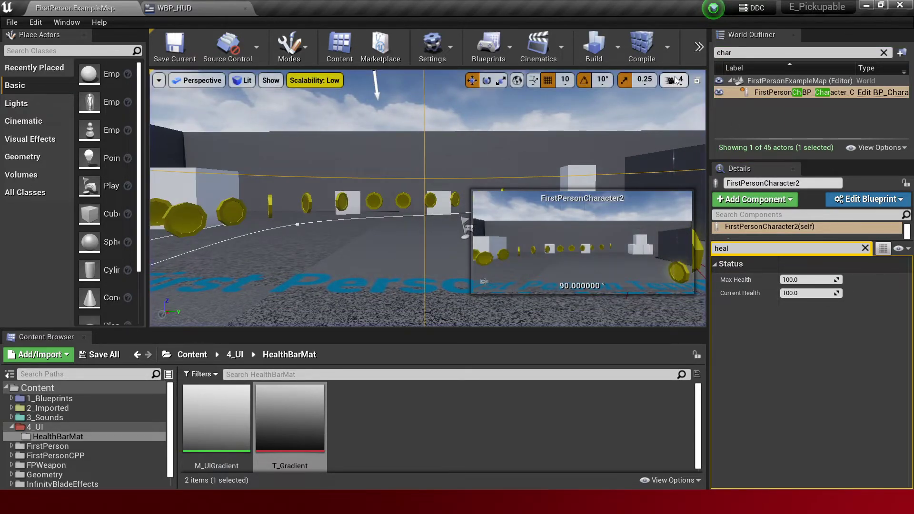
Play again with the character's Current Health set to 30, stop, and reopen WBP_HUD.
key(alt+p)
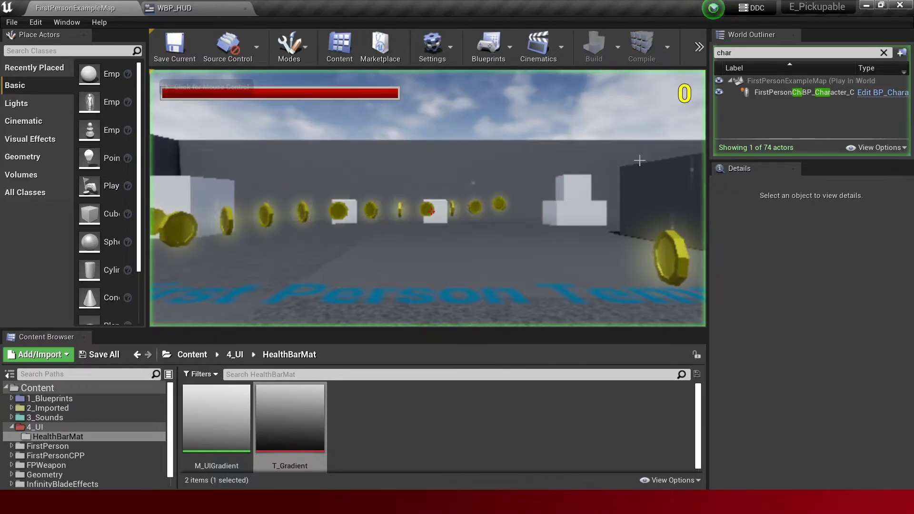
click(795, 94)
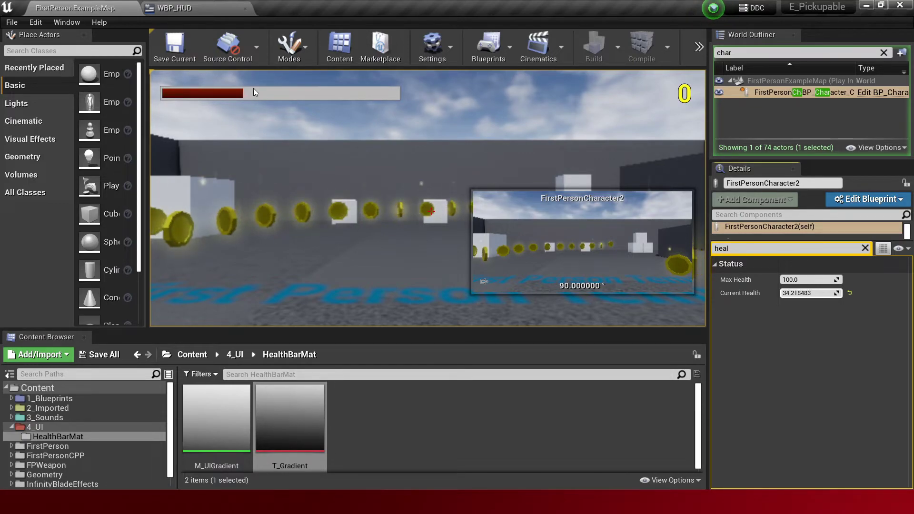
click(808, 295)
text(30)
key(Return)
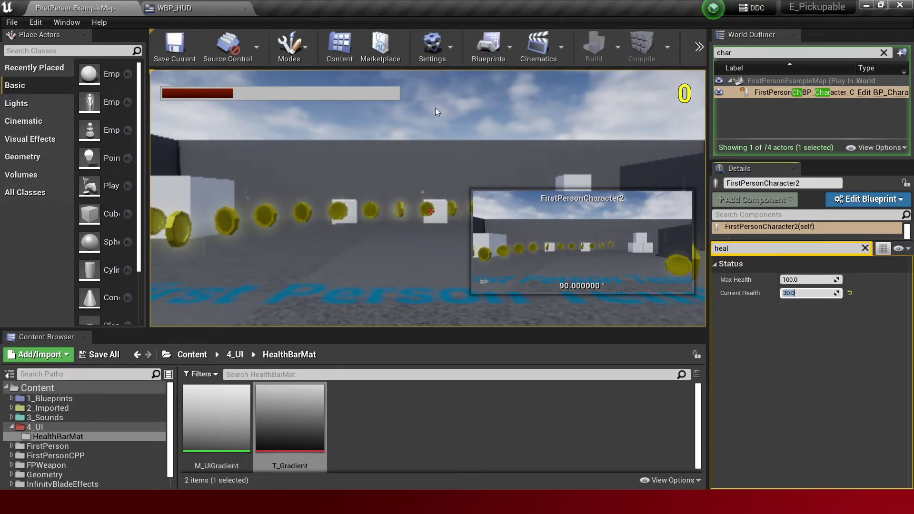
click(289, 152)
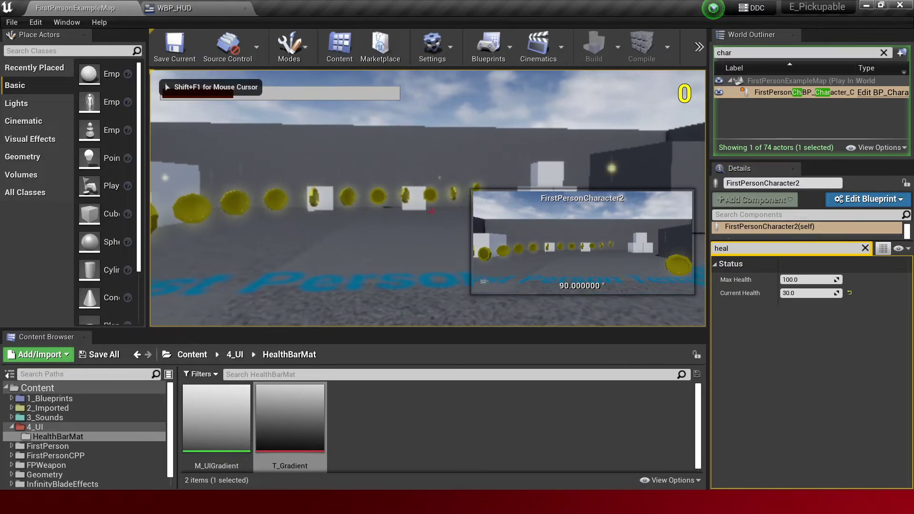
key(Escape)
click(225, 6)
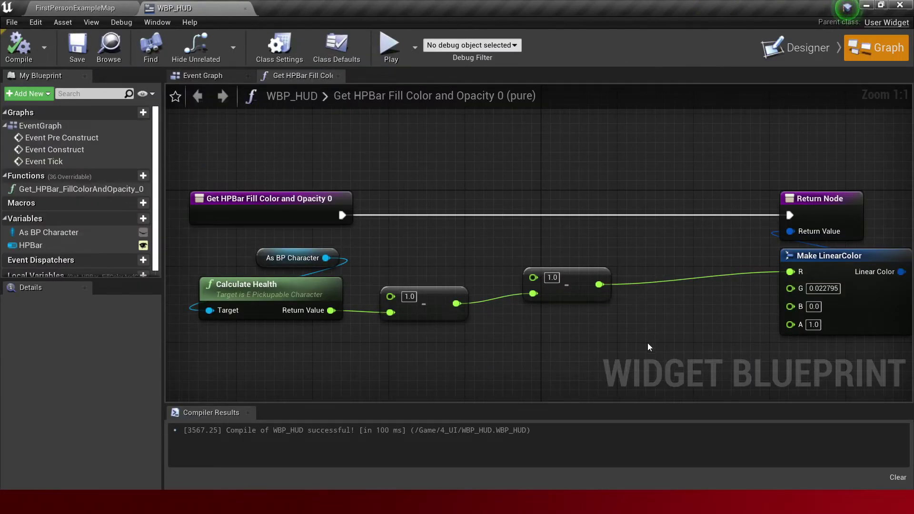
Place a Branch node above the subtraction nodes, wired from the function entry's execution pin.
right_drag(713, 329, 717, 299)
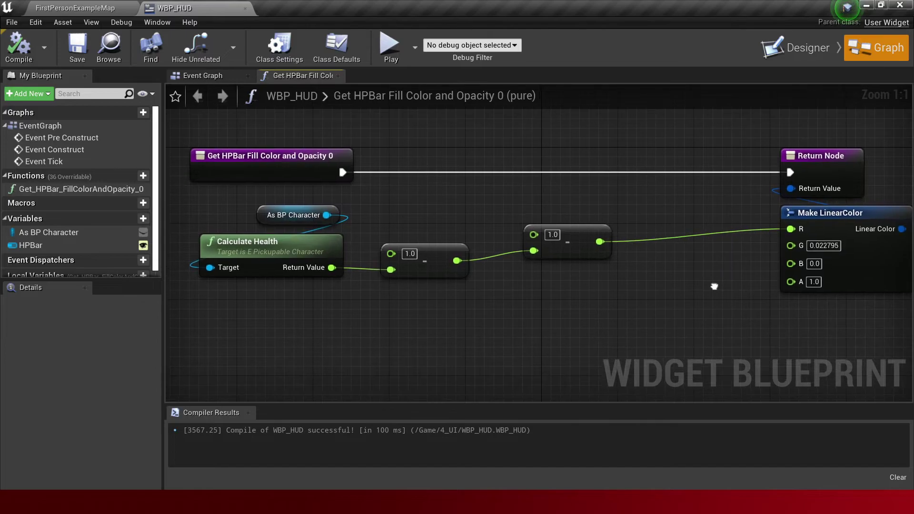
scroll(669, 309, down, 1)
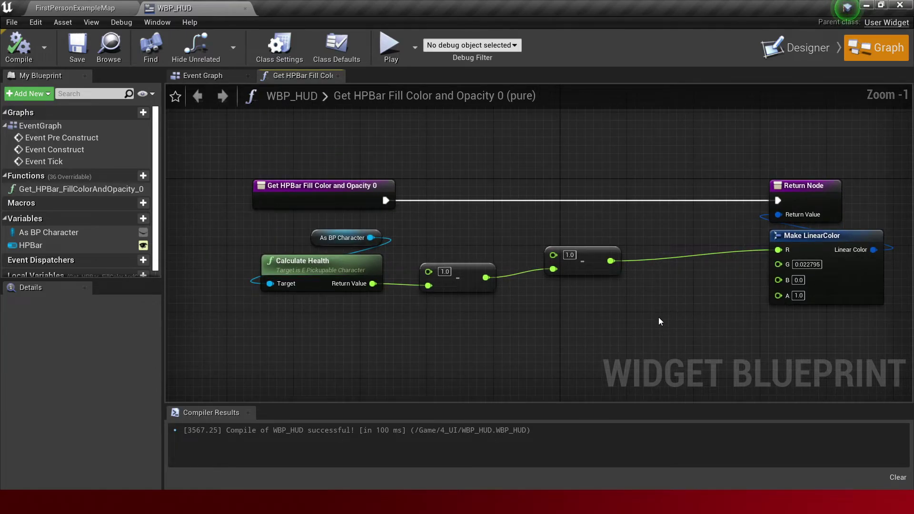
scroll(657, 318, up, 1)
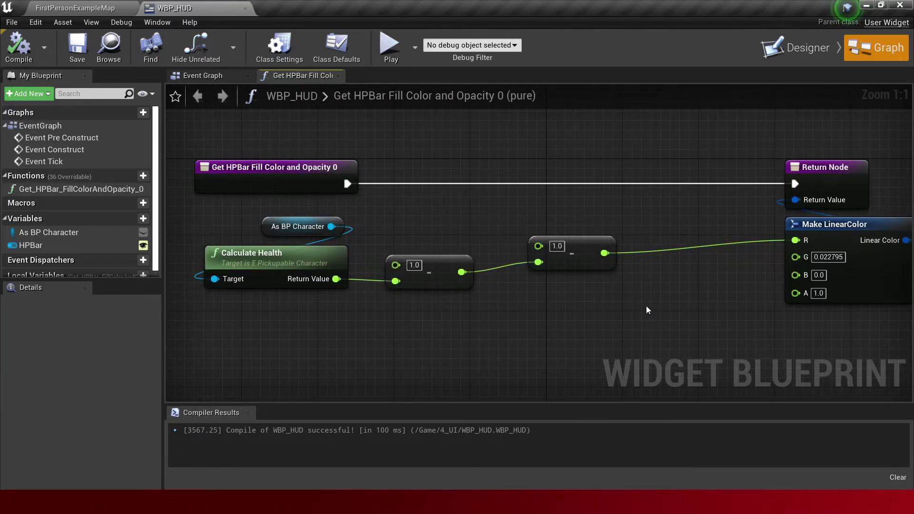
right_click(459, 199)
text(brac)
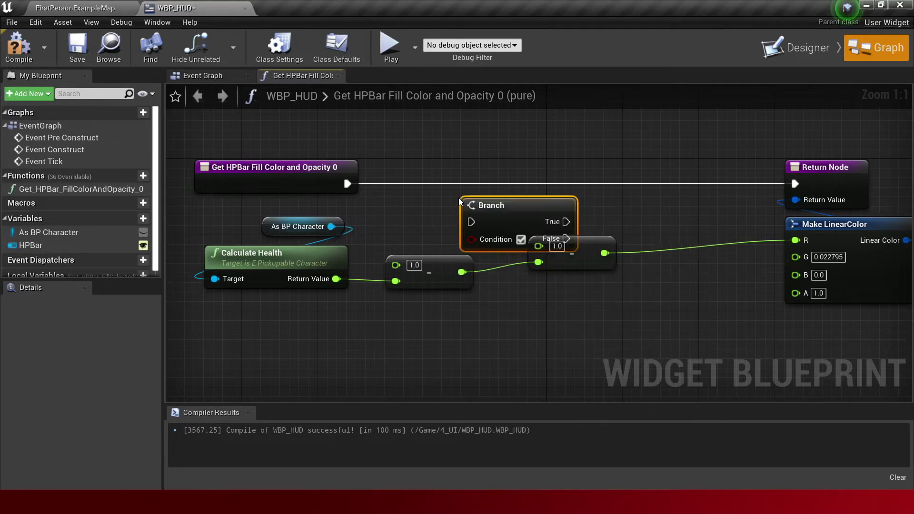
key(Return)
drag(472, 221, 347, 184)
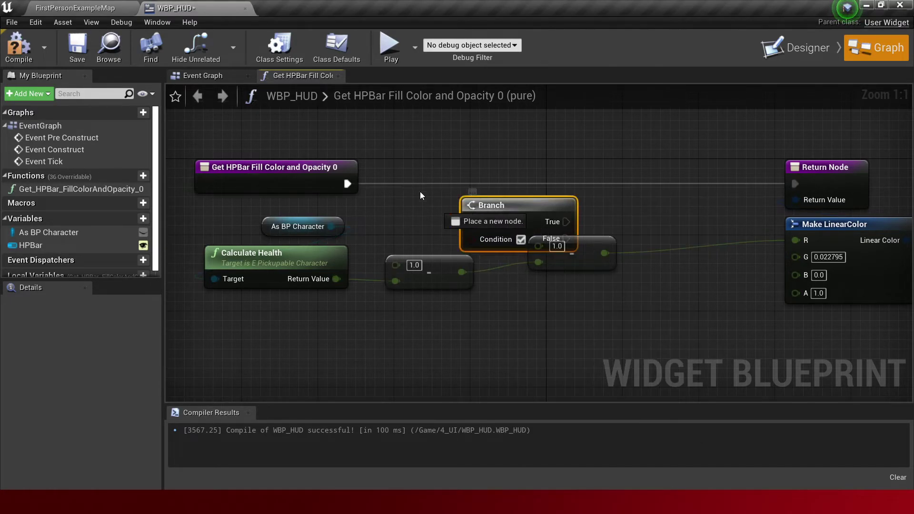
mouse_move(491, 218)
mouse_down()
mouse_move(424, 180)
mouse_move(563, 179)
mouse_up()
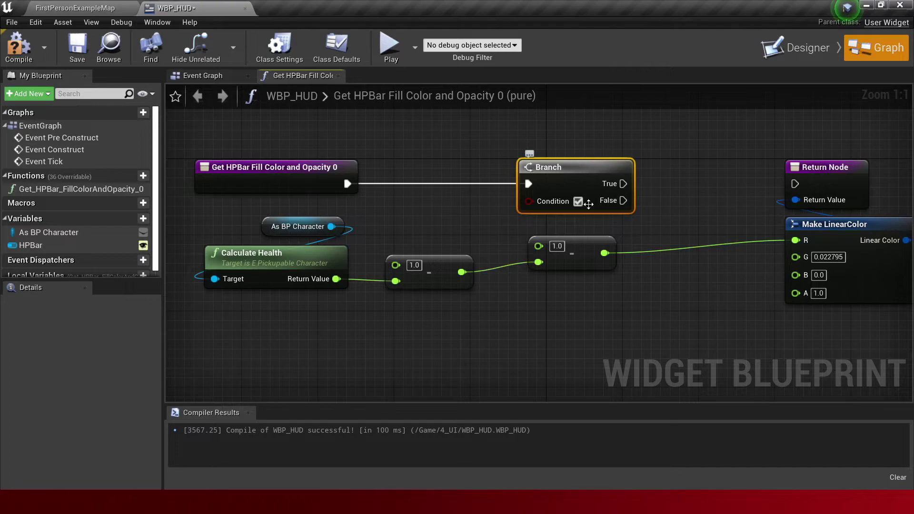
Add a float >= float node comparing Calculate Health's result against 0.3 as the Branch condition.
click(578, 202)
right_drag(672, 264, 683, 227)
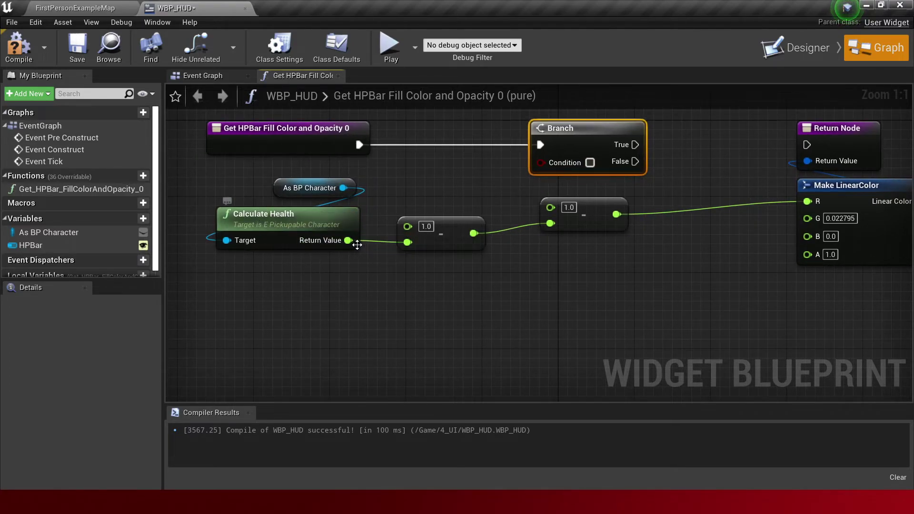
drag(348, 240, 410, 196)
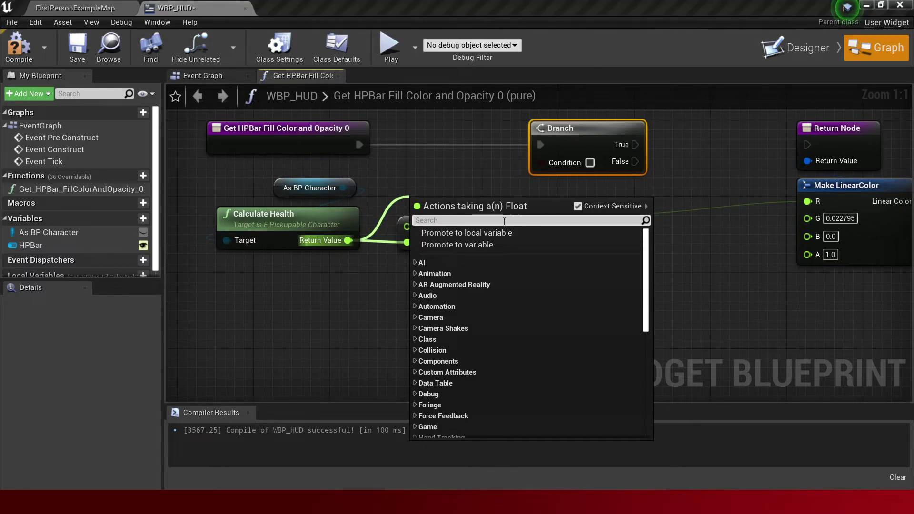
click(464, 171)
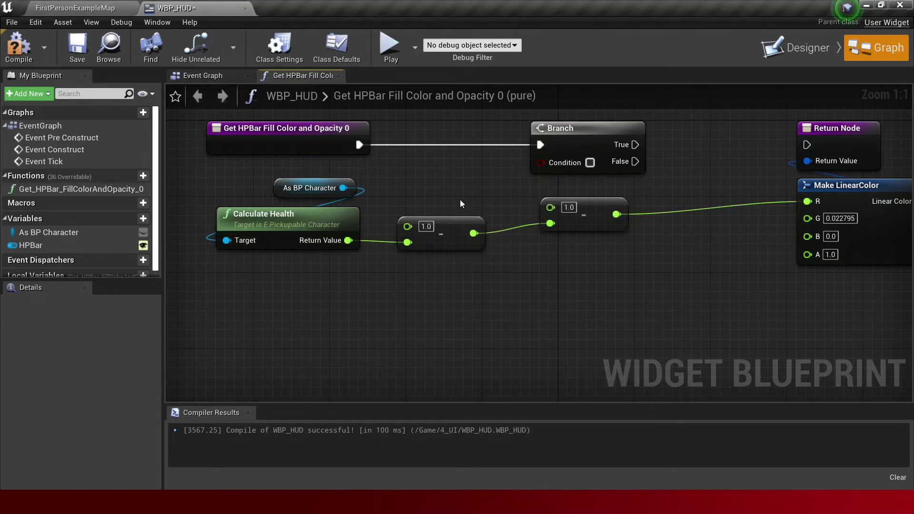
drag(348, 240, 428, 187)
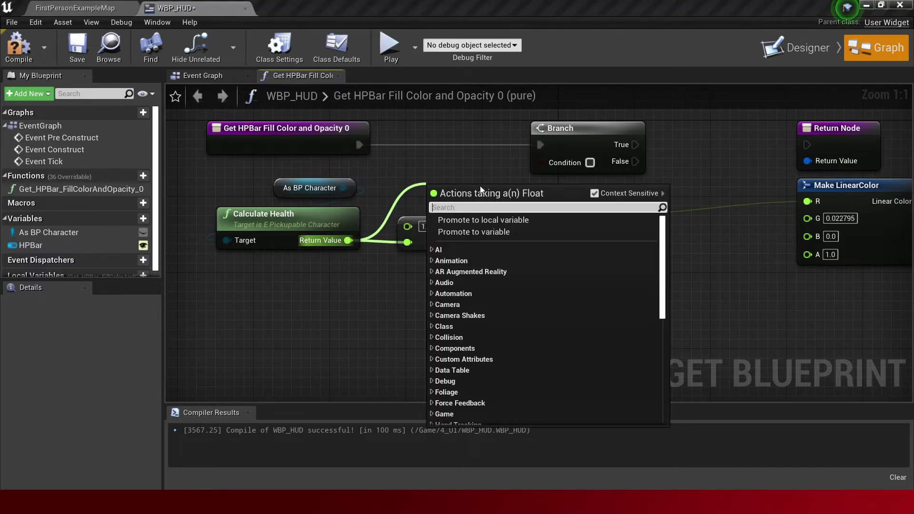
text(>=)
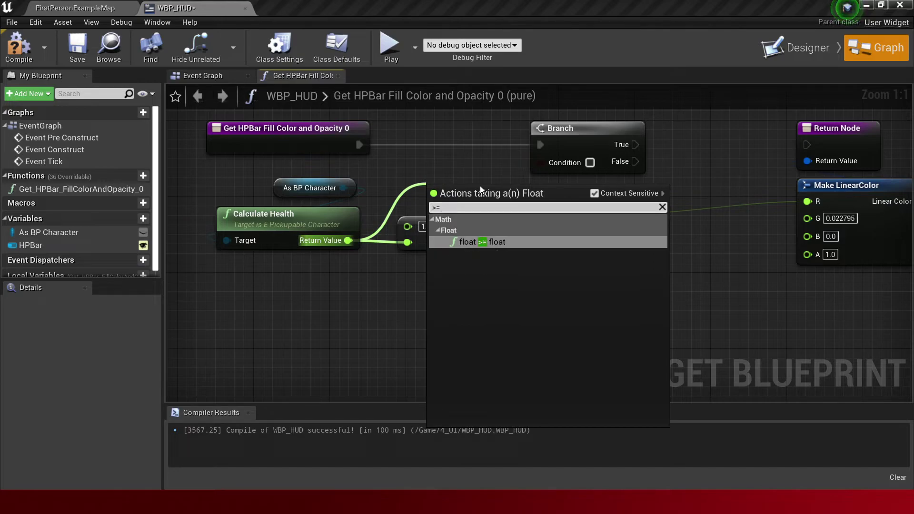
key(Return)
click(458, 212)
text(0.3)
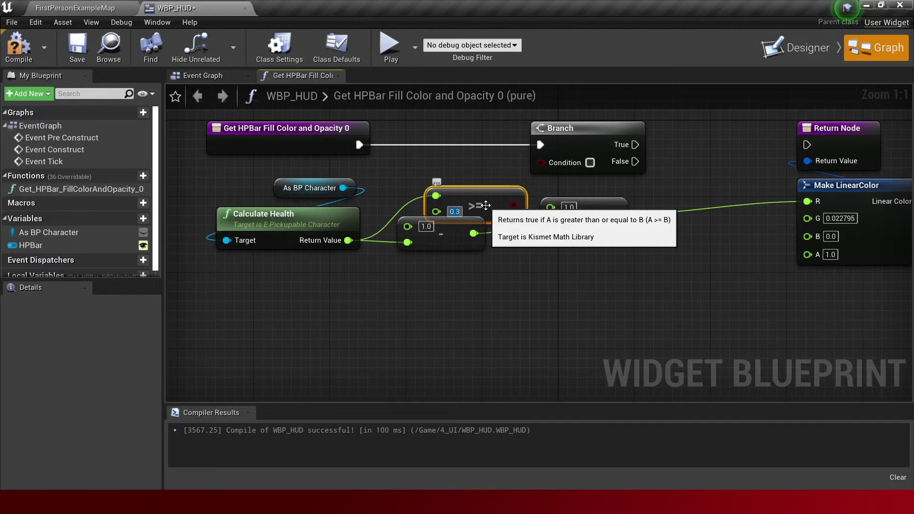
mouse_move(486, 205)
mouse_down()
mouse_move(466, 176)
mouse_move(551, 165)
mouse_up()
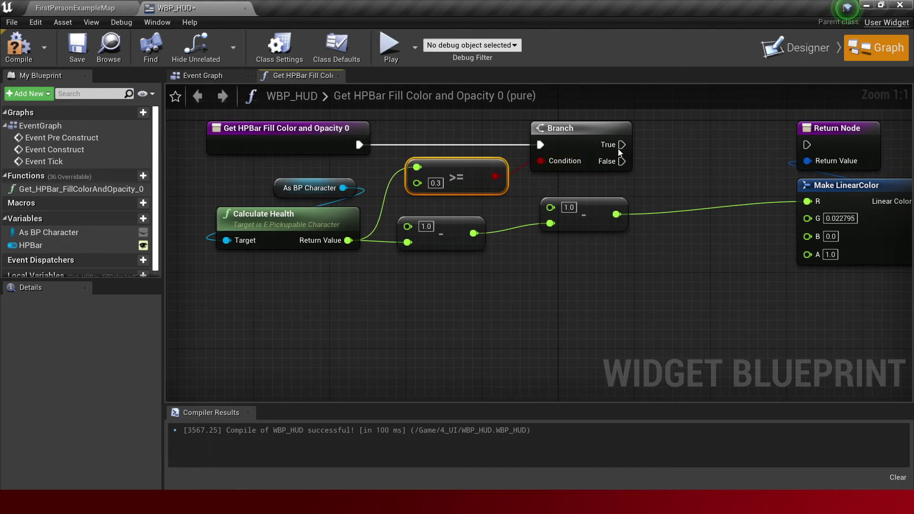
Connect the Branch's True output to the original Return Node.
drag(621, 144, 812, 145)
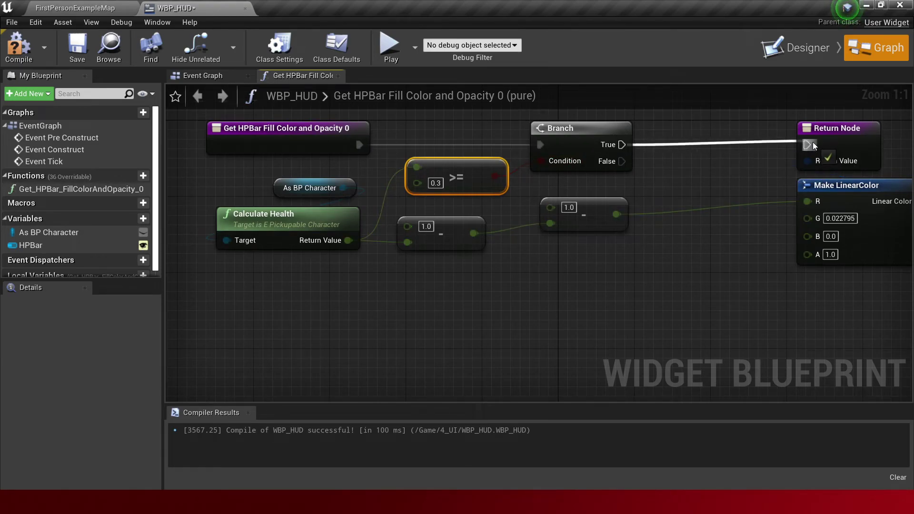
scroll(714, 240, down, 1)
scroll(588, 216, down, 1)
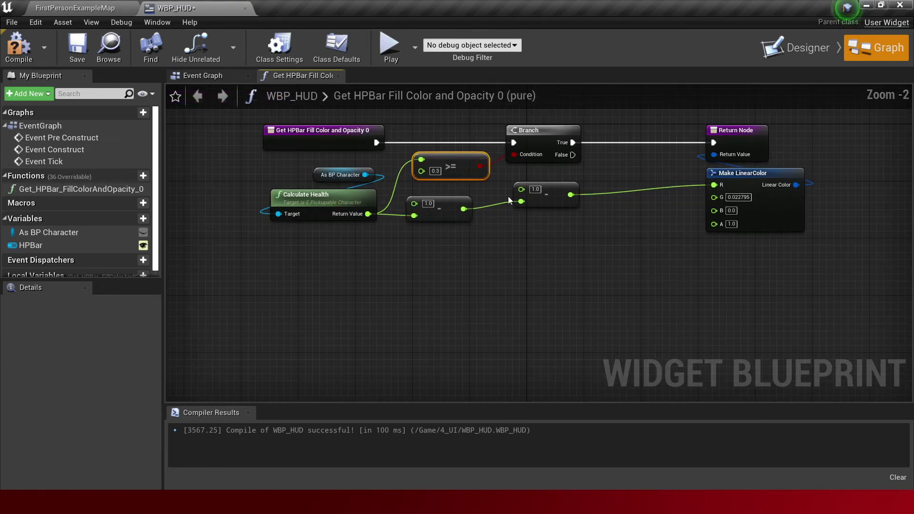
right_drag(605, 168, 551, 176)
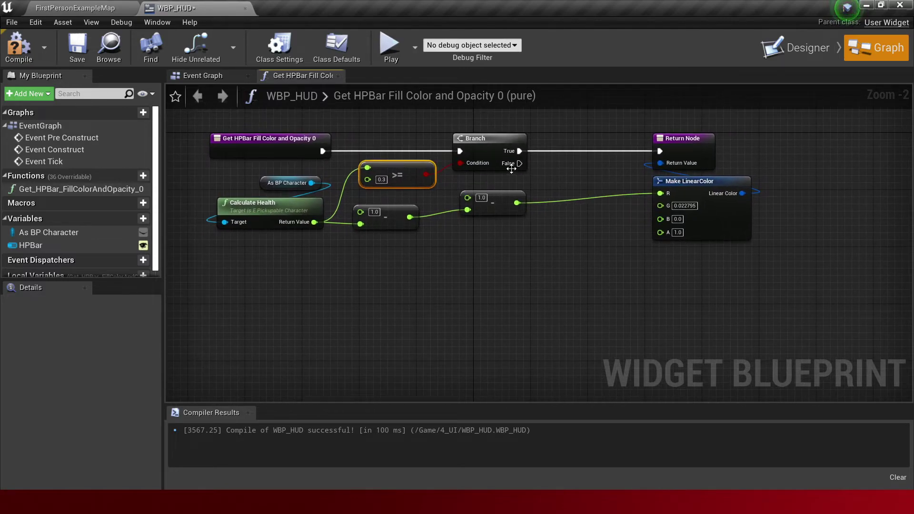
drag(517, 164, 553, 264)
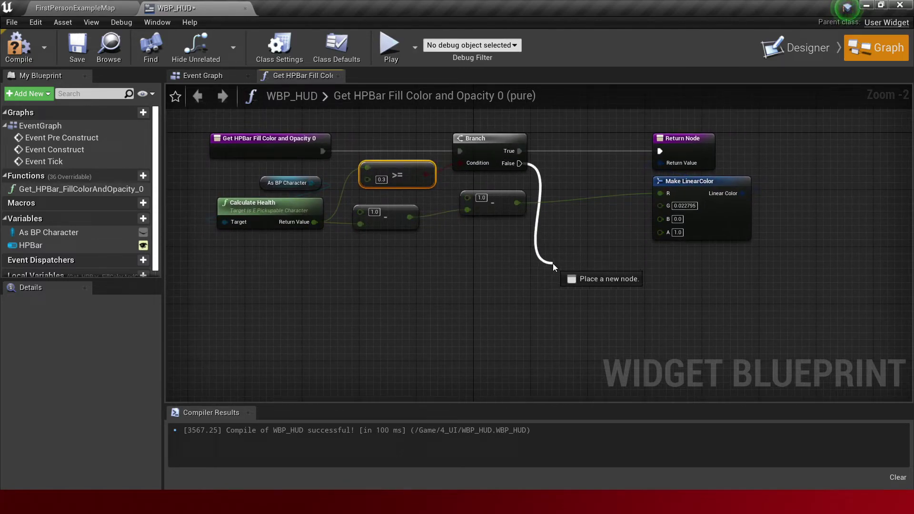
click(499, 261)
Duplicate the Return Node and Make LinearColor below, feeding them from Branch False and the subtraction.
drag(716, 262, 666, 135)
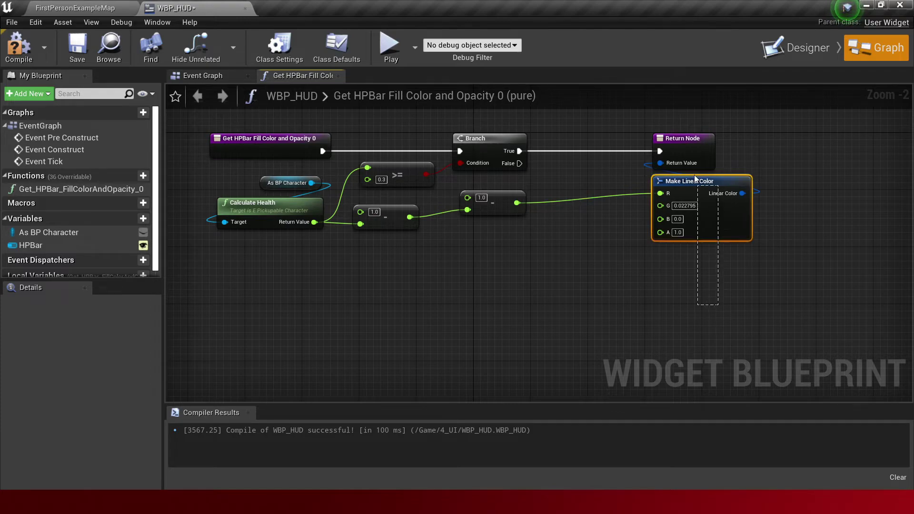
key(ctrl+c)
key(ctrl+v)
right_drag(683, 285, 672, 260)
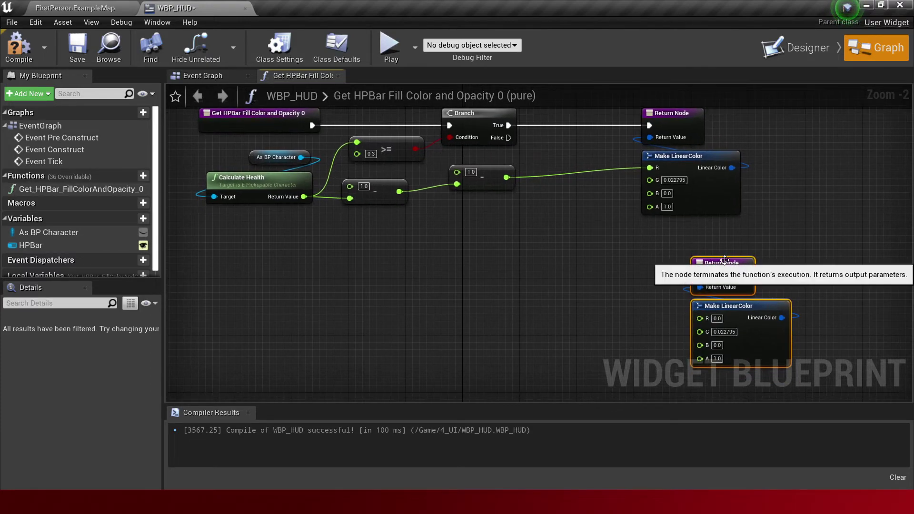
drag(693, 261, 649, 254)
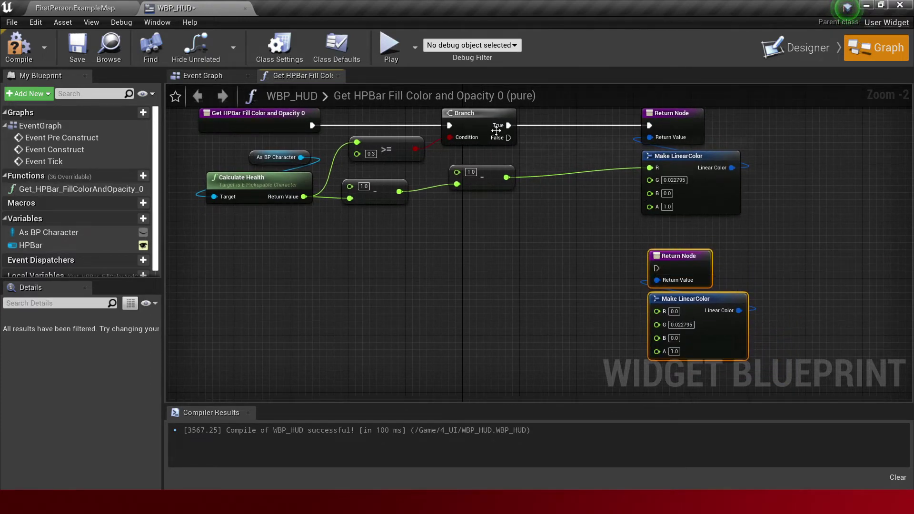
drag(509, 138, 656, 268)
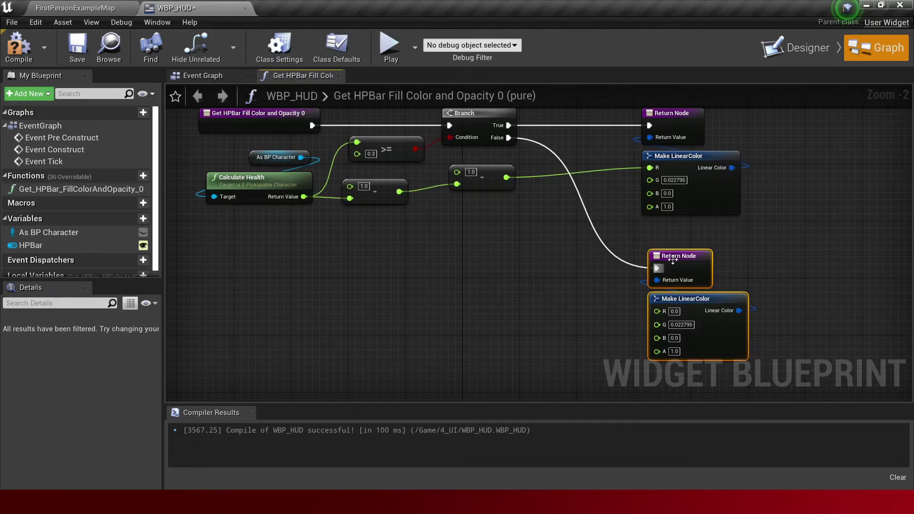
drag(657, 311, 506, 178)
mouse_move(535, 247)
right_down()
mouse_move(557, 254)
mouse_move(545, 247)
right_up()
Unhook the subtract wire from the lower colour's R, set R to 0.3, and save WBP_HUD.
alt+click(629, 294)
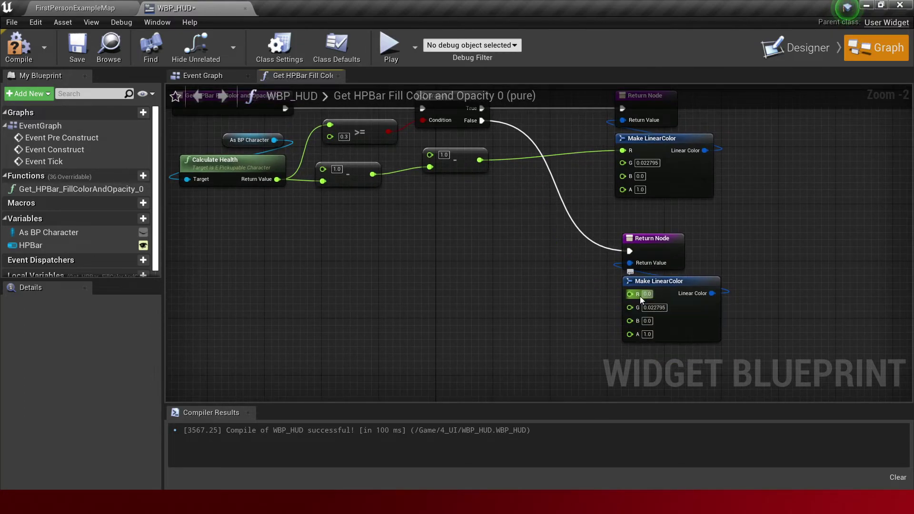
key(Home)
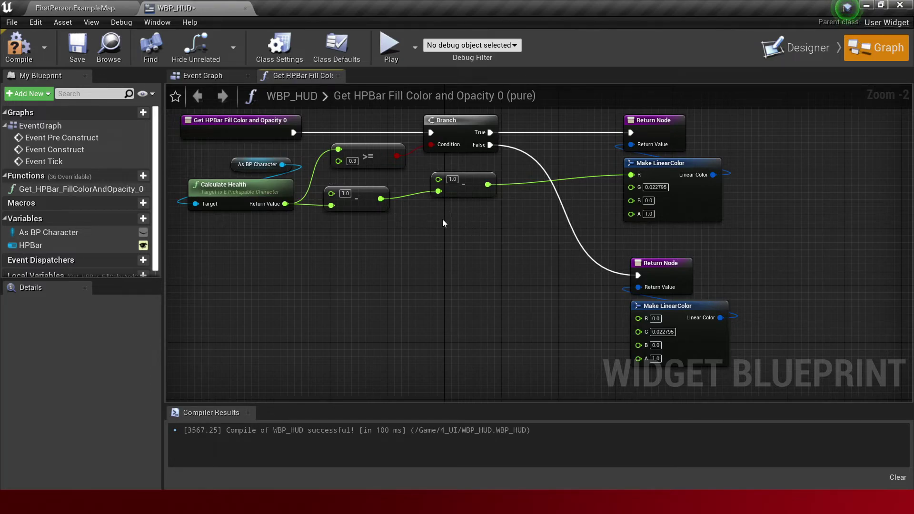
scroll(416, 224, up, 2)
right_drag(405, 224, 531, 242)
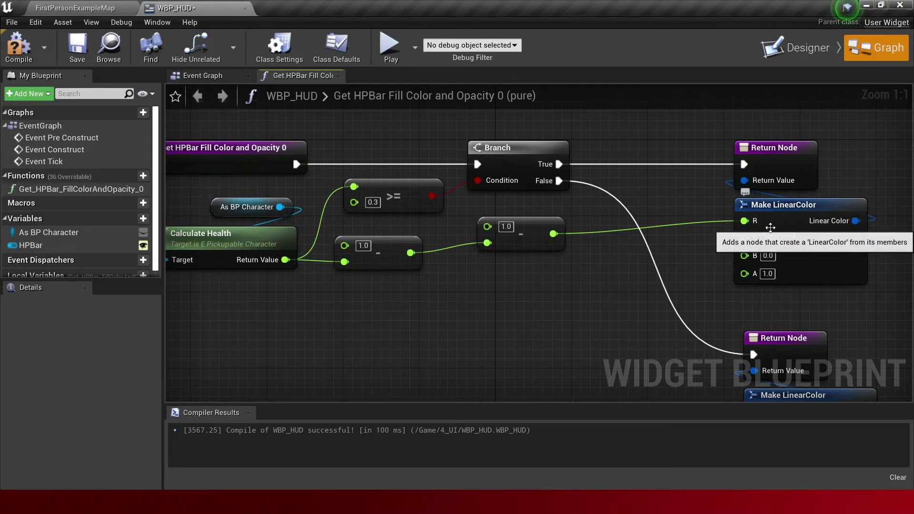
scroll(805, 351, down, 2)
right_drag(639, 325, 566, 258)
scroll(681, 313, up, 2)
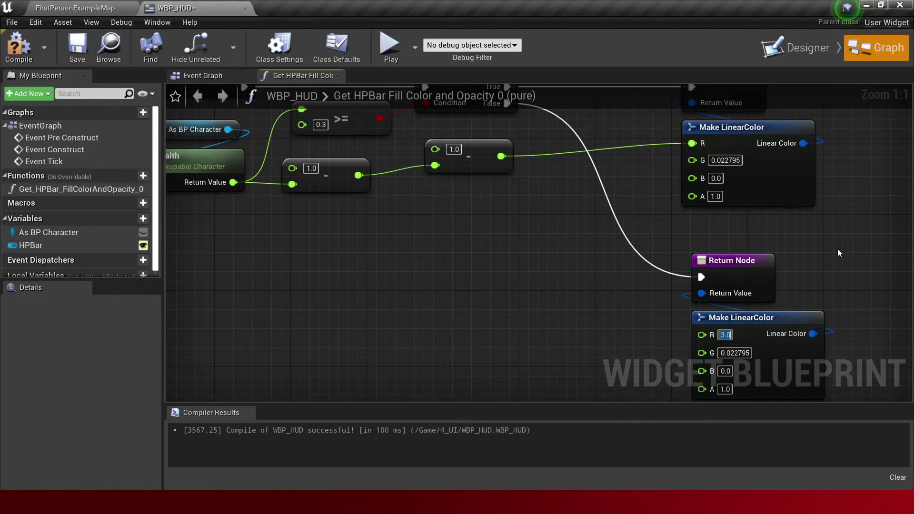
text(0.3)
click(77, 48)
click(76, 9)
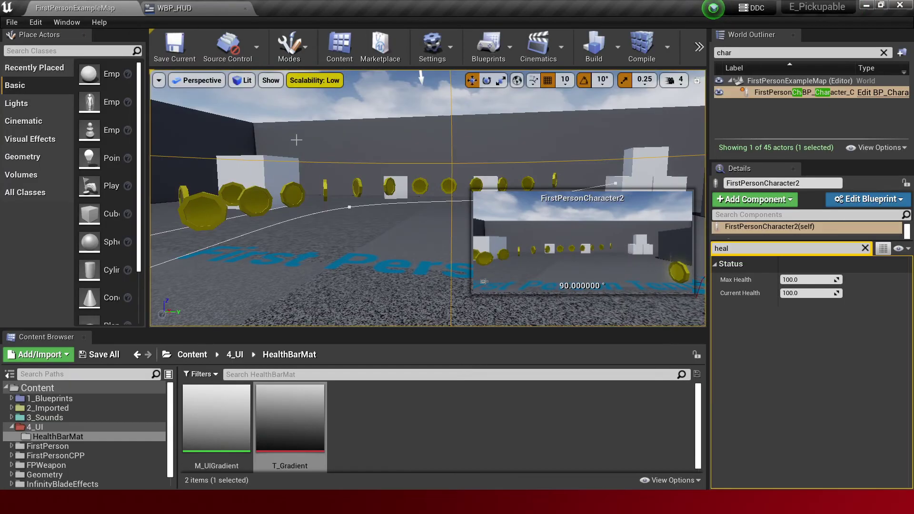
key(alt+p)
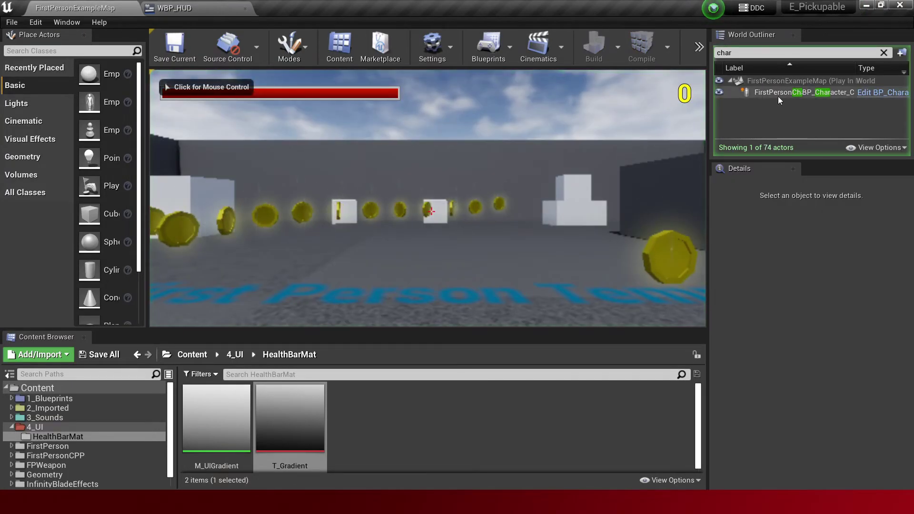
click(777, 94)
text(heal)
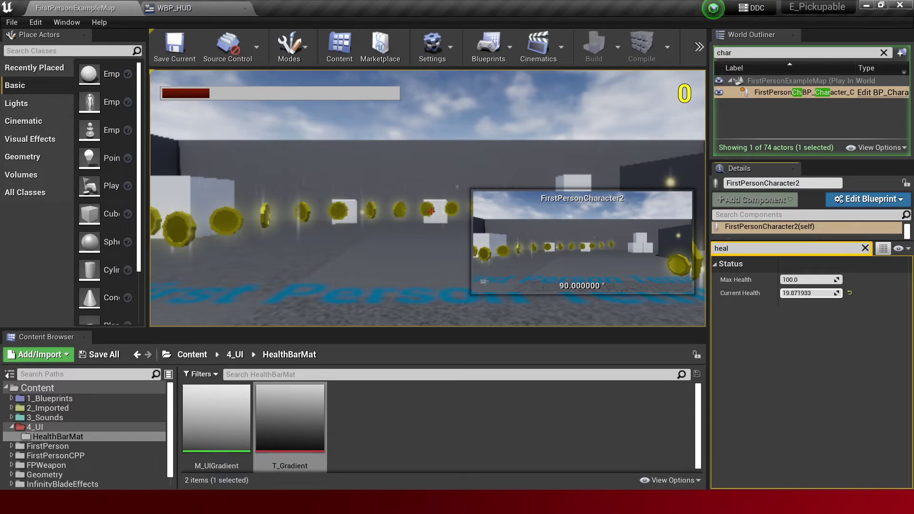
mouse_move(809, 293)
mouse_down()
mouse_move(838, 293)
mouse_move(790, 292)
mouse_move(828, 293)
mouse_up()
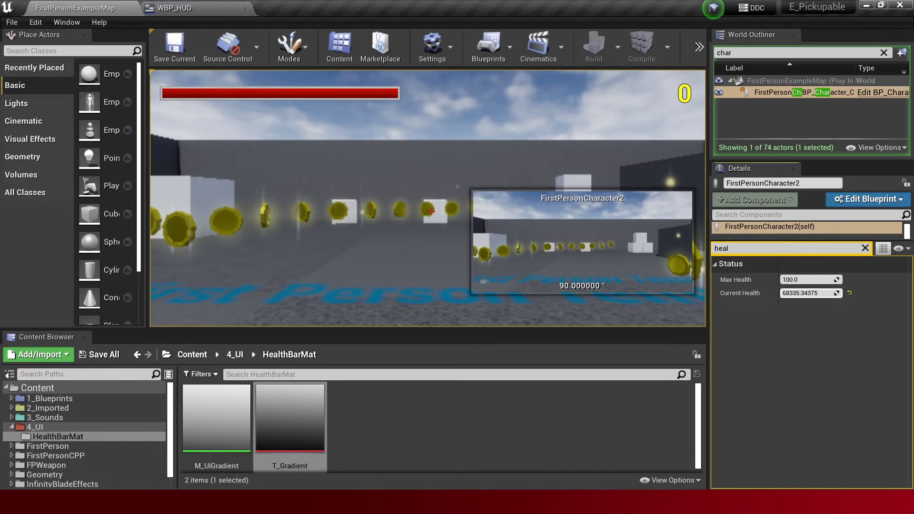
click(848, 292)
click(693, 284)
key(Escape)
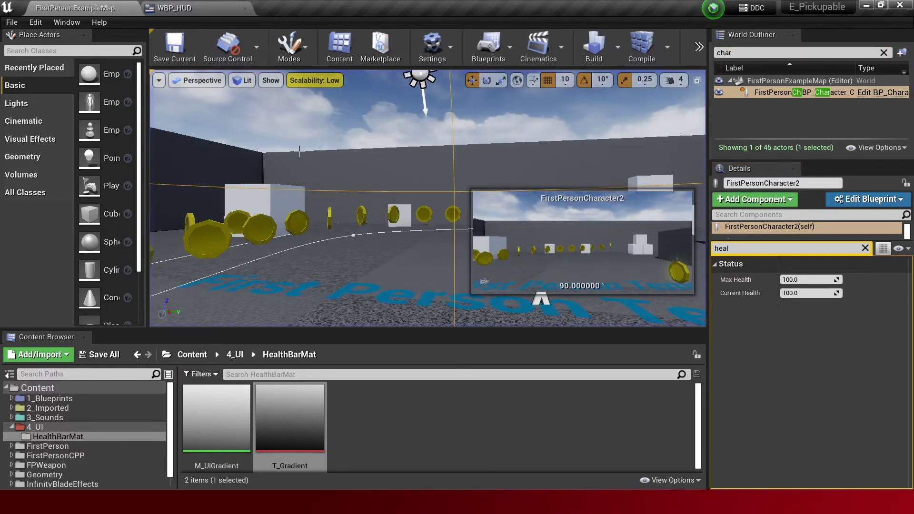
Reopen WBP_HUD and move the upper Make LinearColor and Return Node up-left.
click(193, 5)
key(Home)
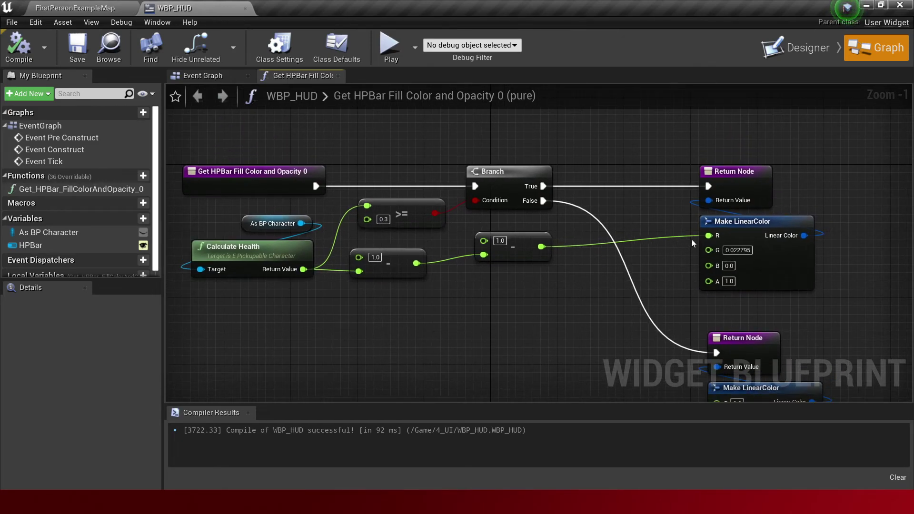
click(743, 222)
ctrl+click(723, 172)
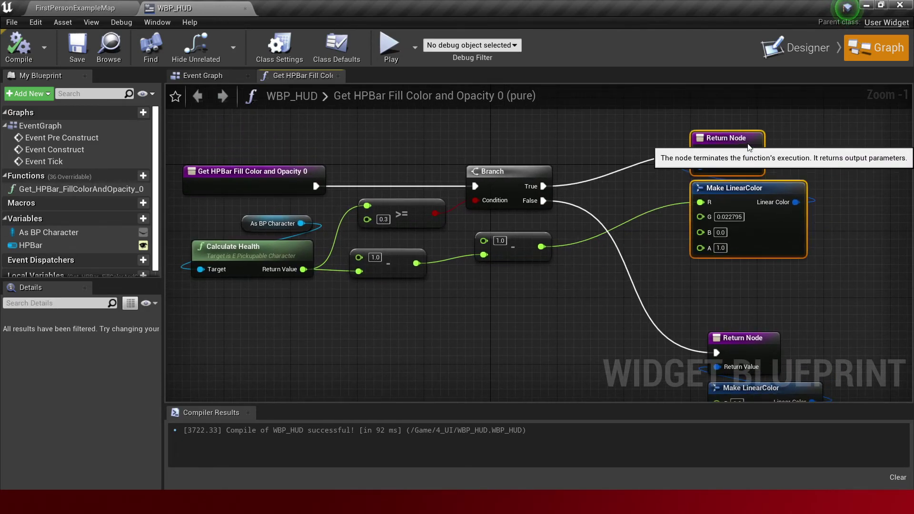
drag(723, 171, 715, 138)
click(630, 149)
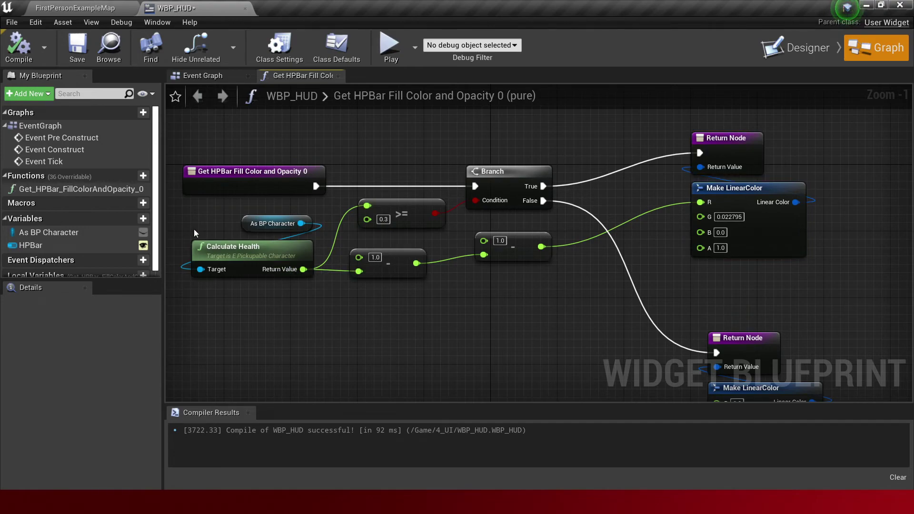
drag(194, 232, 299, 339)
click(299, 339)
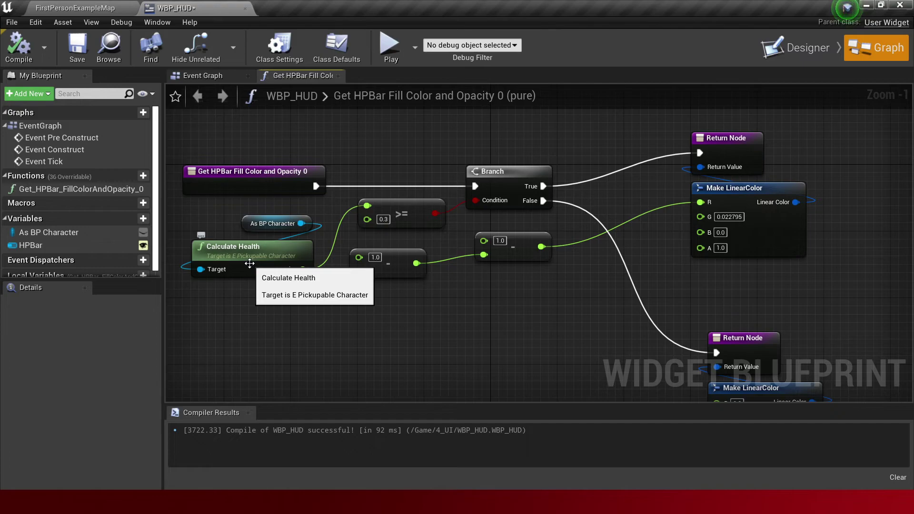
Compile WBP_HUD, review the low-health colour branch, and recompile with F7.
click(18, 48)
click(67, 48)
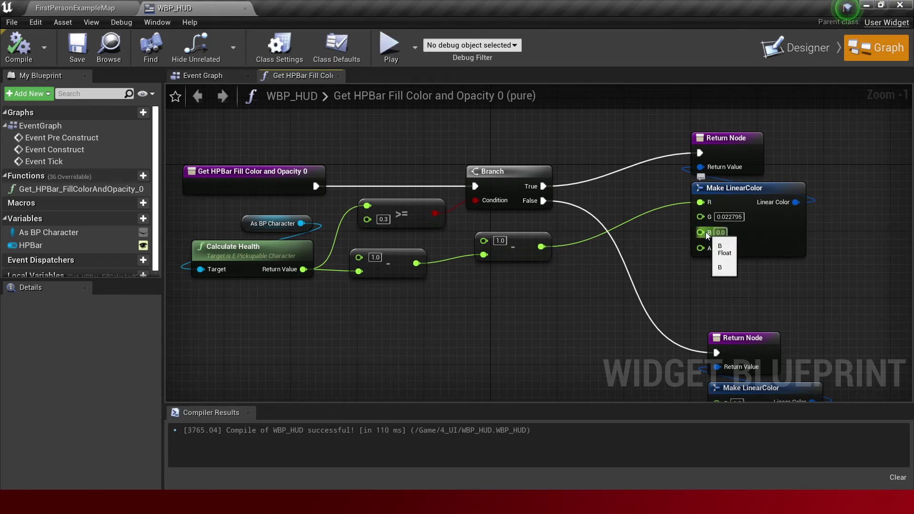
click(249, 251)
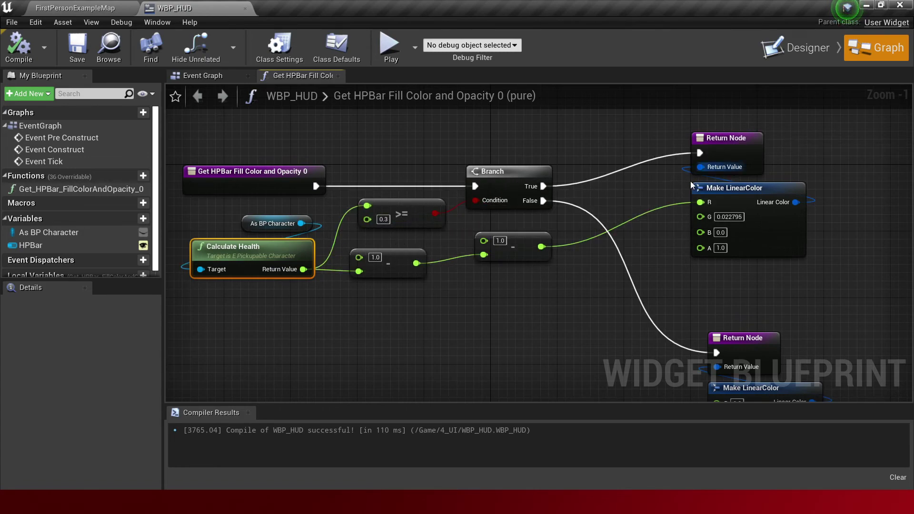
drag(516, 339, 598, 265)
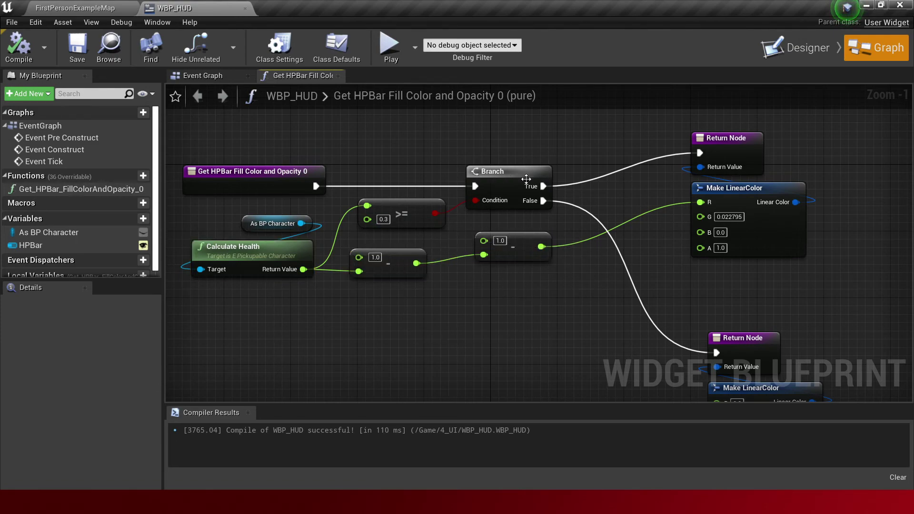
right_drag(715, 331, 659, 221)
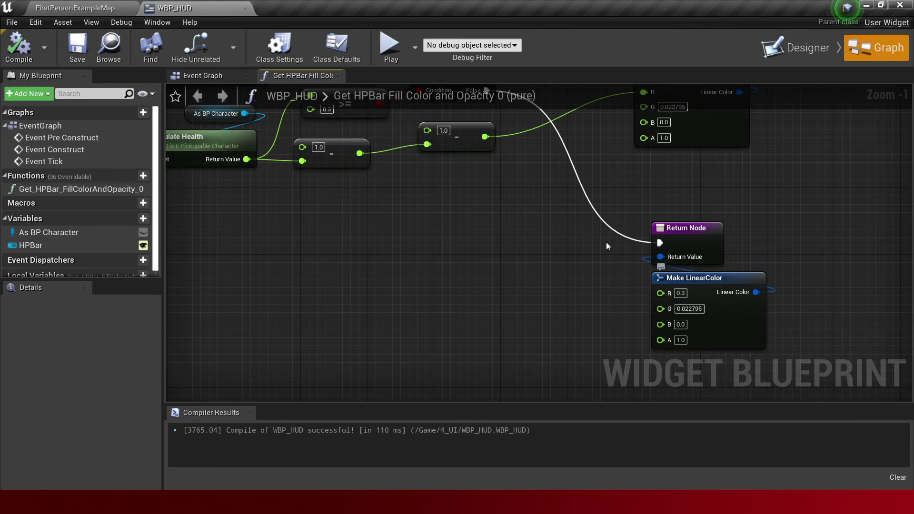
key(F7)
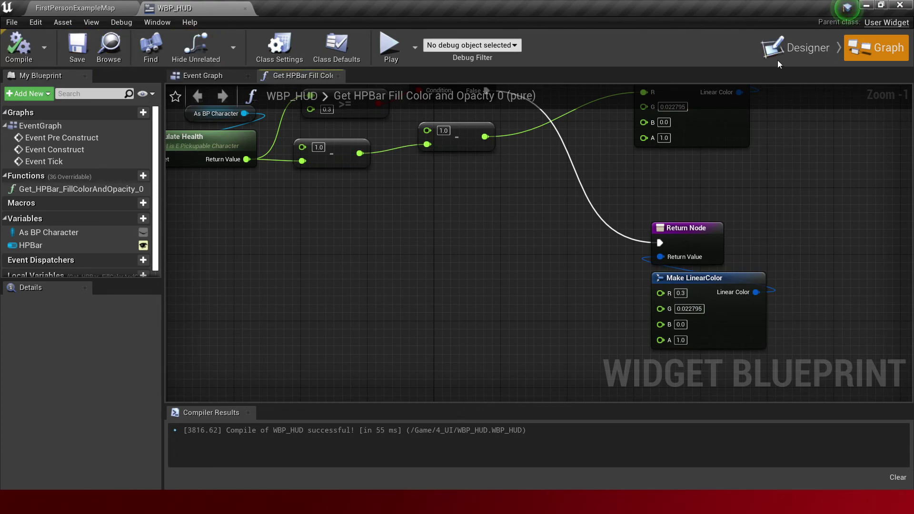
In the Designer, remove the HP bar's Fill Color binding.
click(780, 56)
scroll(819, 269, down, 3)
scroll(858, 301, down, 3)
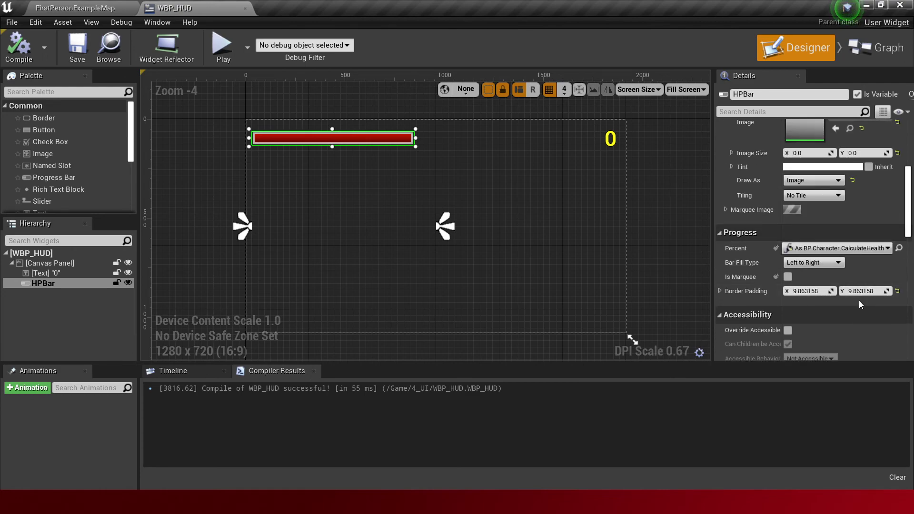
scroll(858, 301, down, 3)
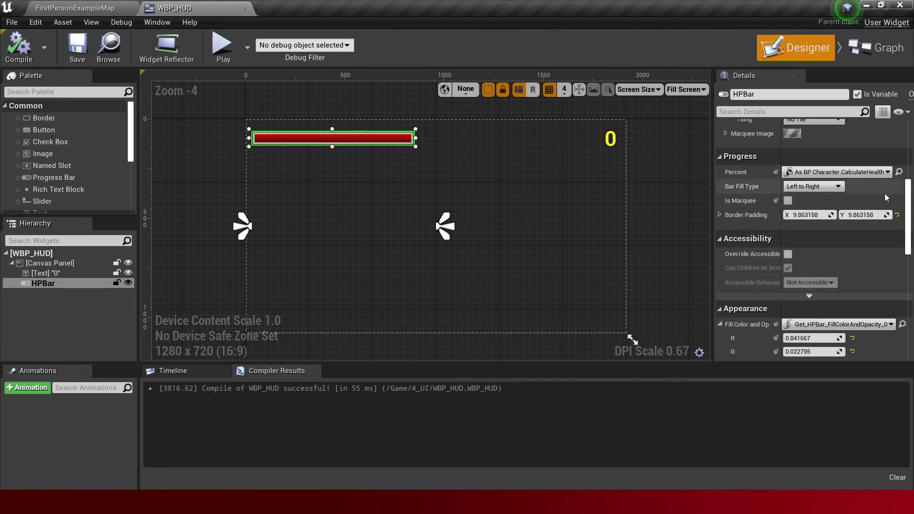
click(885, 325)
click(849, 351)
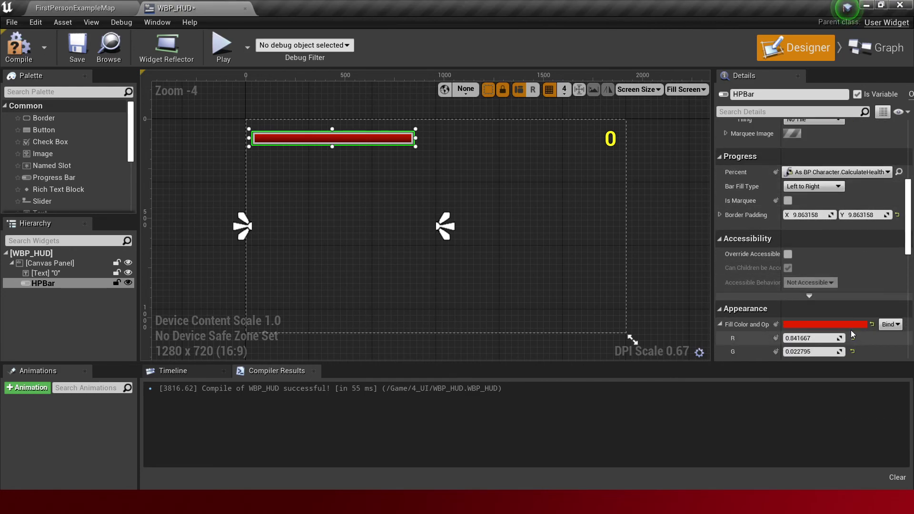
Try a fill colour of R 0.3, G 0 in the colour picker, then discard it.
click(822, 323)
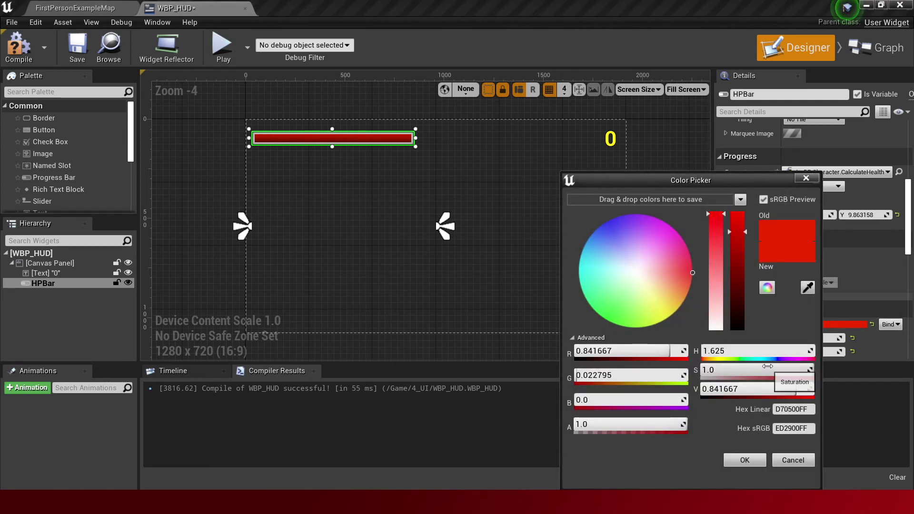
click(659, 351)
text(0.3)
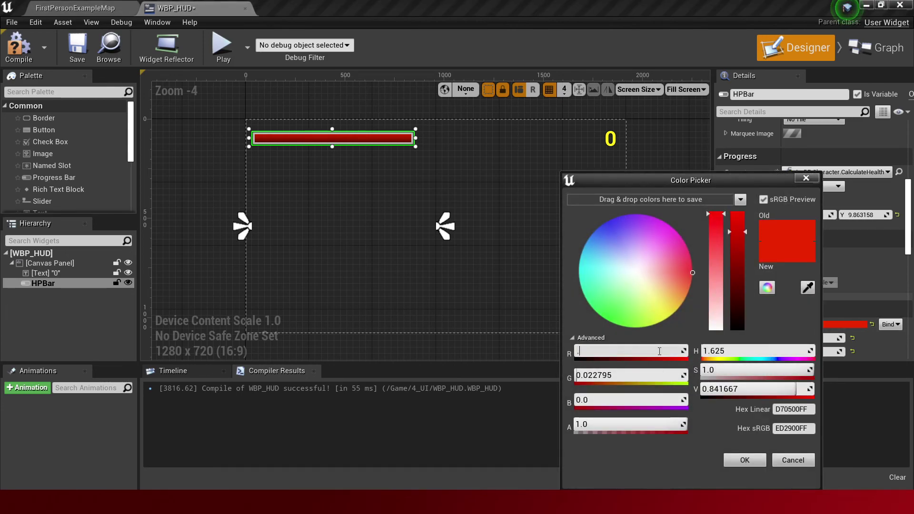
key(Return)
key(Tab)
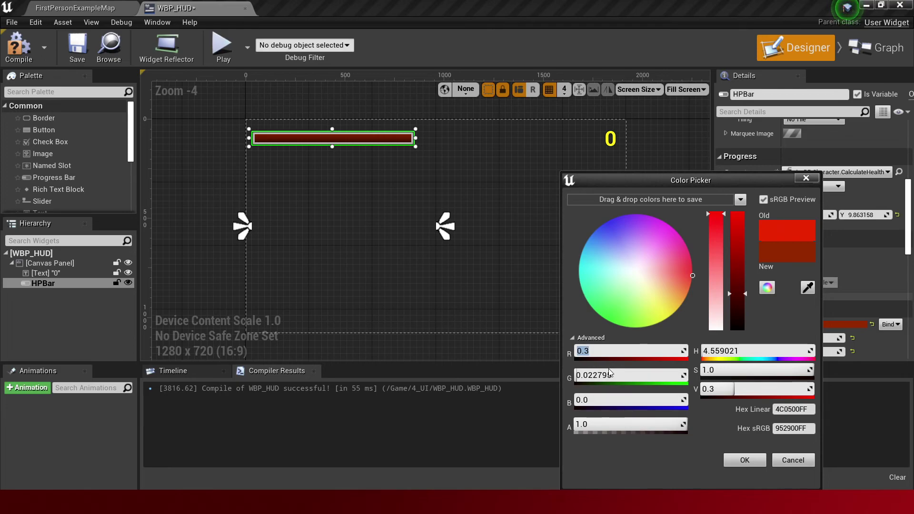
text(0.335)
key(Return)
text(0)
key(Return)
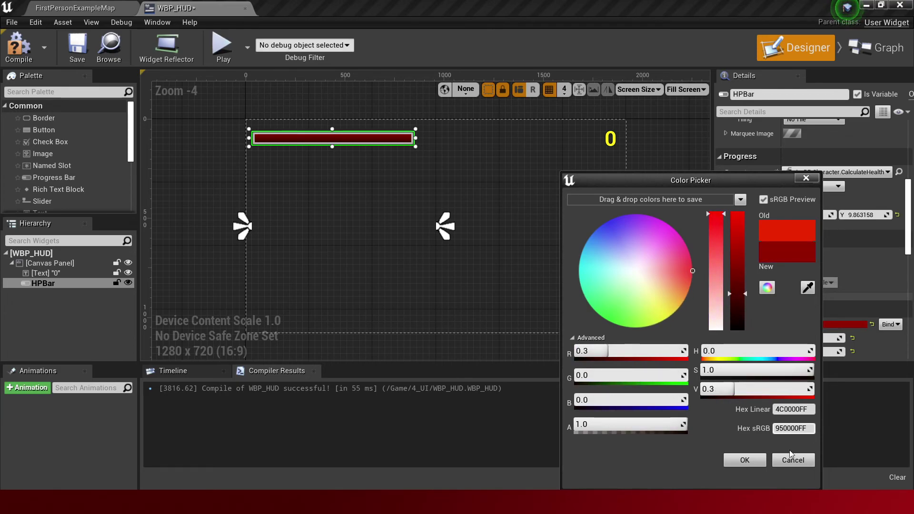
click(791, 465)
Rebind Fill Color to Get_HPBar_FillColorAndOpacity_0, set the low-health G to 0, compile and save.
click(889, 325)
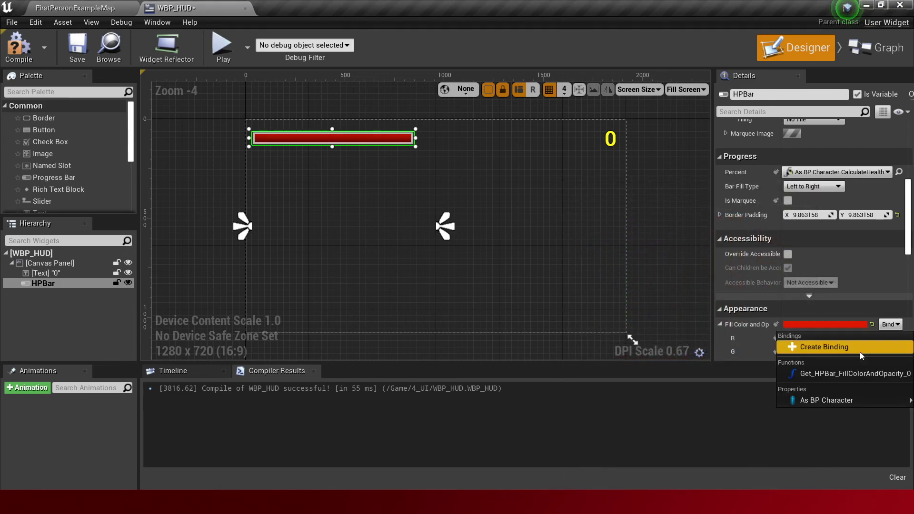
click(831, 373)
click(871, 48)
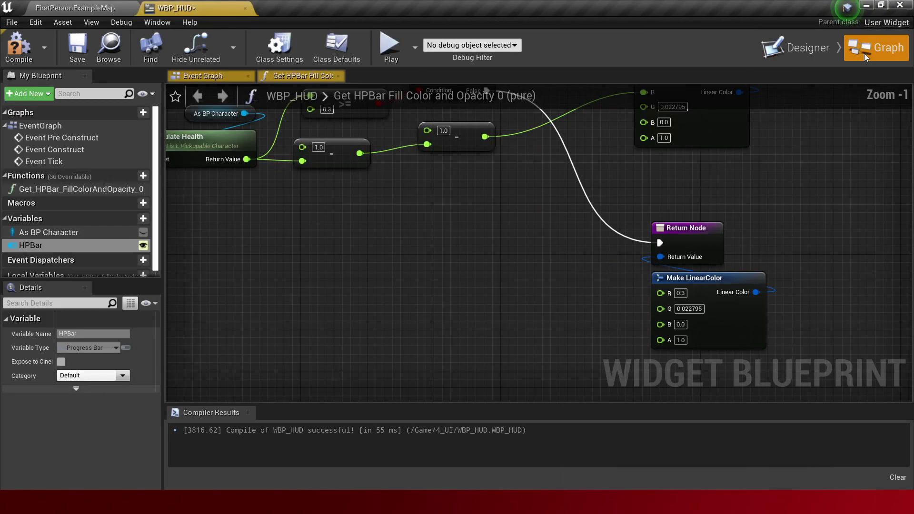
click(689, 308)
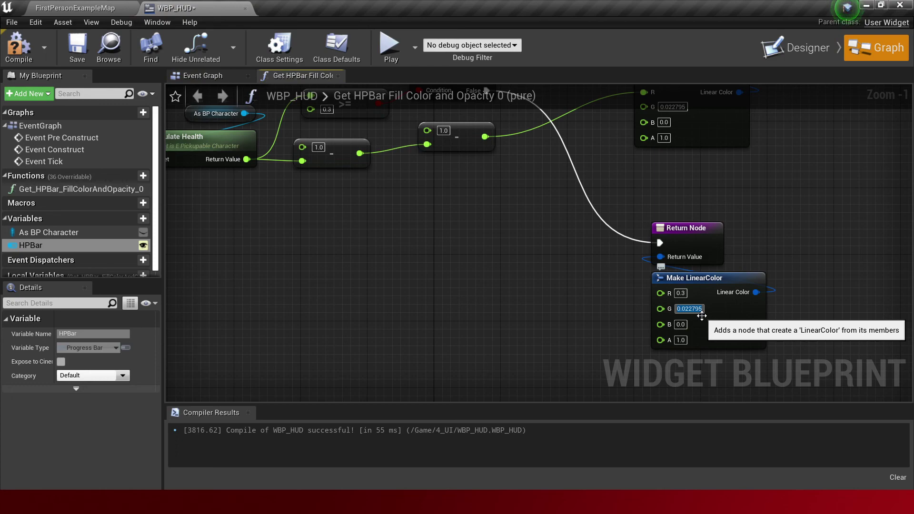
text(0)
key(Return)
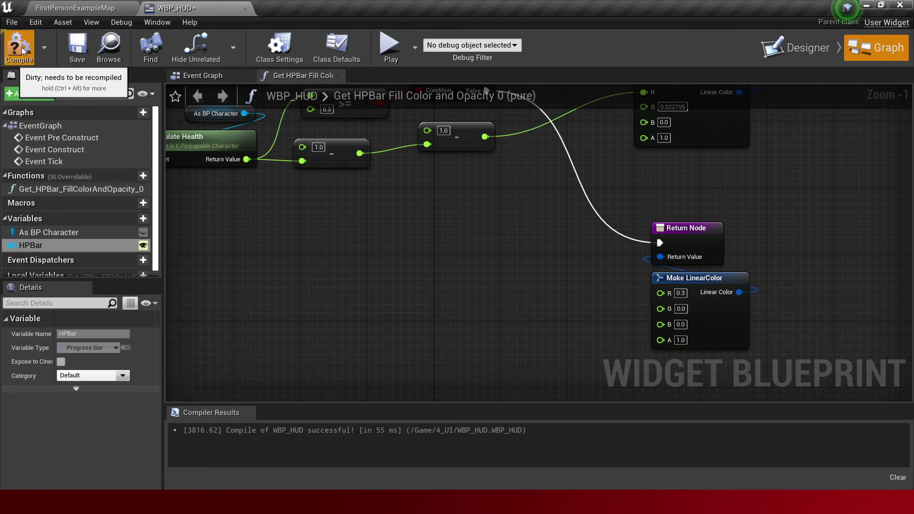
click(18, 48)
click(77, 47)
Play in editor, drag Current Health up and down to watch the bar, then reset it to 100.
click(80, 8)
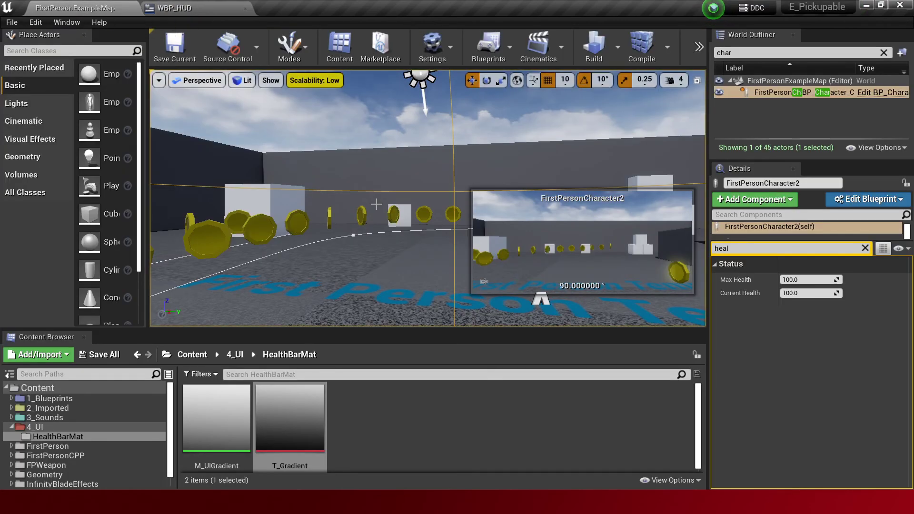
key(alt+p)
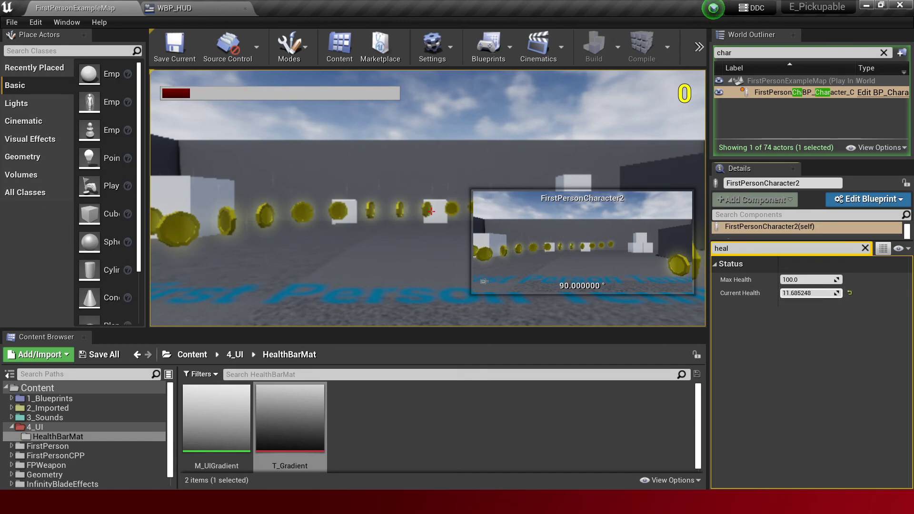
drag(808, 293, 828, 294)
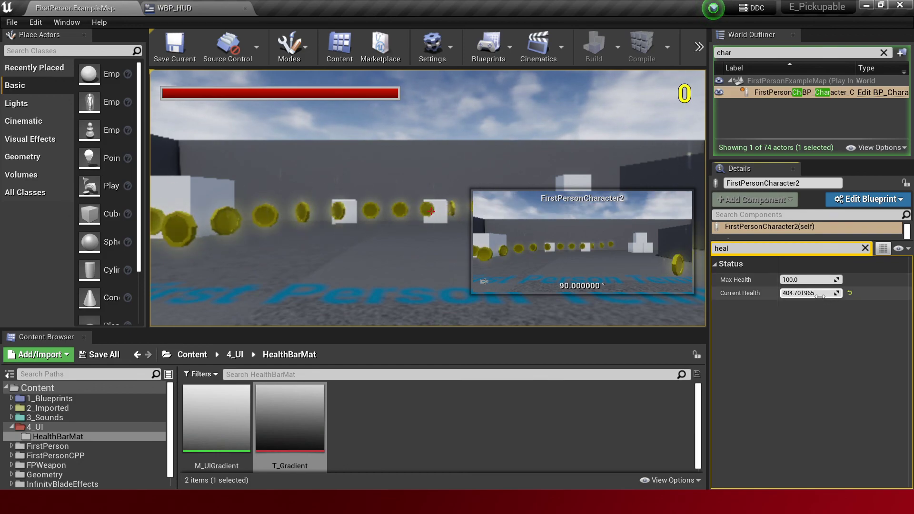
drag(817, 294, 804, 292)
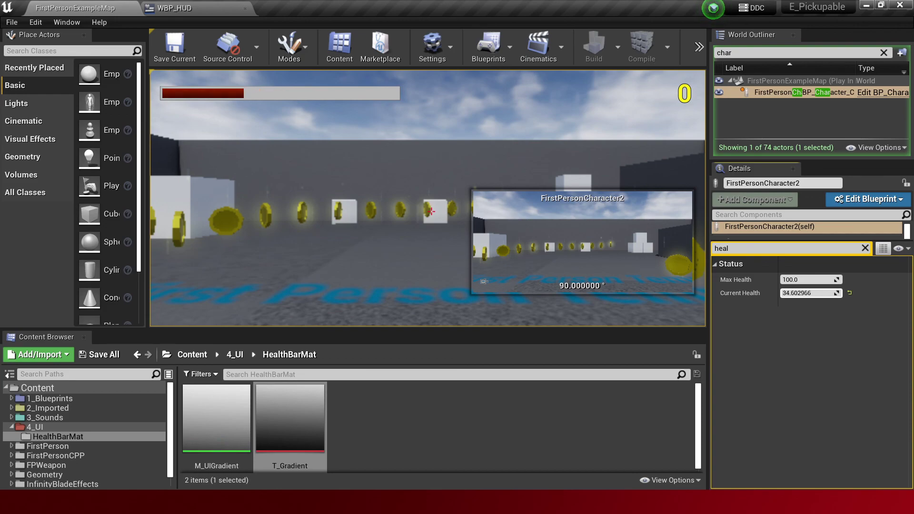
drag(809, 293, 838, 298)
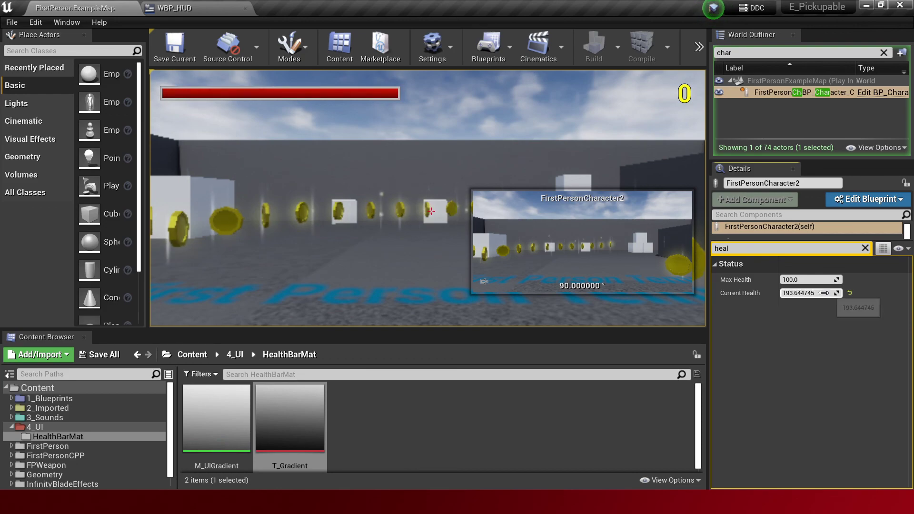
click(850, 293)
Stop the play session and save FirstPersonExampleMap.
click(487, 167)
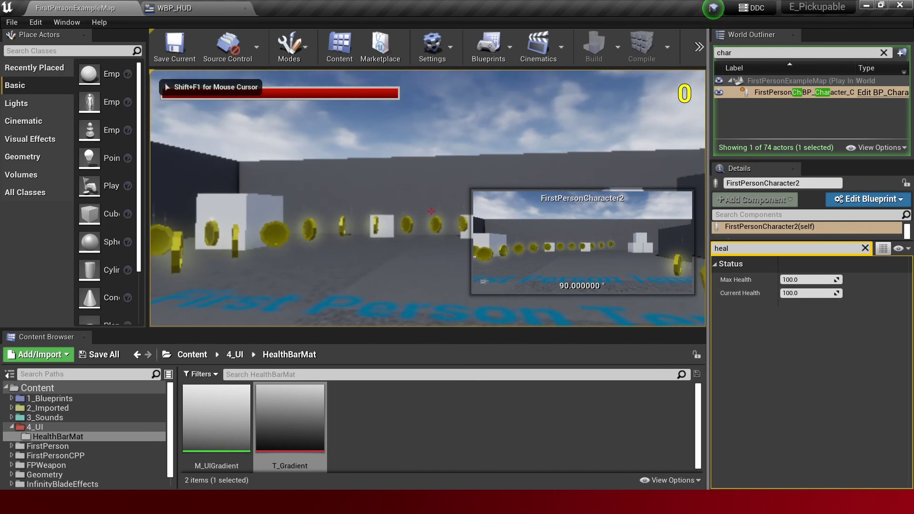
key(Escape)
click(188, 55)
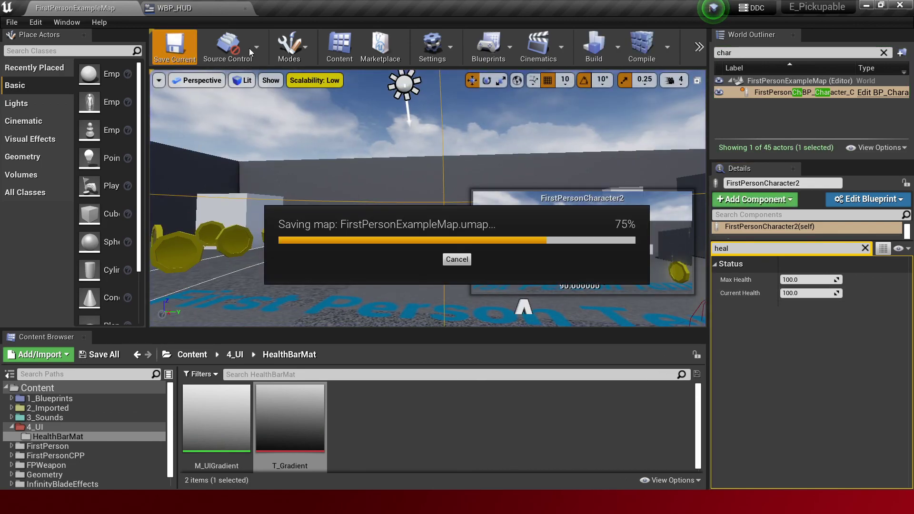